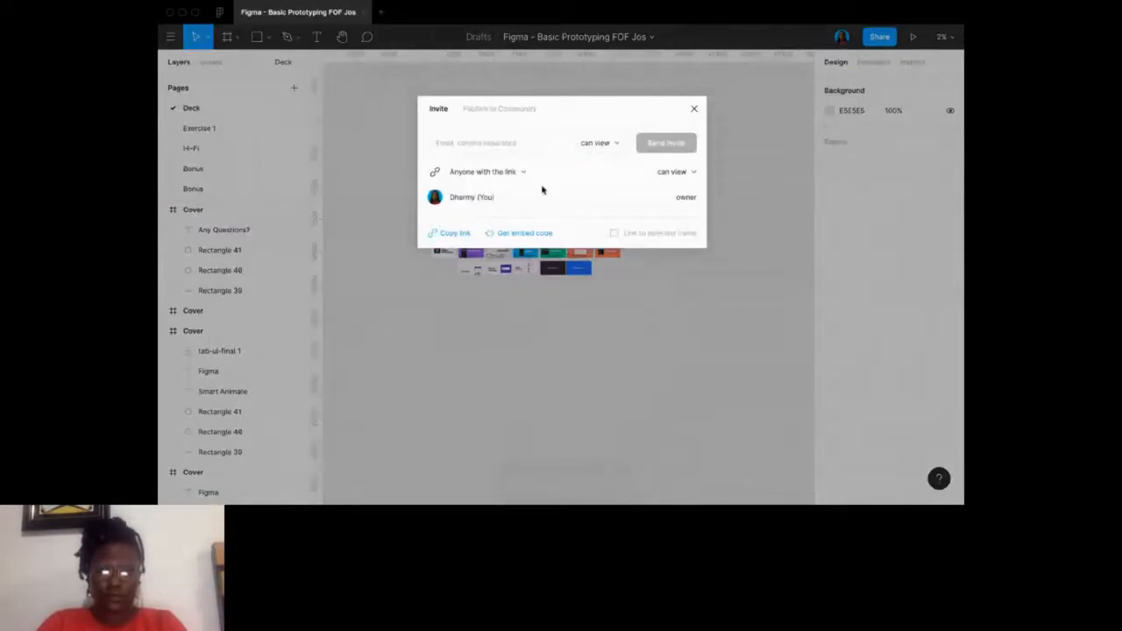
Set the file's sharing access for anyone with the link to can view.
left_click(692, 171)
left_click(675, 173)
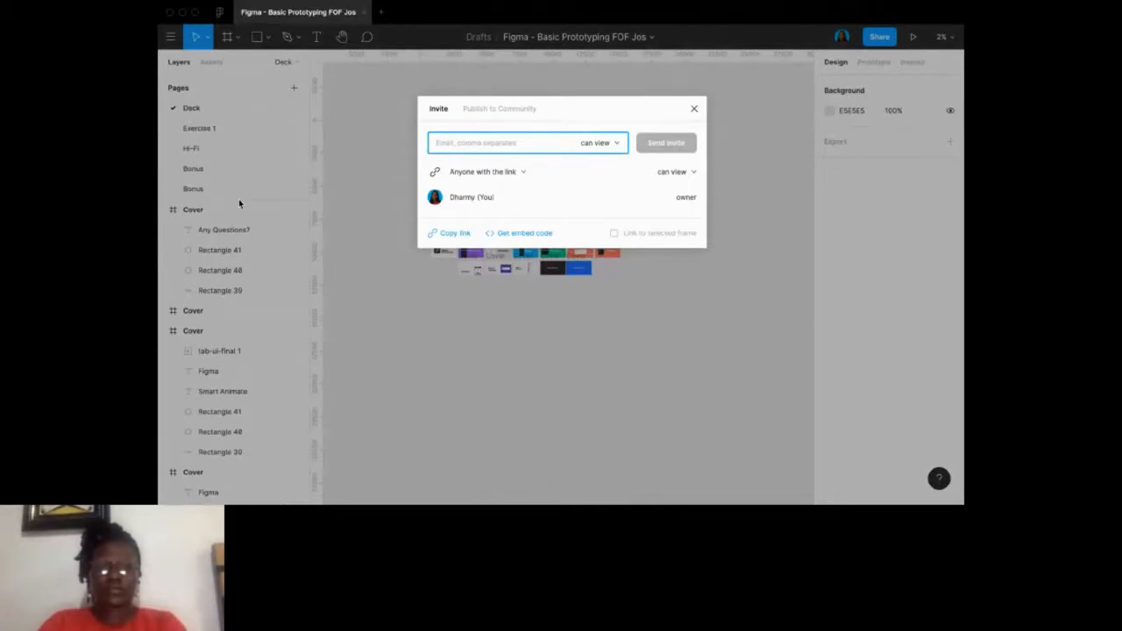
Switch to Chrome and post the Figma file link in the live session's General chat.
key("super+Tab")
key("super+Tab")
key("super+Tab")
key("super+Tab")
key("super+Tab")
key("super+Tab")
key("super+Tab")
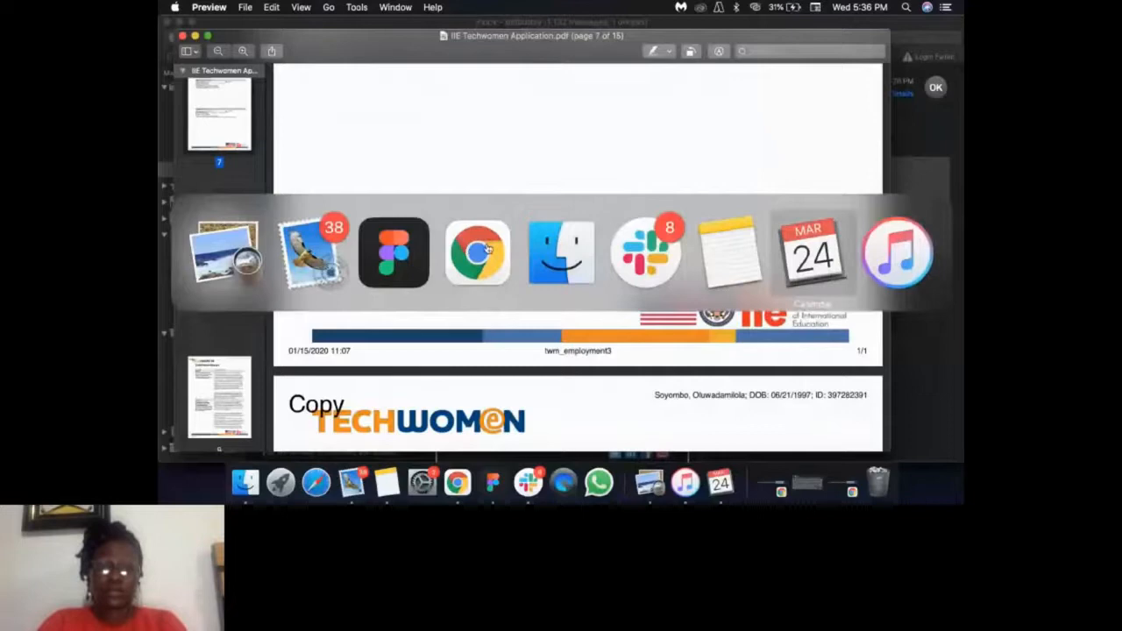
key("super+Tab")
key("super+Tab")
key("super+Tab")
key("super+Tab")
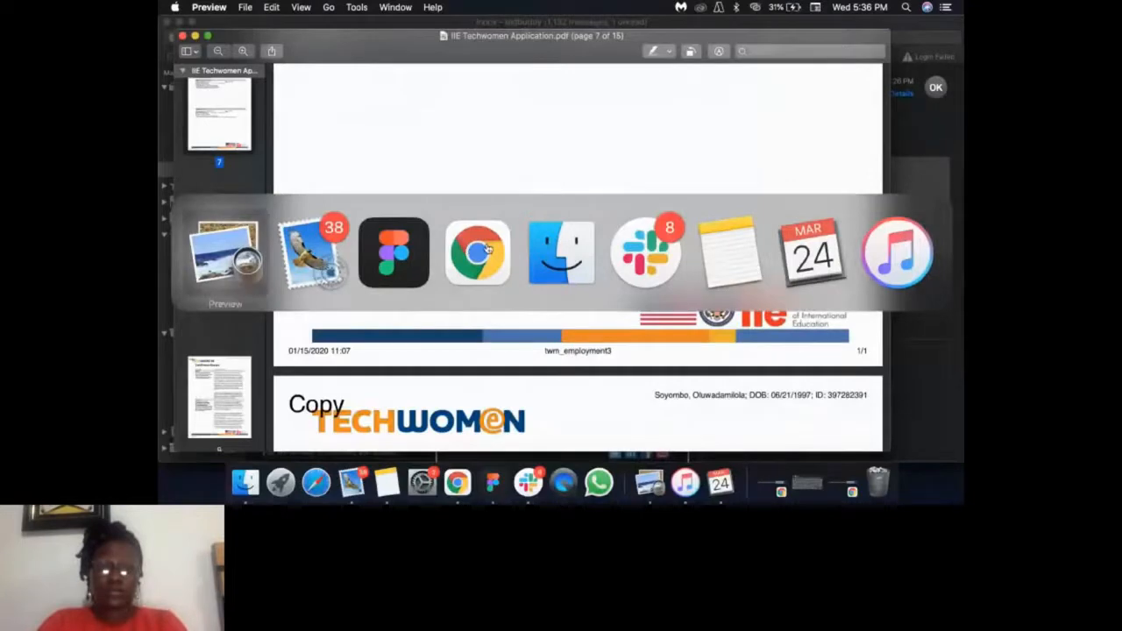
key("super+Tab")
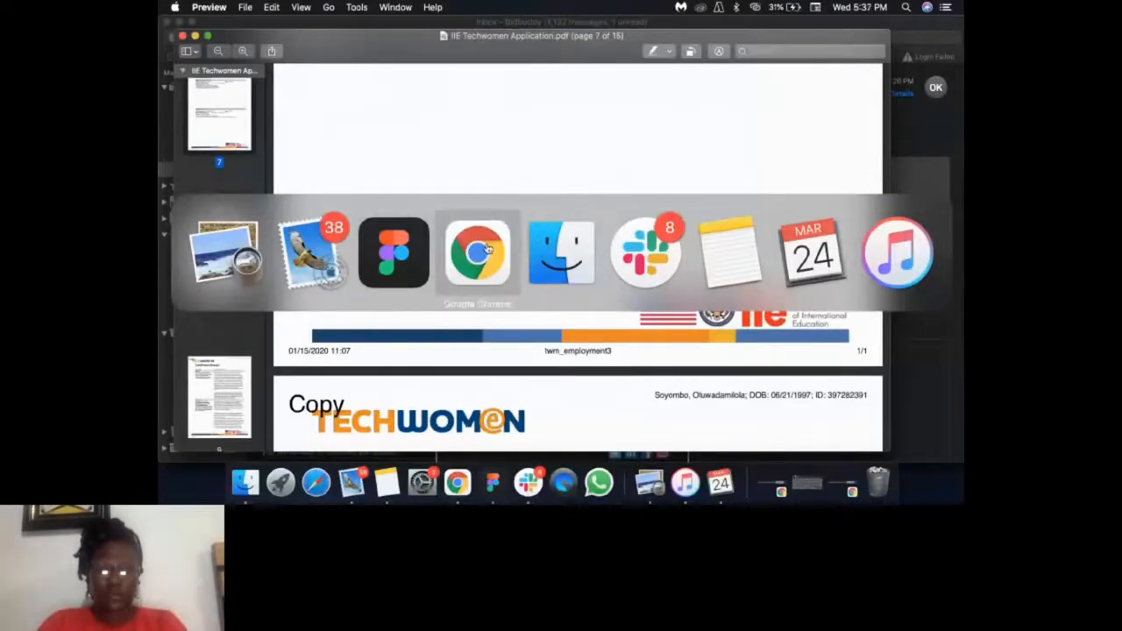
left_click(478, 252)
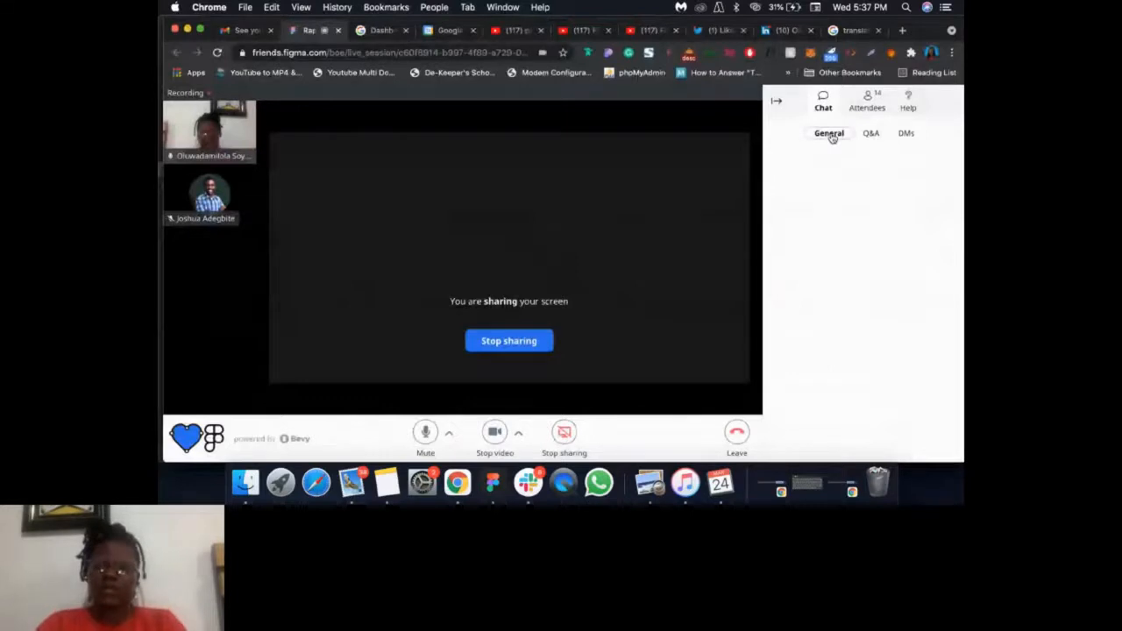
left_click(830, 135)
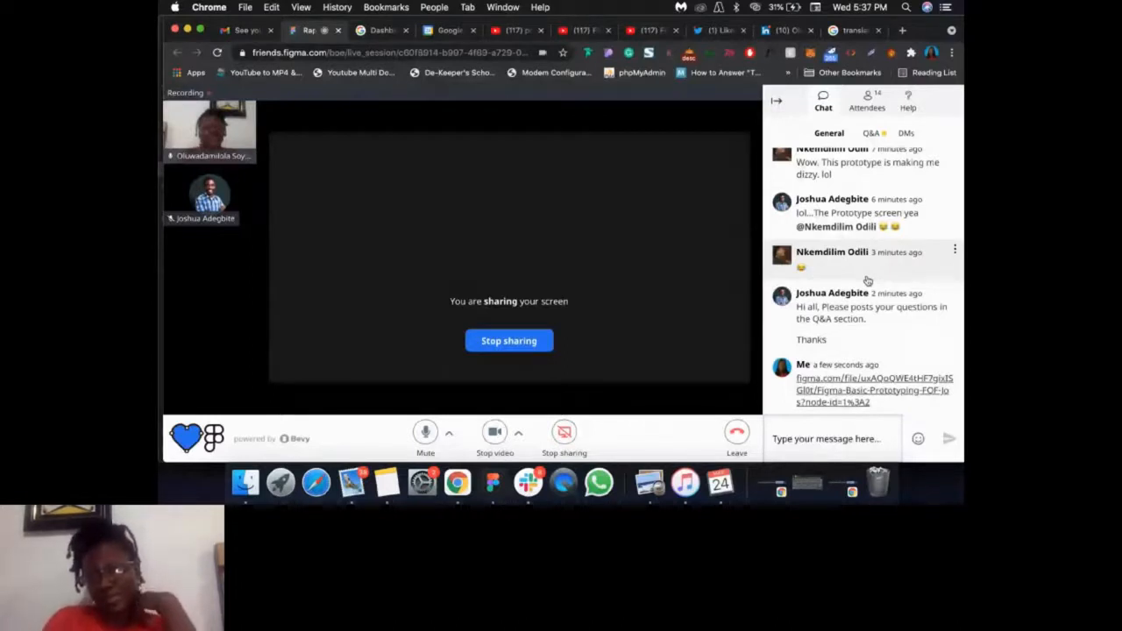
scroll(867, 279, "up", 1)
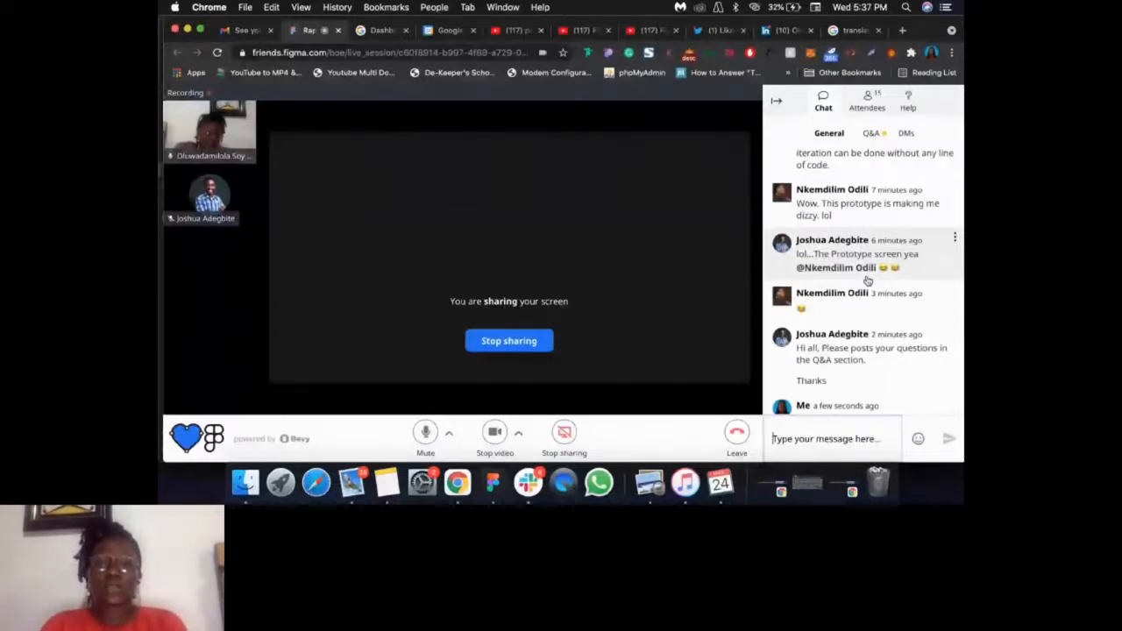
Switch to Figma, duplicate the Basic Prototyping FOF Jos file and open the copy.
key("super+Tab")
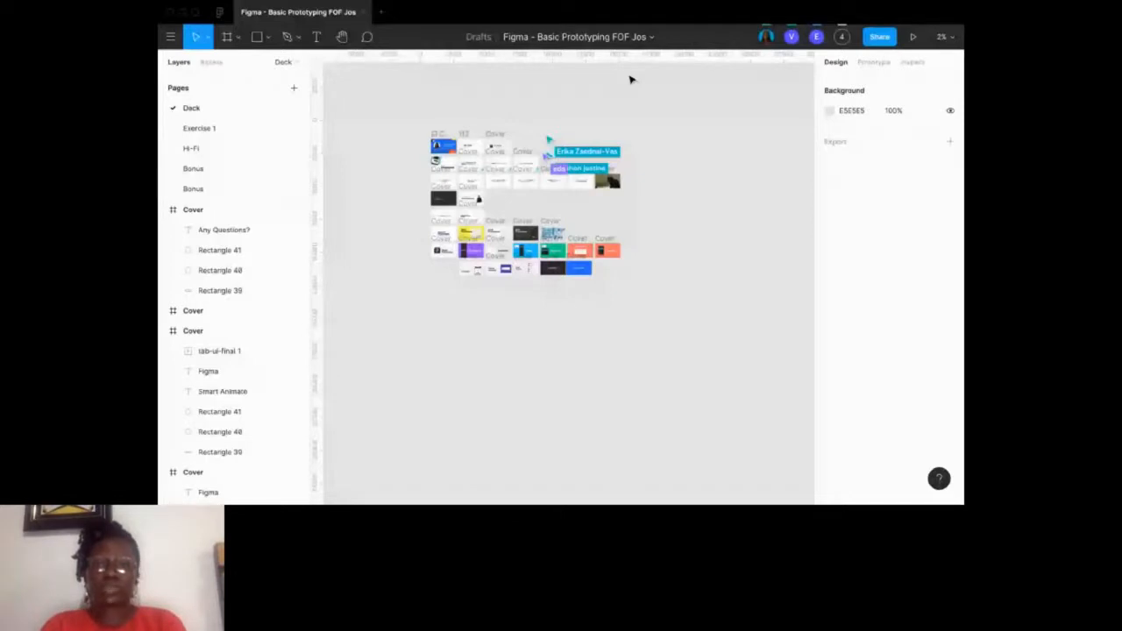
left_click(651, 38)
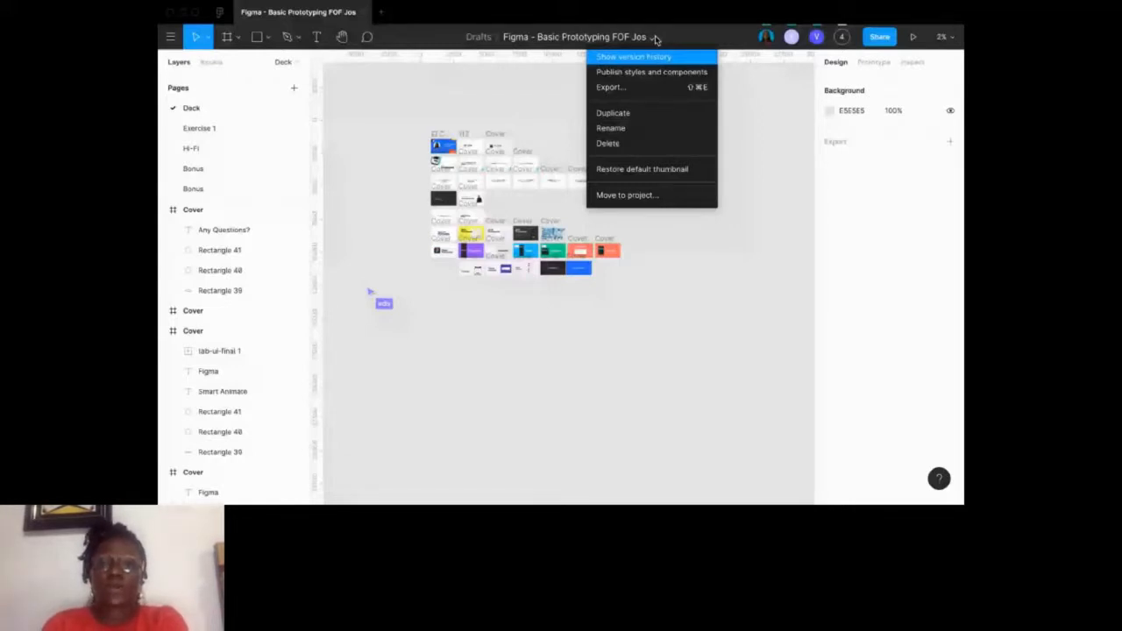
left_click(613, 112)
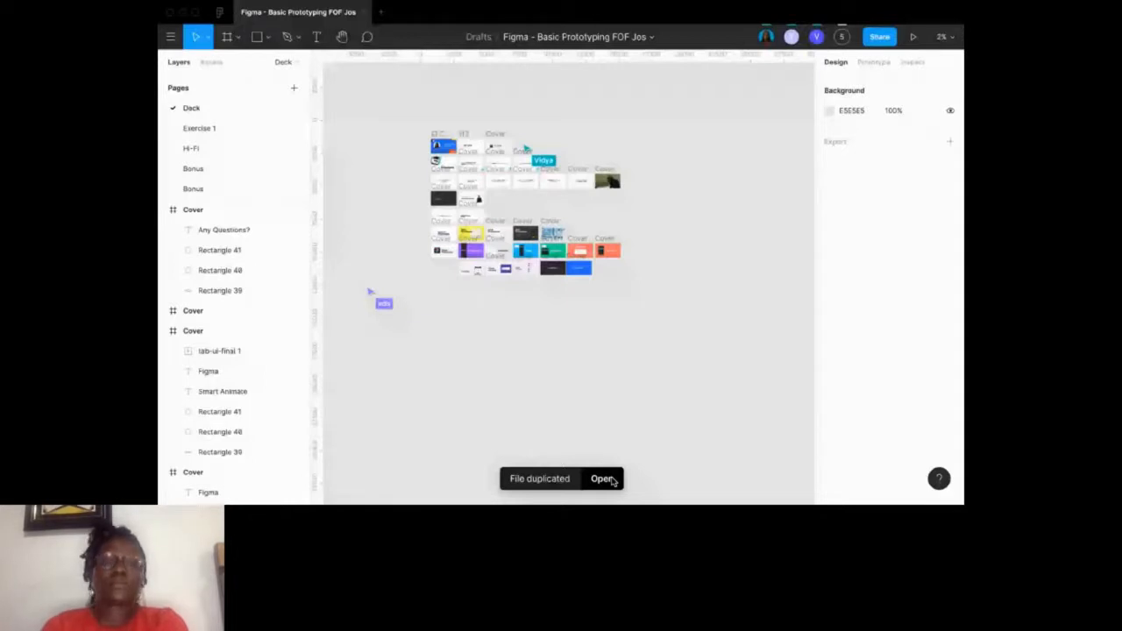
left_click(603, 480)
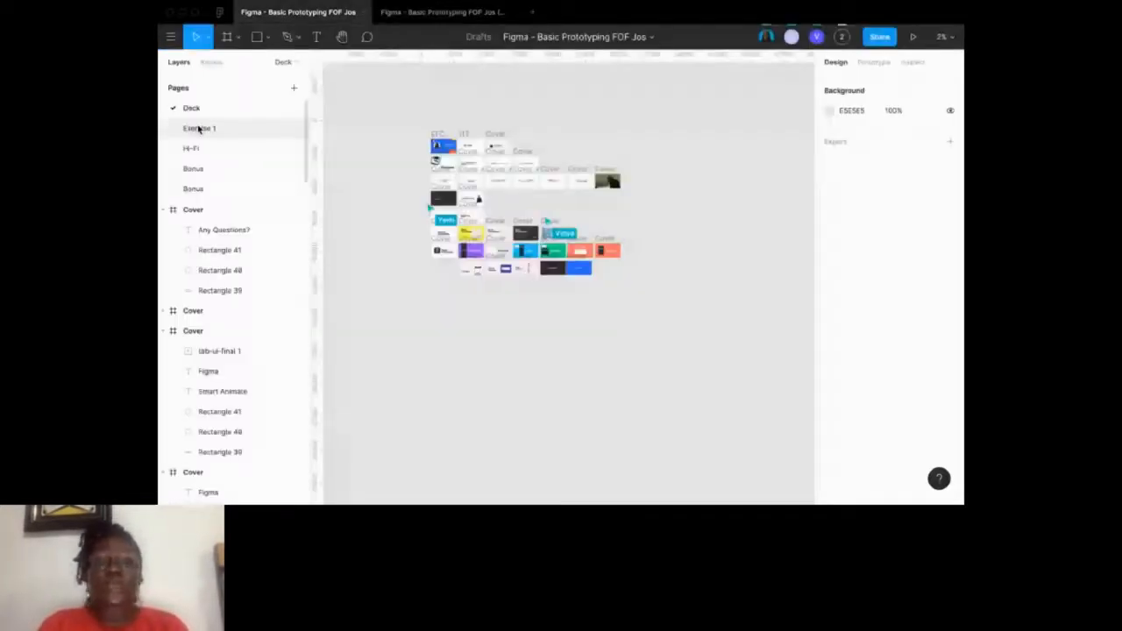
Show the Exercise 1 page, and switch to Chrome to read the live session's General chat and Q&A.
left_click(198, 128)
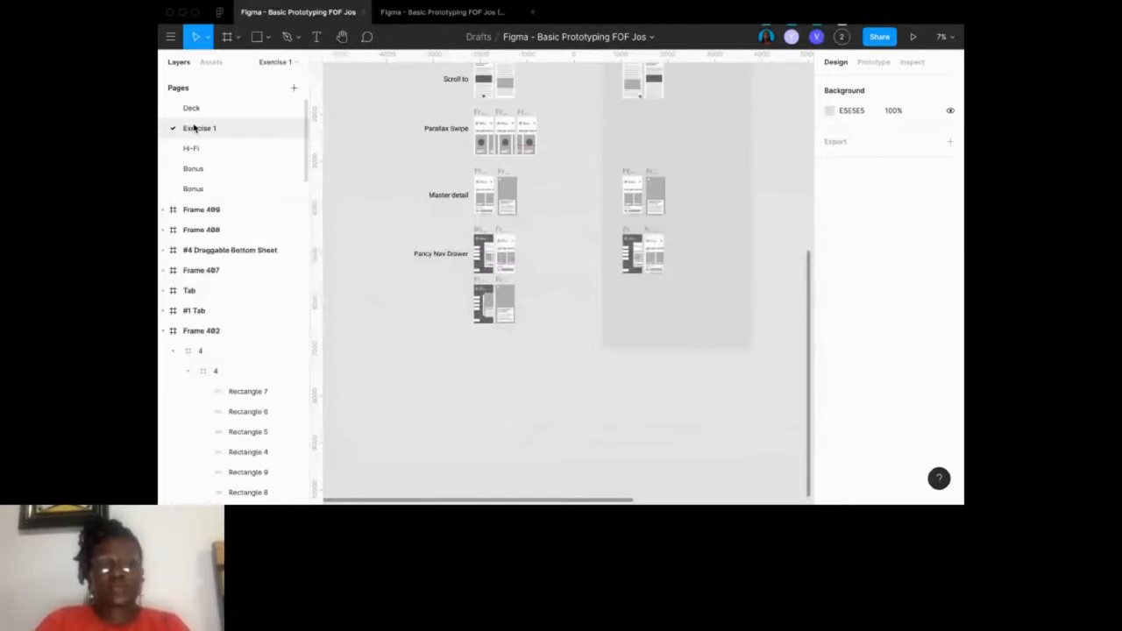
key("super+Tab")
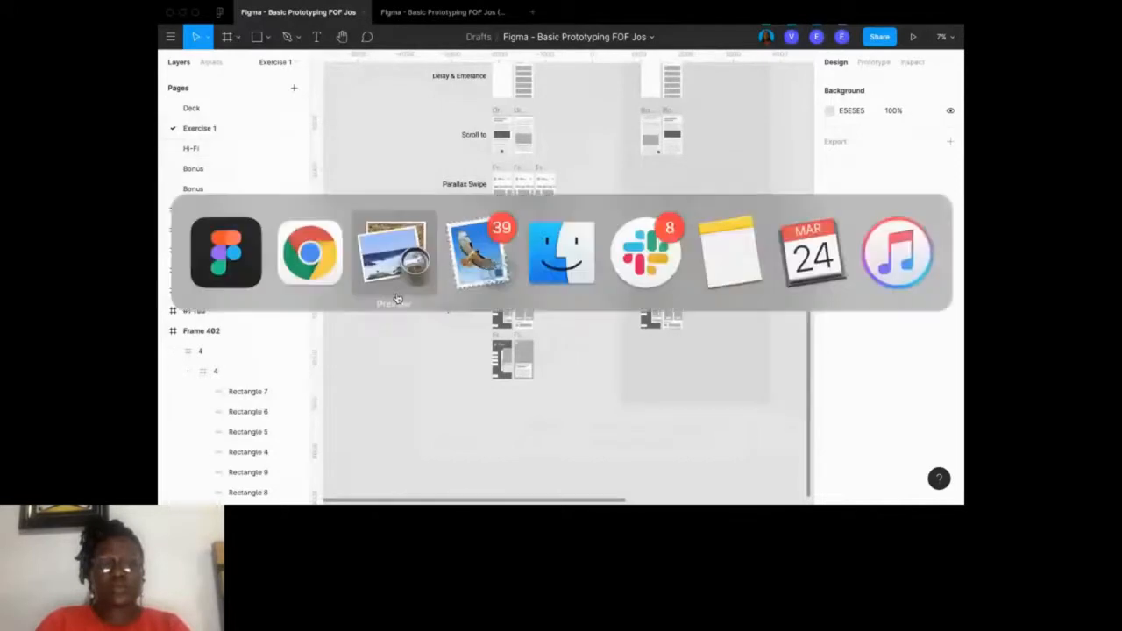
left_click(323, 278)
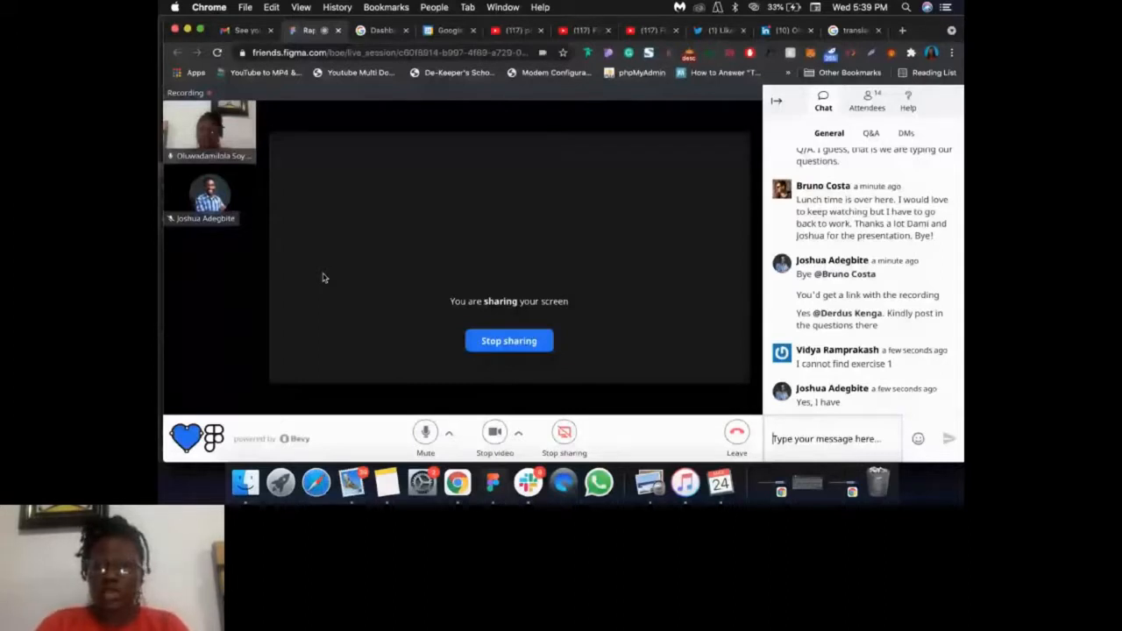
scroll(844, 257, "up", 4)
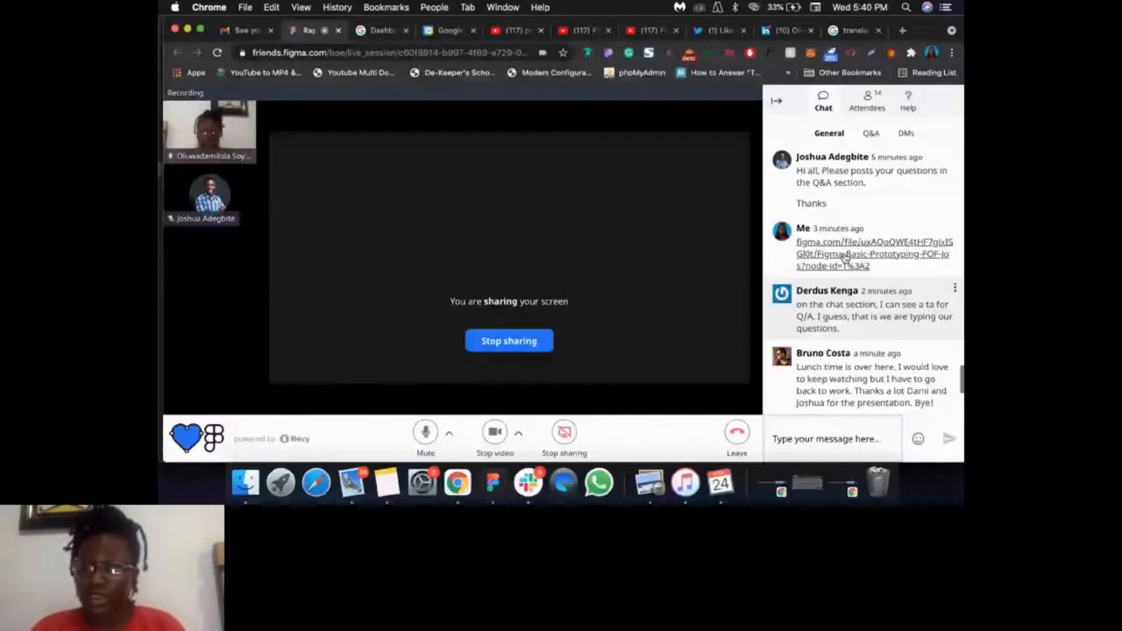
left_click(870, 133)
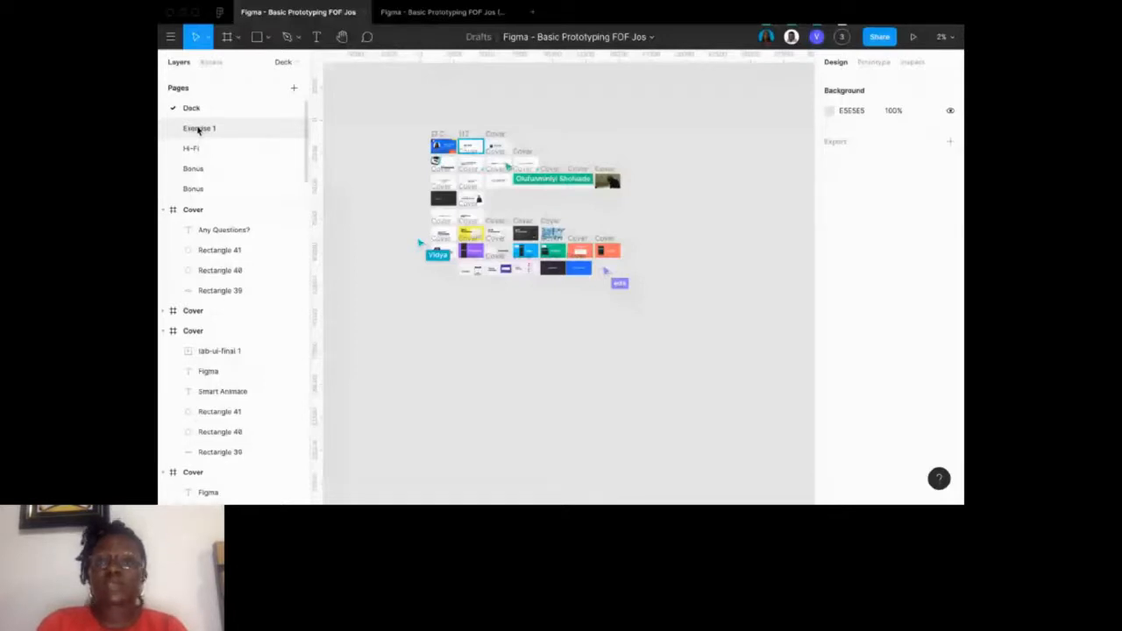
left_click(651, 37)
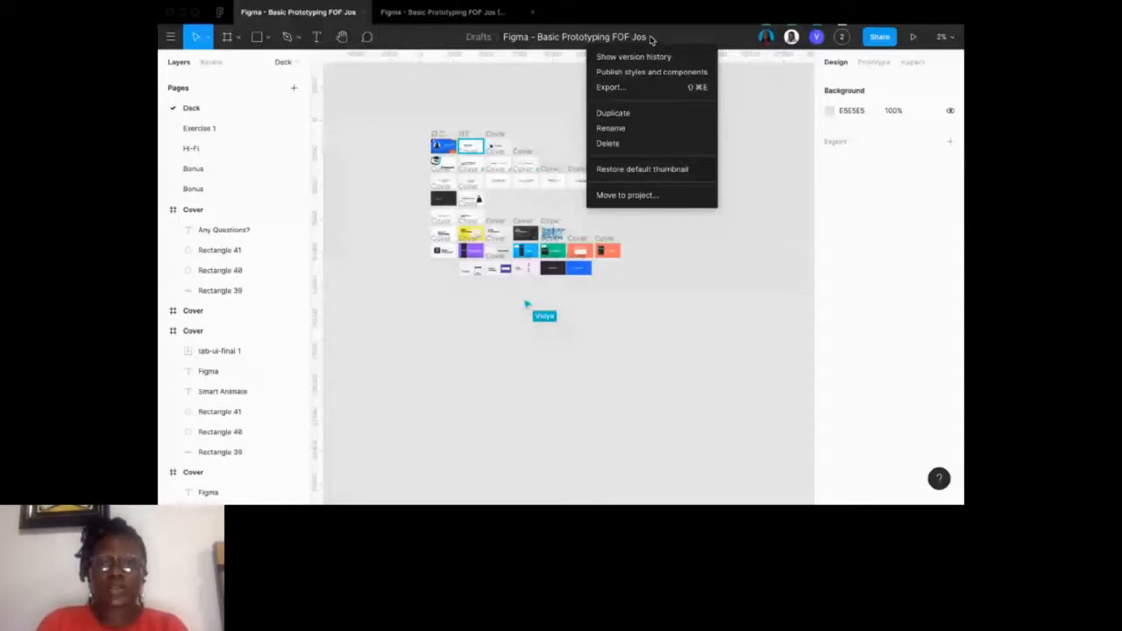
left_click(652, 36)
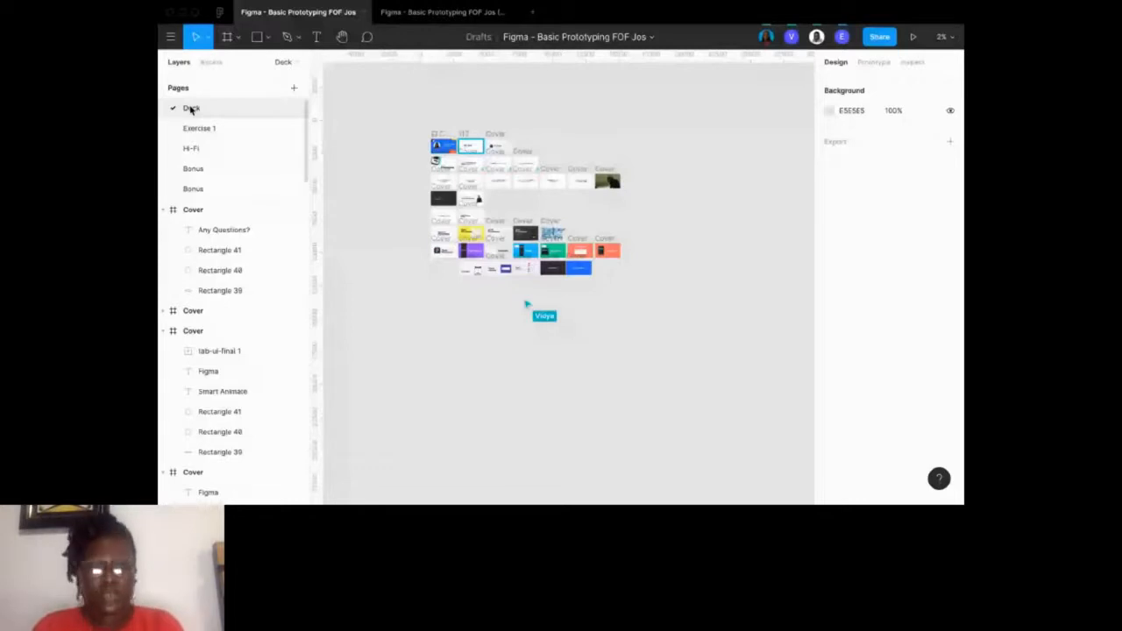
Open the Exercise 1 page and select the dark second tab rectangle in the first Tab frame for prototyping.
left_click(199, 128)
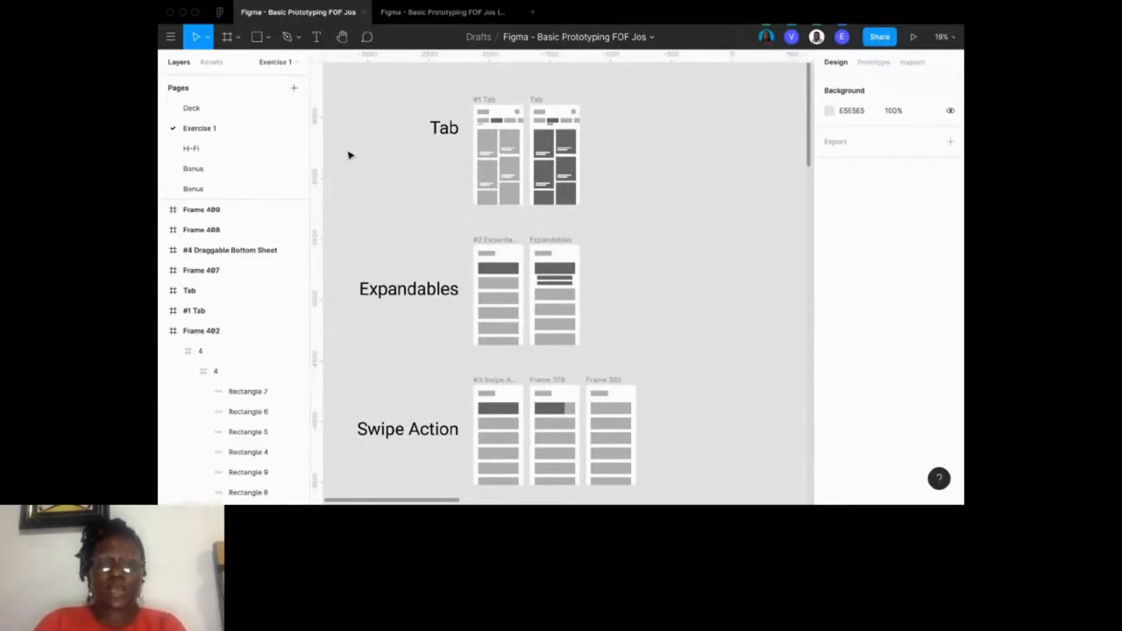
scroll(410, 213, "up", 3)
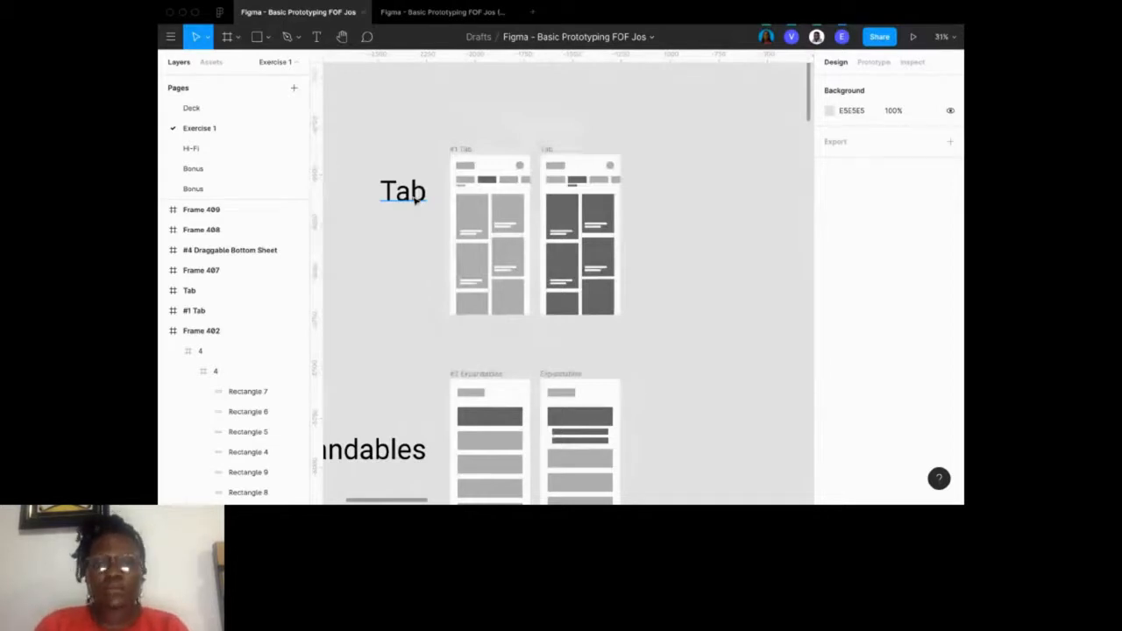
scroll(417, 200, "up", 5)
left_click(560, 166)
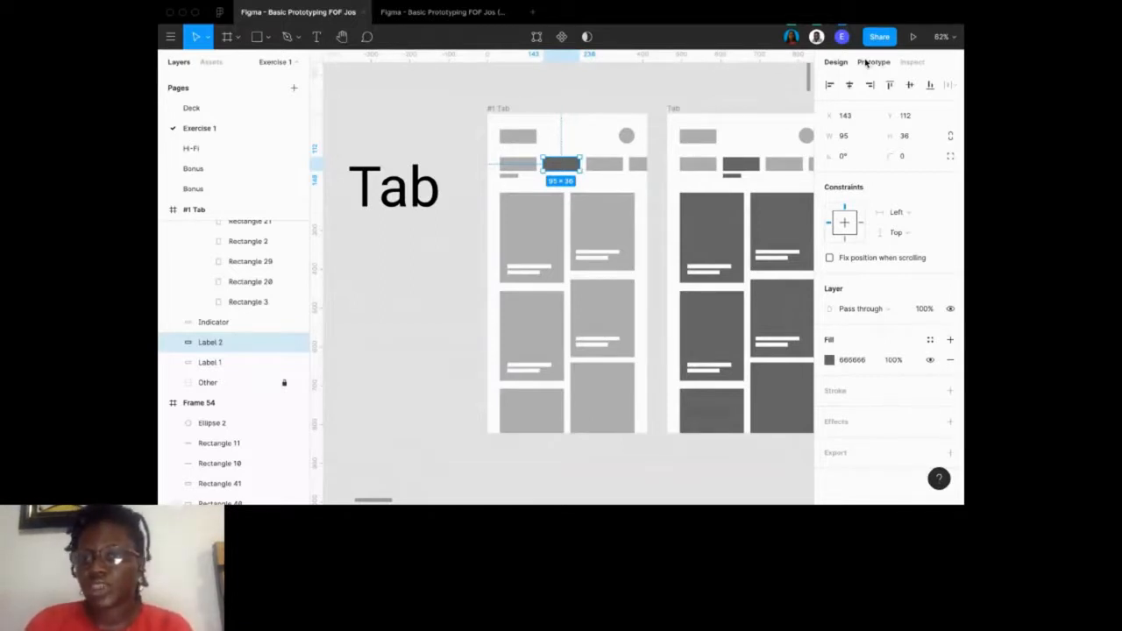
left_click(874, 112)
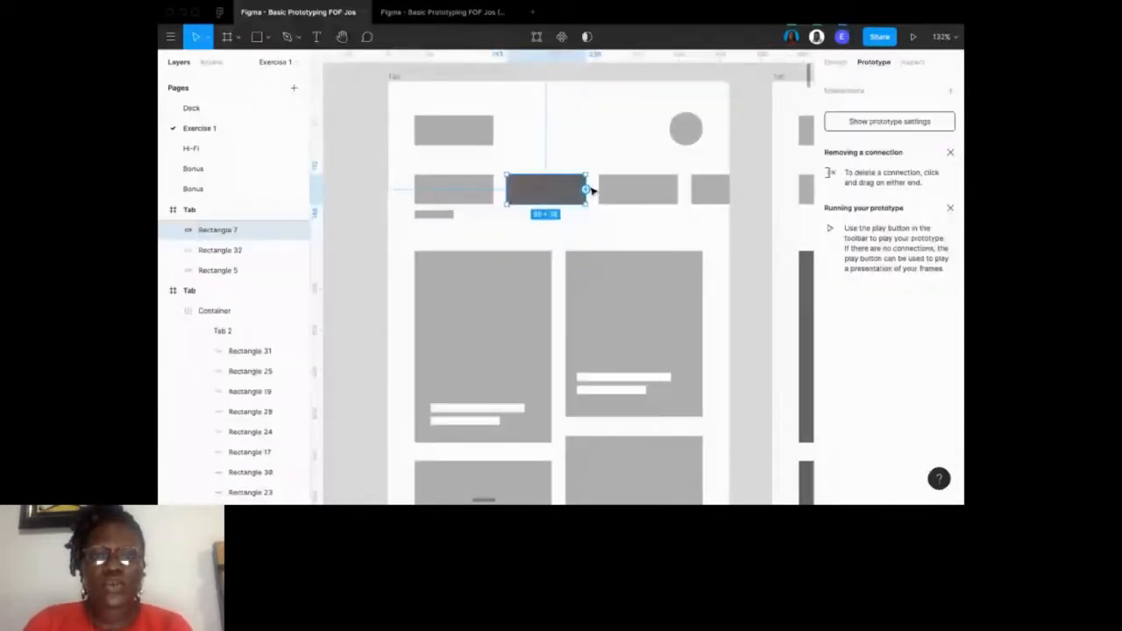
scroll(591, 190, "up", 5)
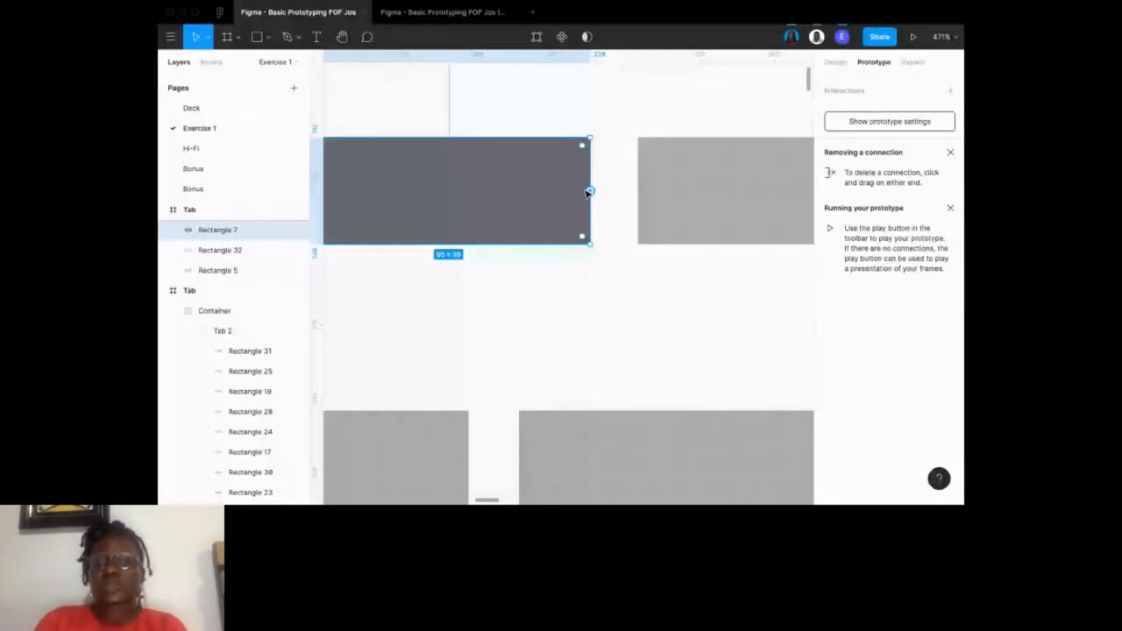
scroll(589, 192, "down", 10)
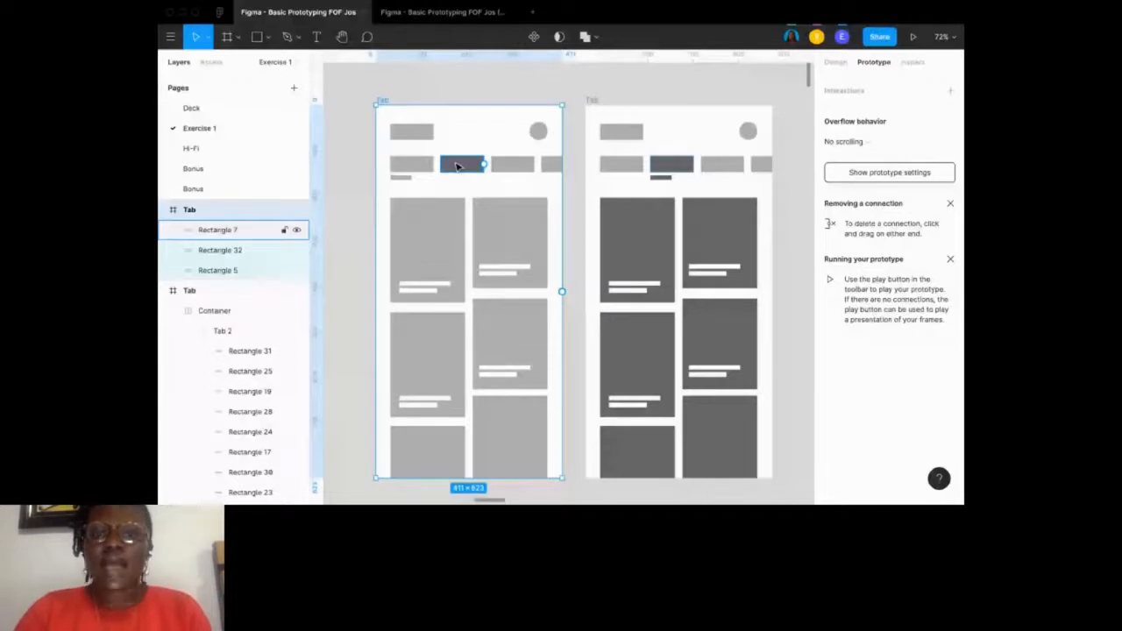
Connect the dark second tab rectangle to the second Tab frame with an on-tap Navigate to interaction.
left_click_drag(483, 164, 619, 275)
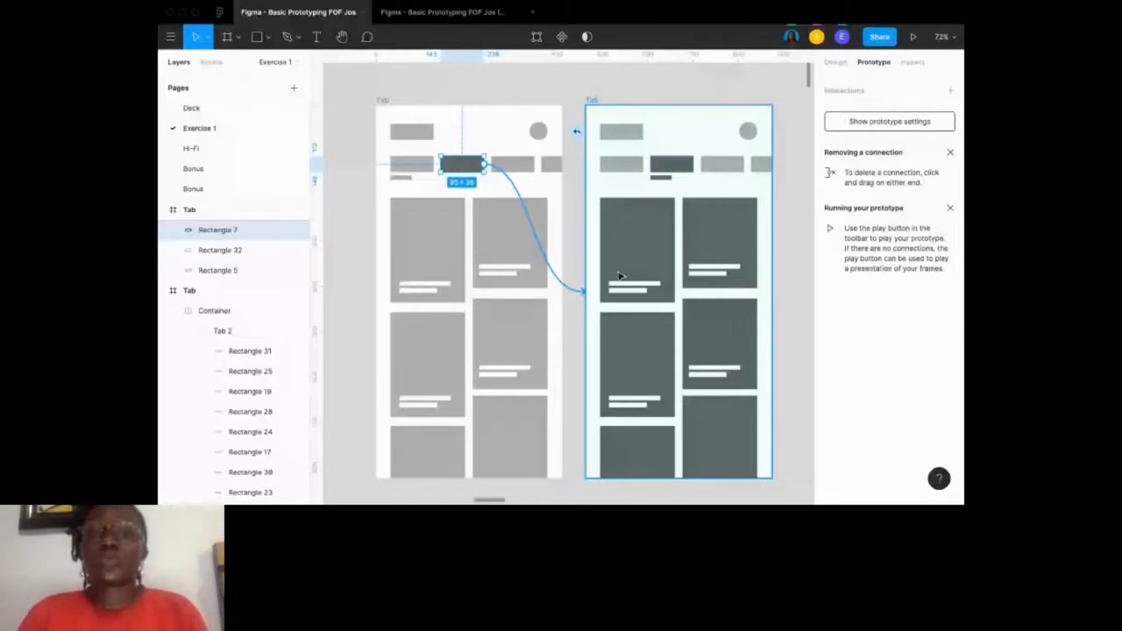
left_click_drag(619, 276, 619, 277)
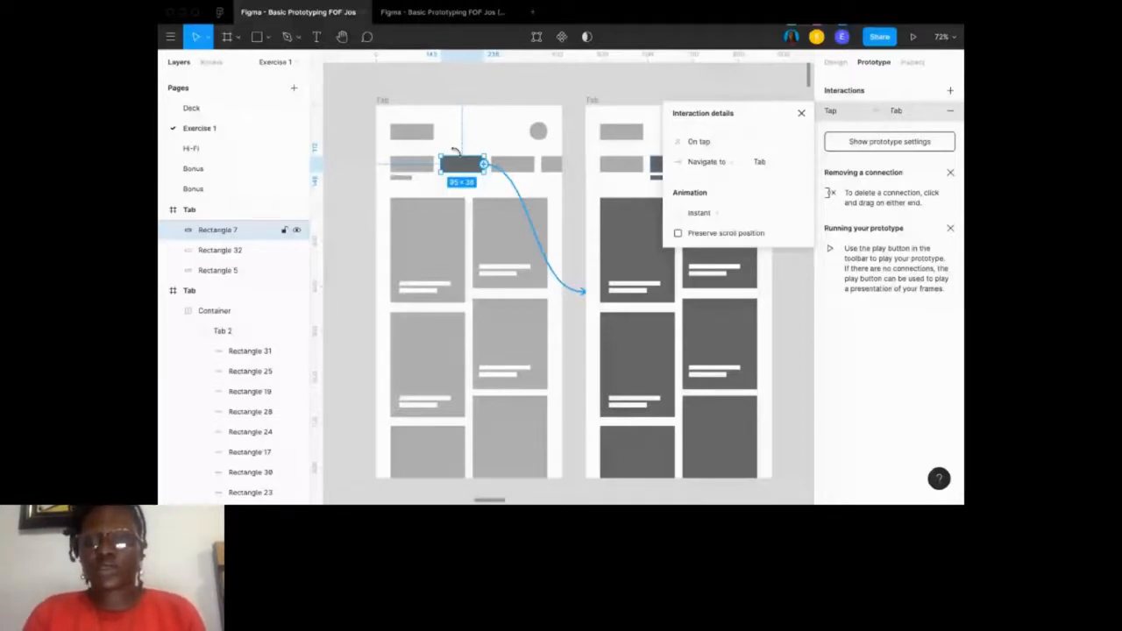
left_click(759, 162)
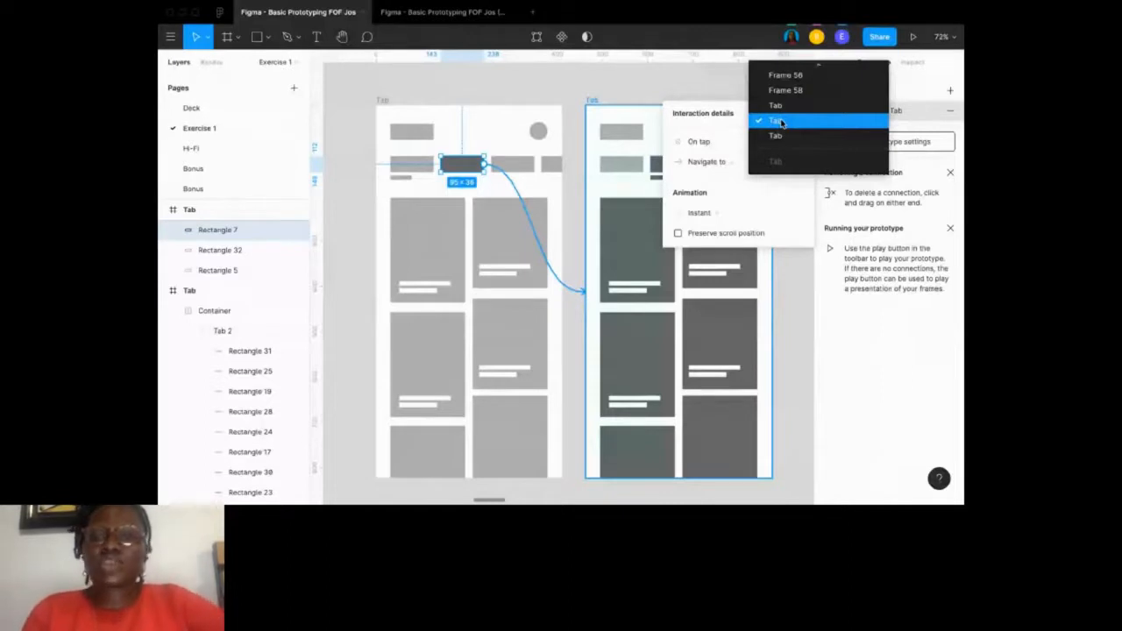
left_click(778, 121)
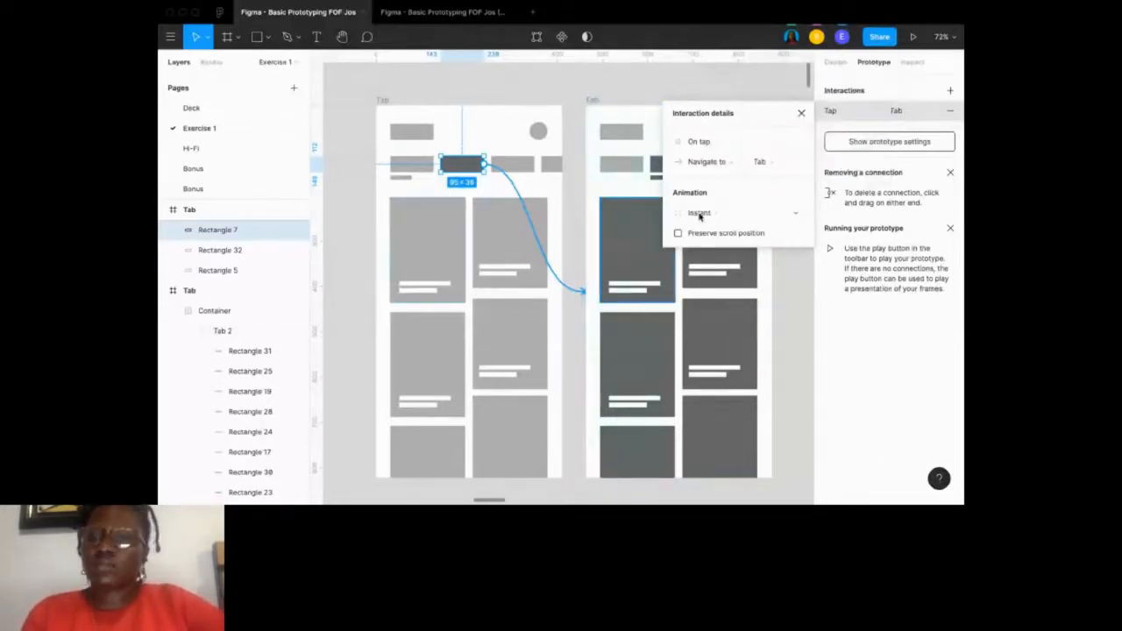
Try the Dissolve and Smart animate transitions on the connection, and return the animation to Instant.
left_click(715, 213)
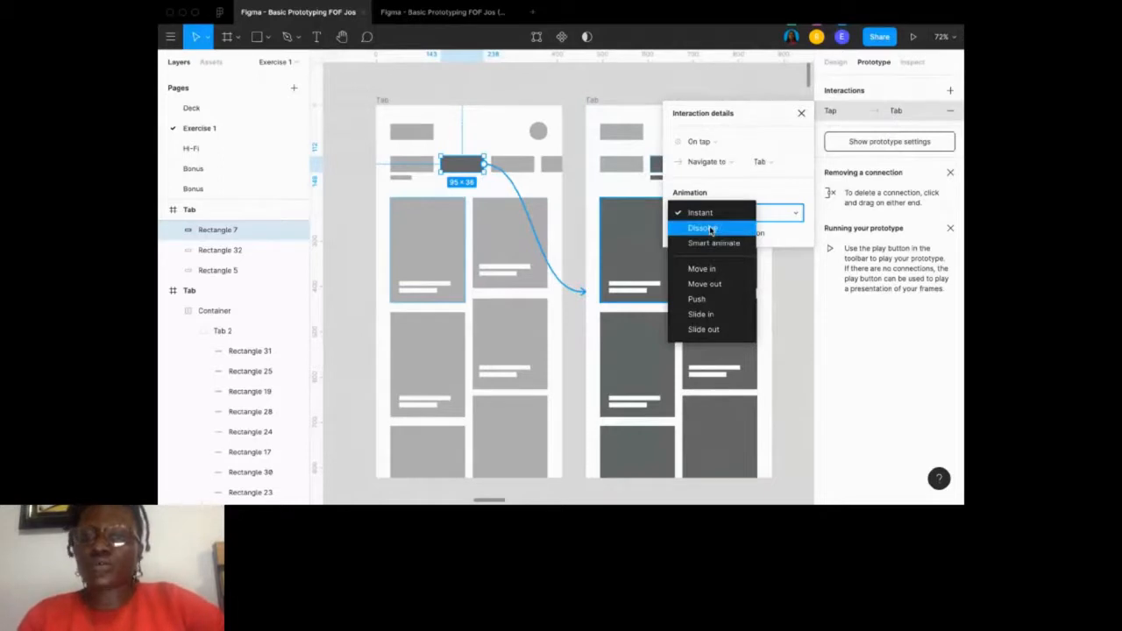
left_click(711, 230)
left_click(706, 213)
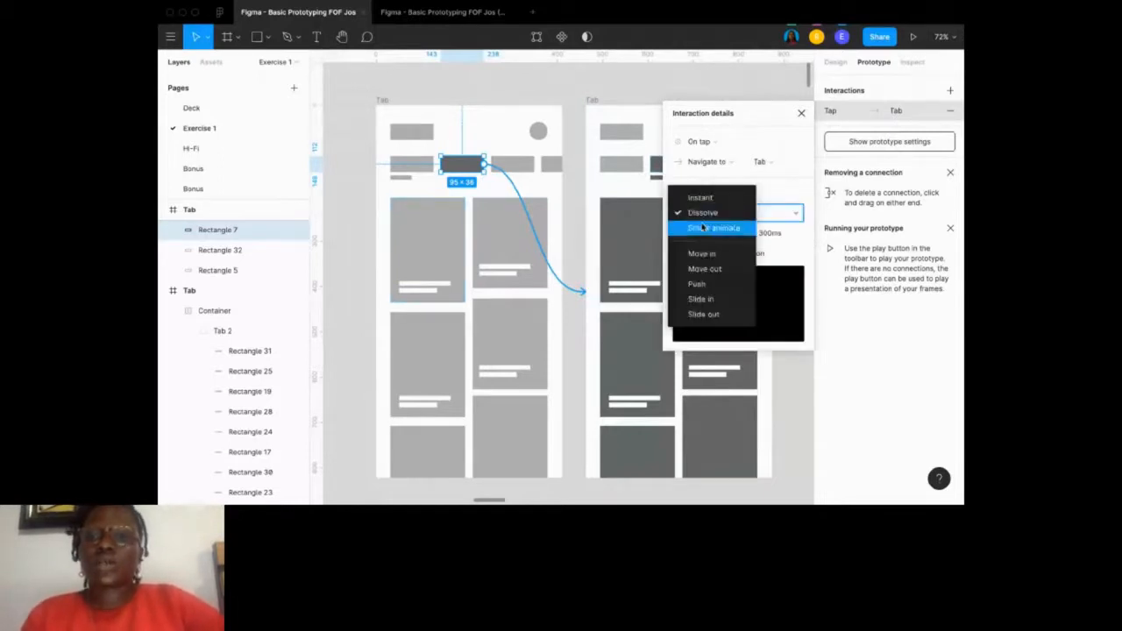
left_click(715, 229)
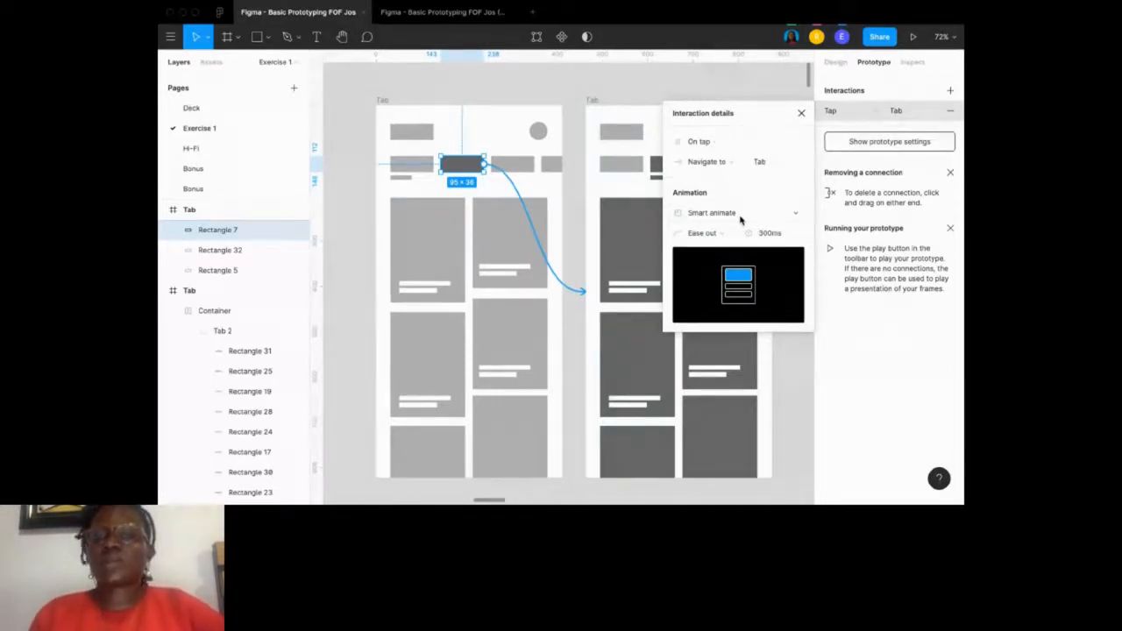
left_click(740, 219)
left_click(731, 185)
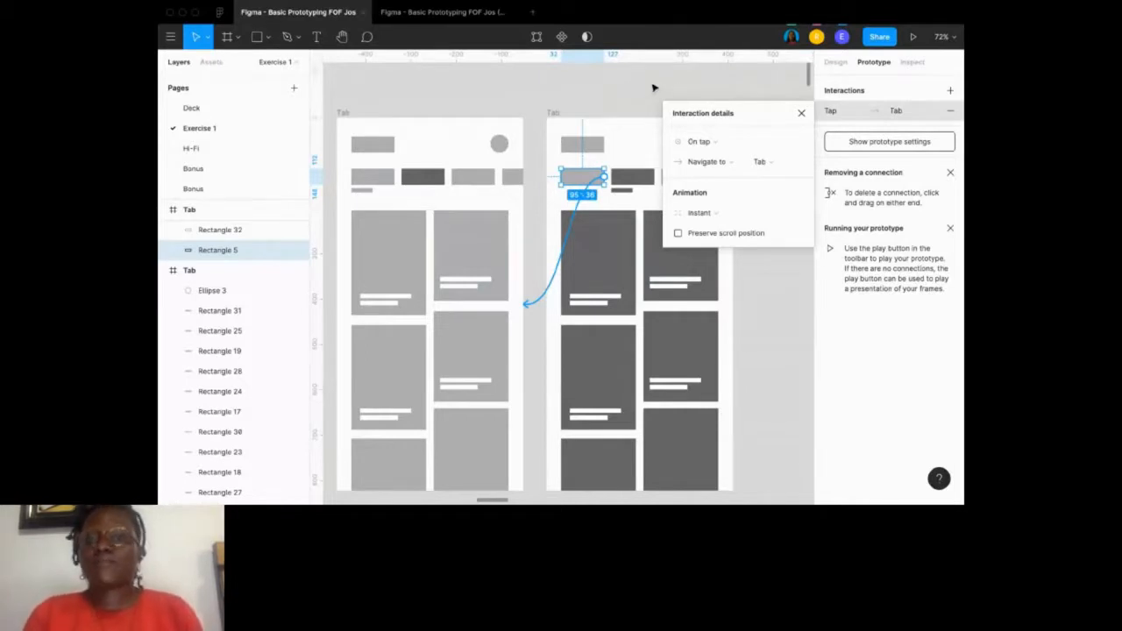
Run the prototype in presentation view and close the duplicated file's tab.
left_click(653, 87)
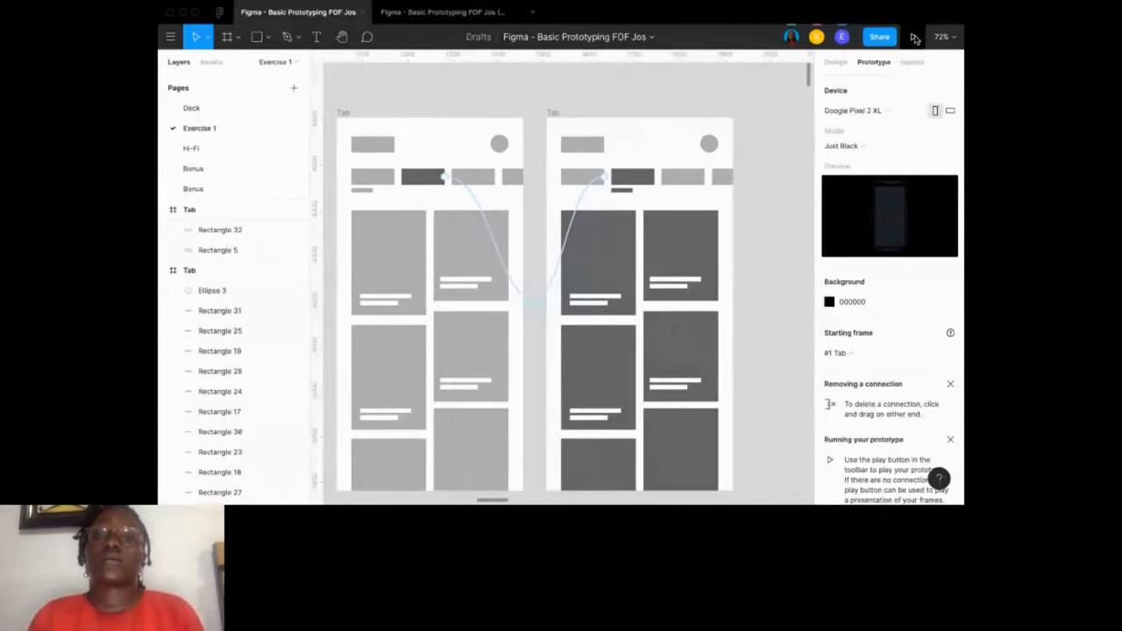
left_click(914, 39)
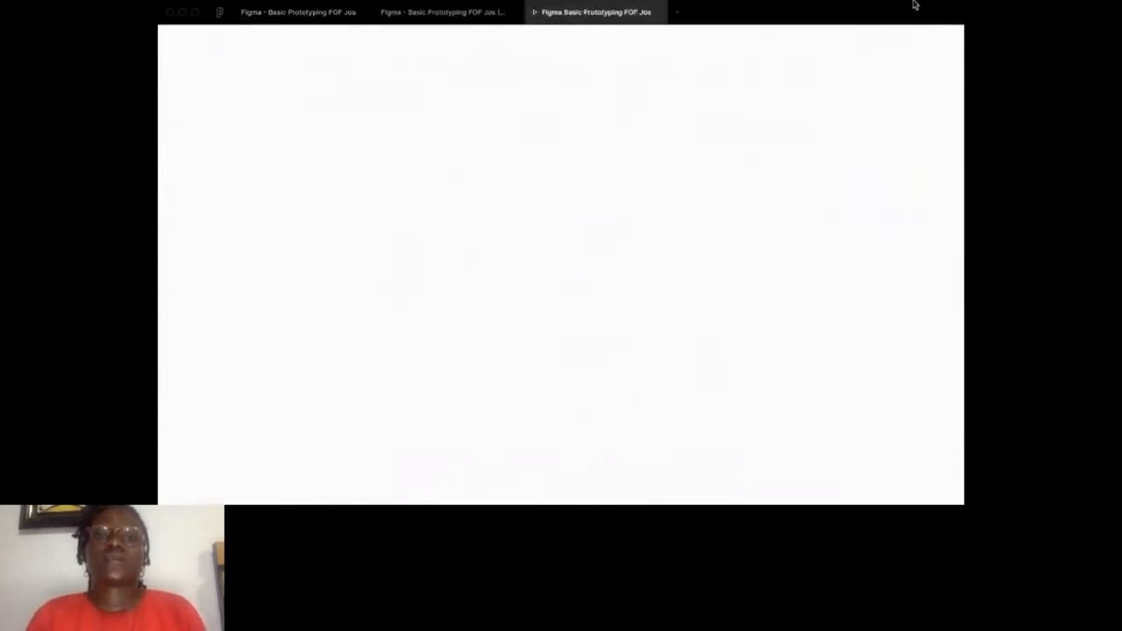
middle_click(420, 10)
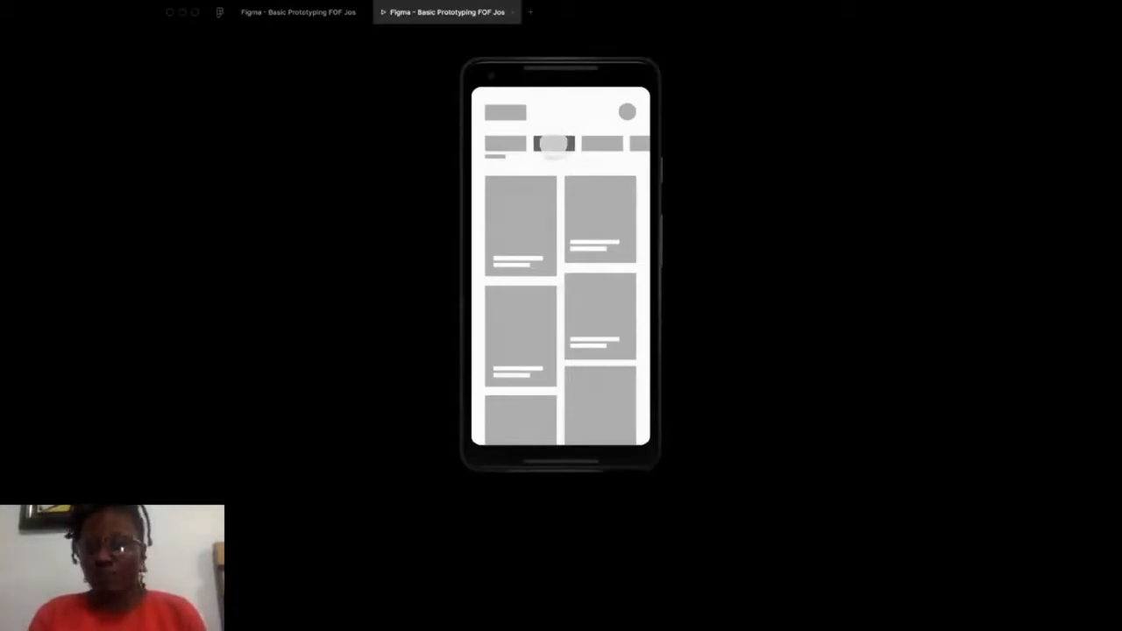
Test the Tab prototype in presentation view by switching between the first and second tabs.
left_click(554, 144)
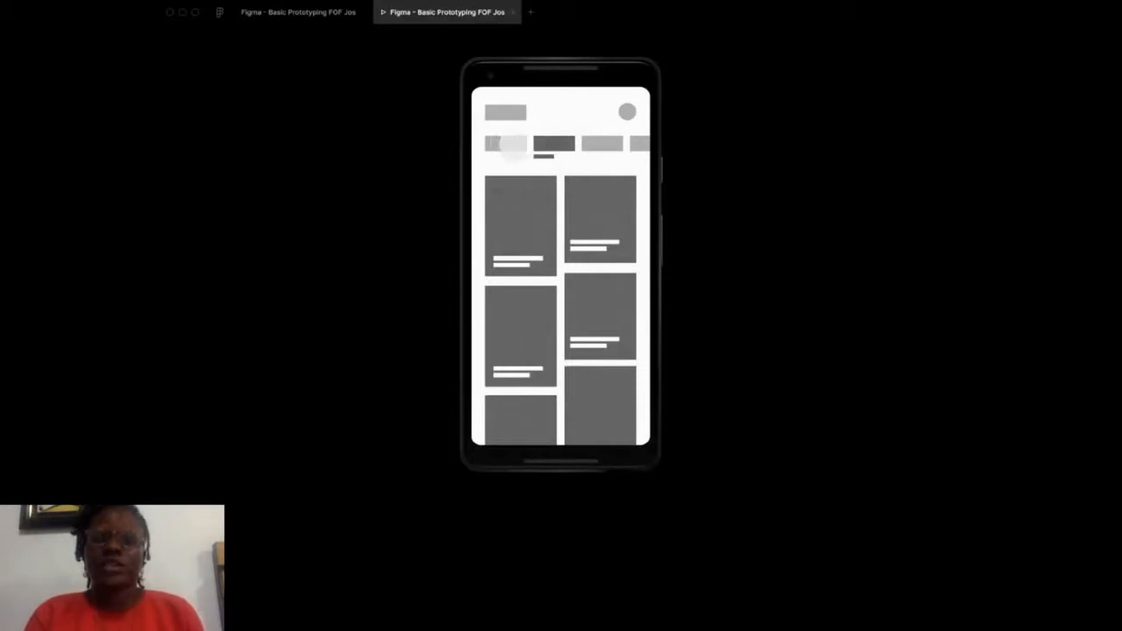
left_click(502, 145)
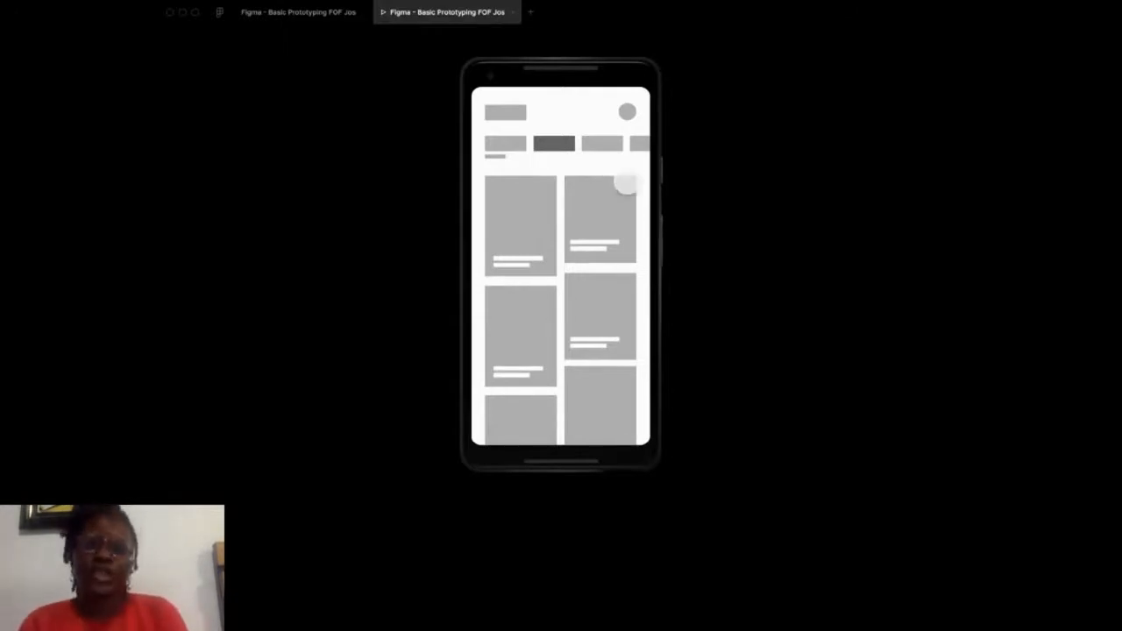
left_click(552, 142)
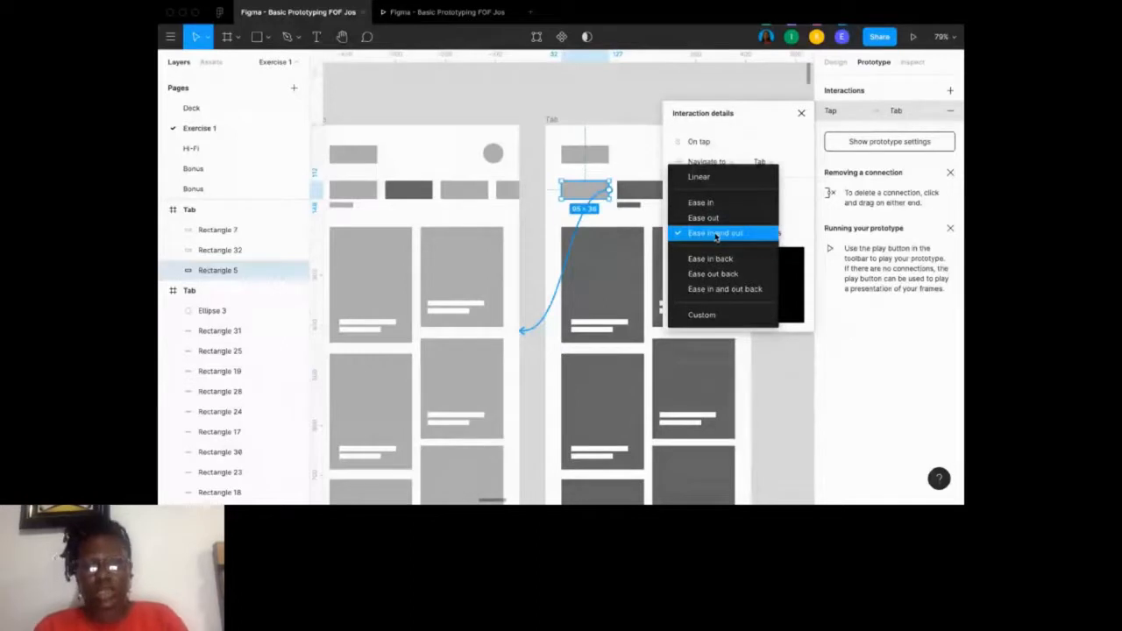
Set the easing to Ease in and out on the Smart animate connection from the second Tab frame's first tab rectangle.
left_click(715, 238)
left_click(714, 235)
left_click(726, 236)
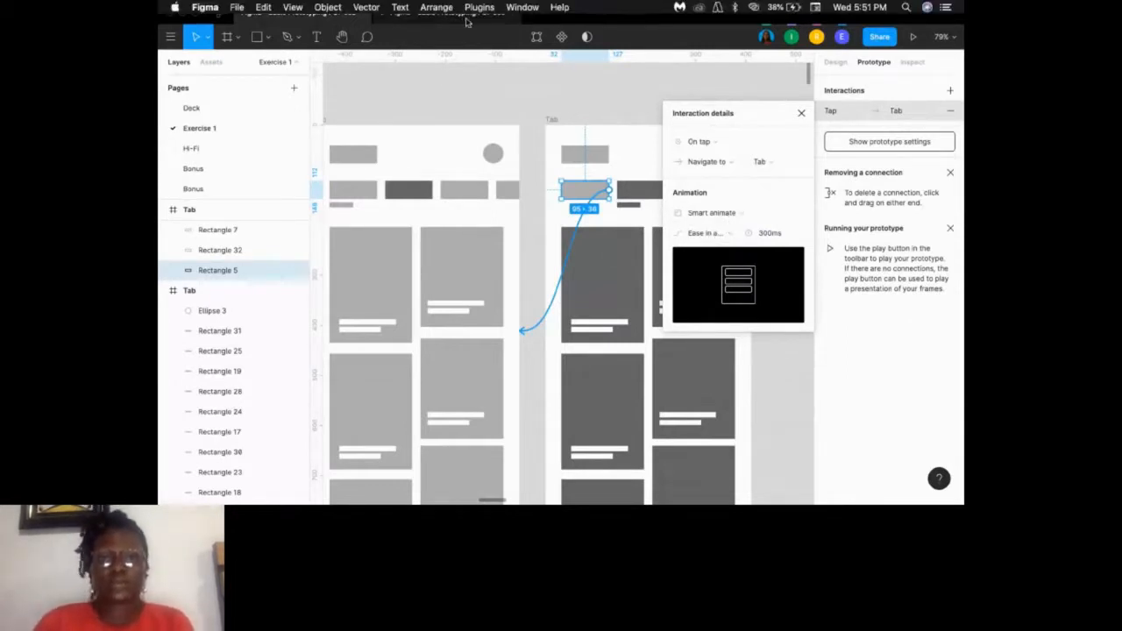
Preview the animated Tab prototype, switching repeatedly between the first and second tabs to examine the transition in both directions.
left_click(913, 35)
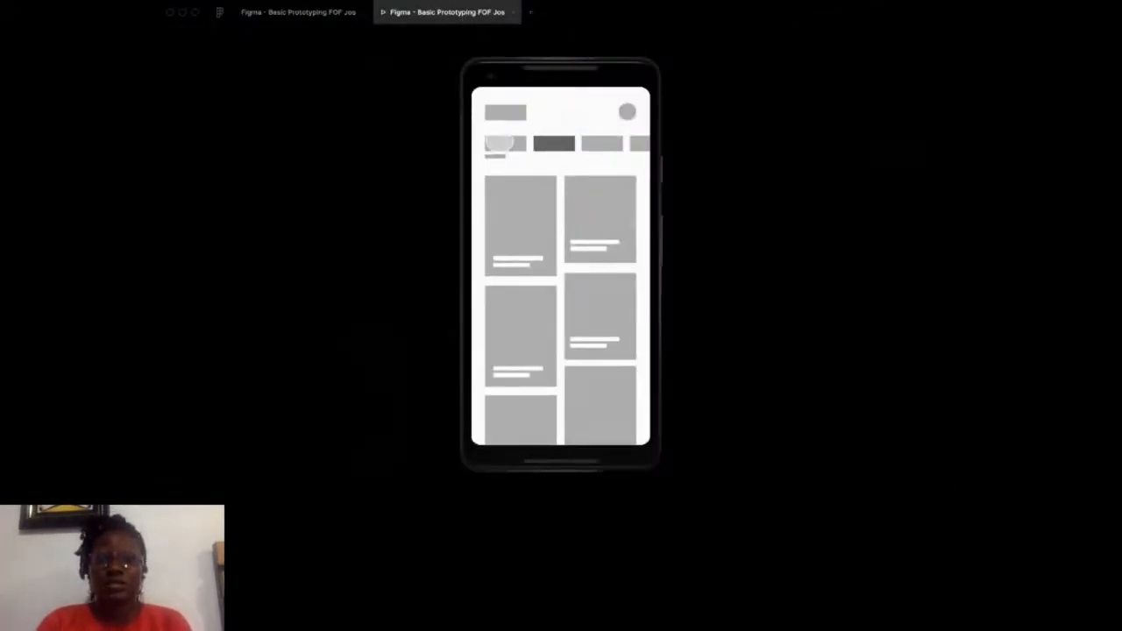
left_click(554, 143)
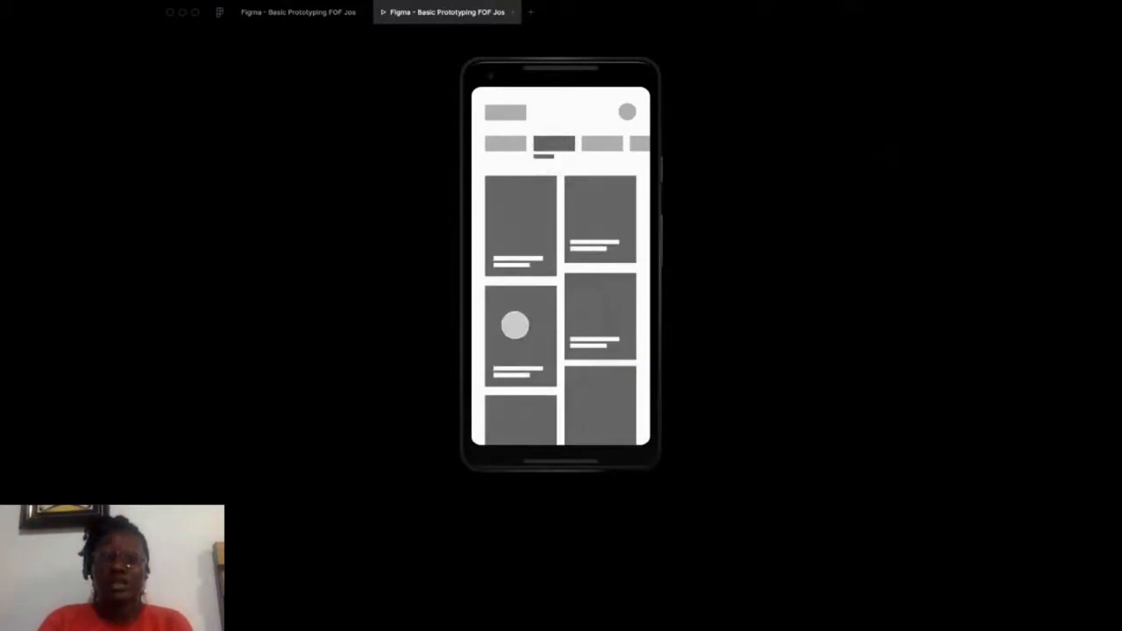
left_click(497, 144)
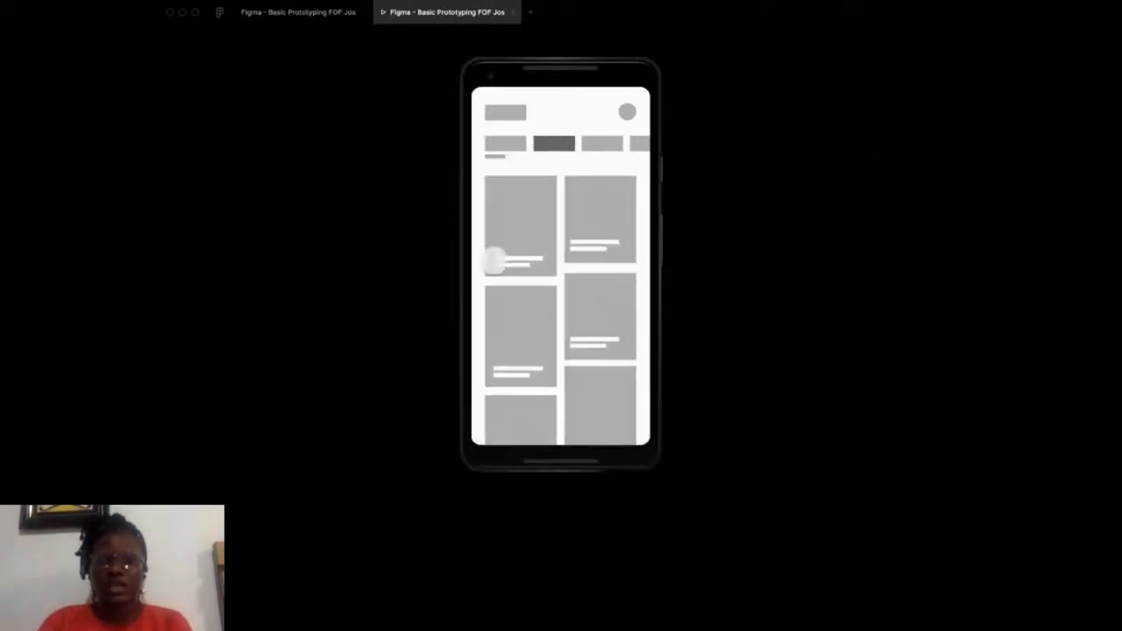
left_click(556, 143)
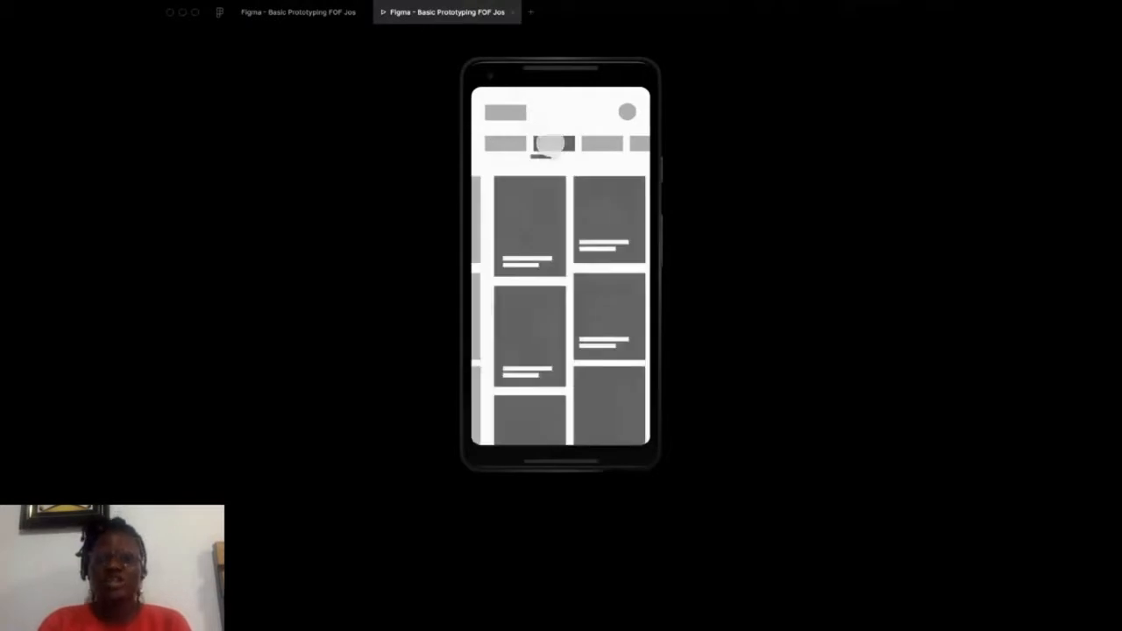
left_click(555, 143)
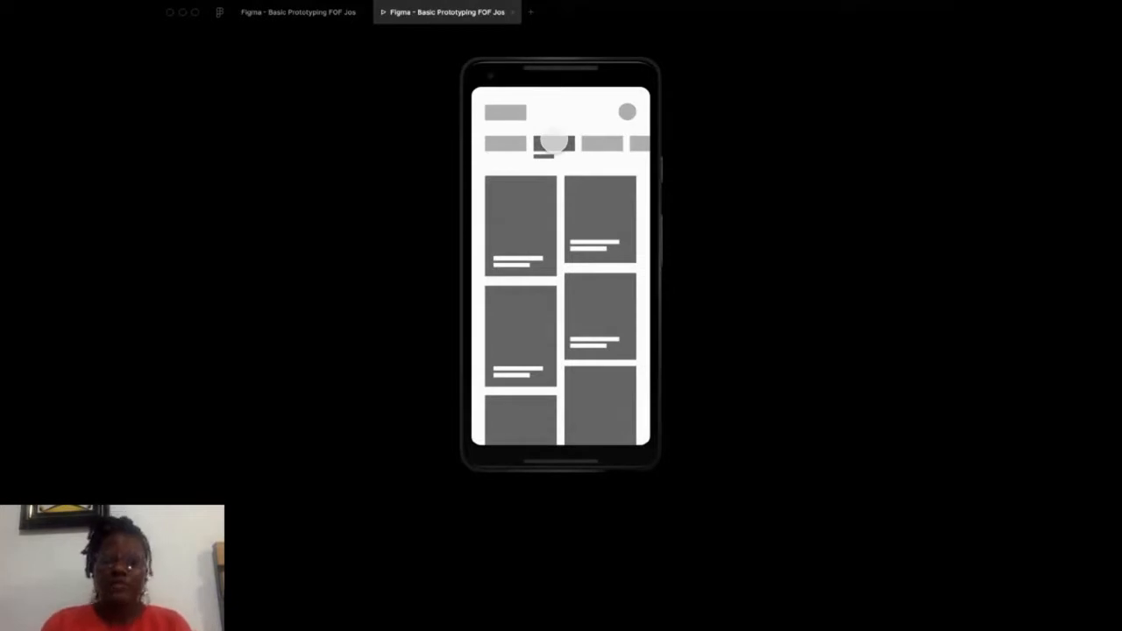
left_click(554, 143)
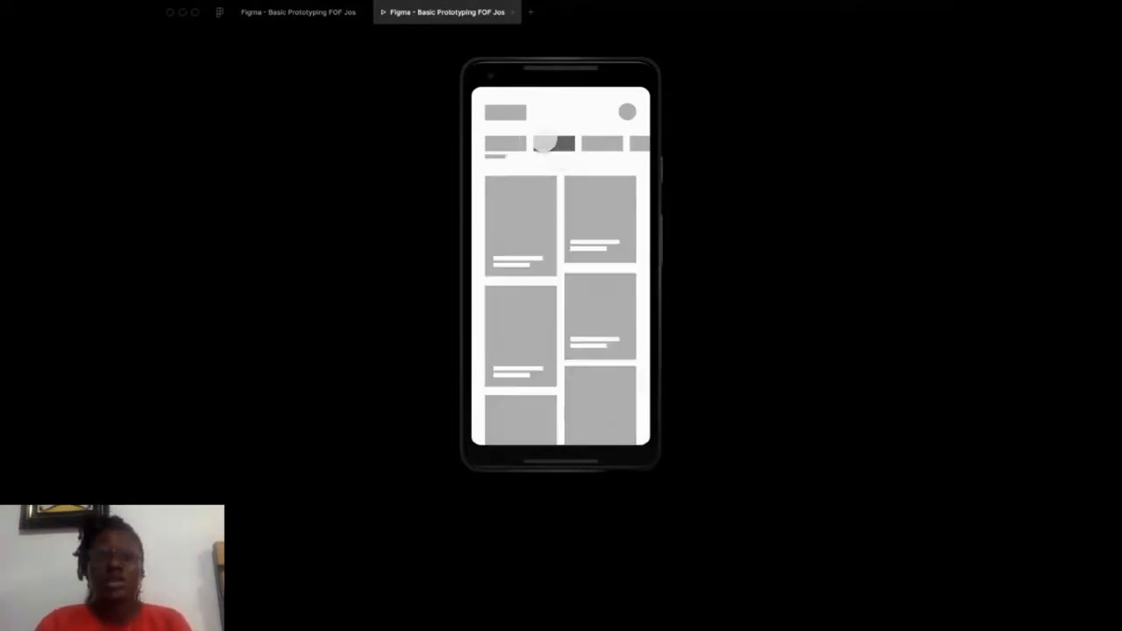
left_click(545, 143)
left_click(546, 144)
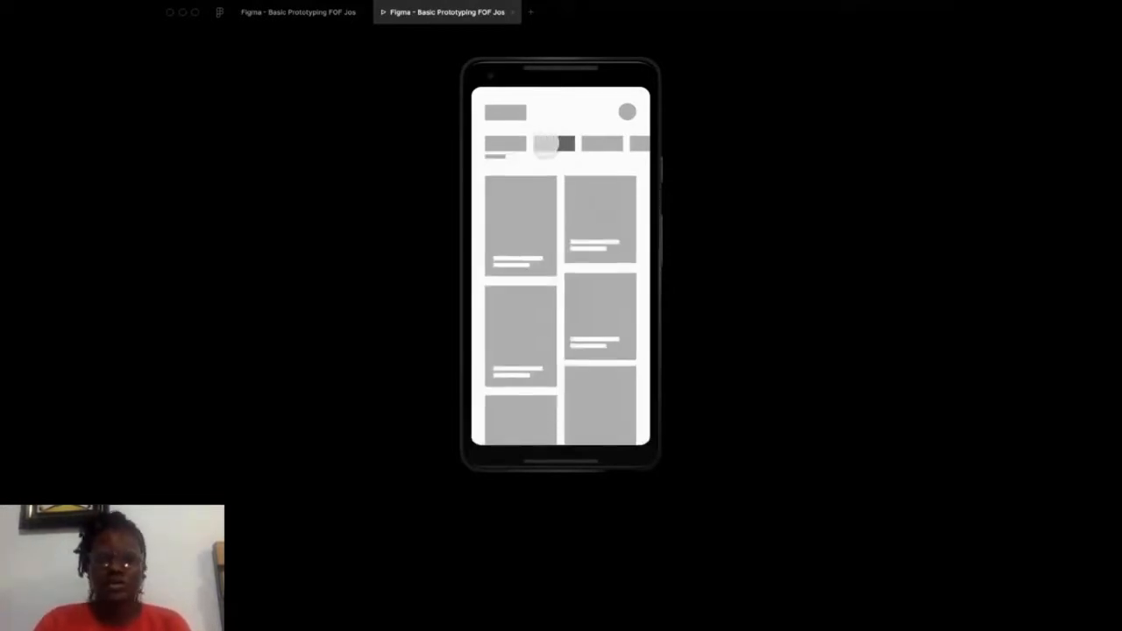
left_click(546, 143)
left_click(506, 143)
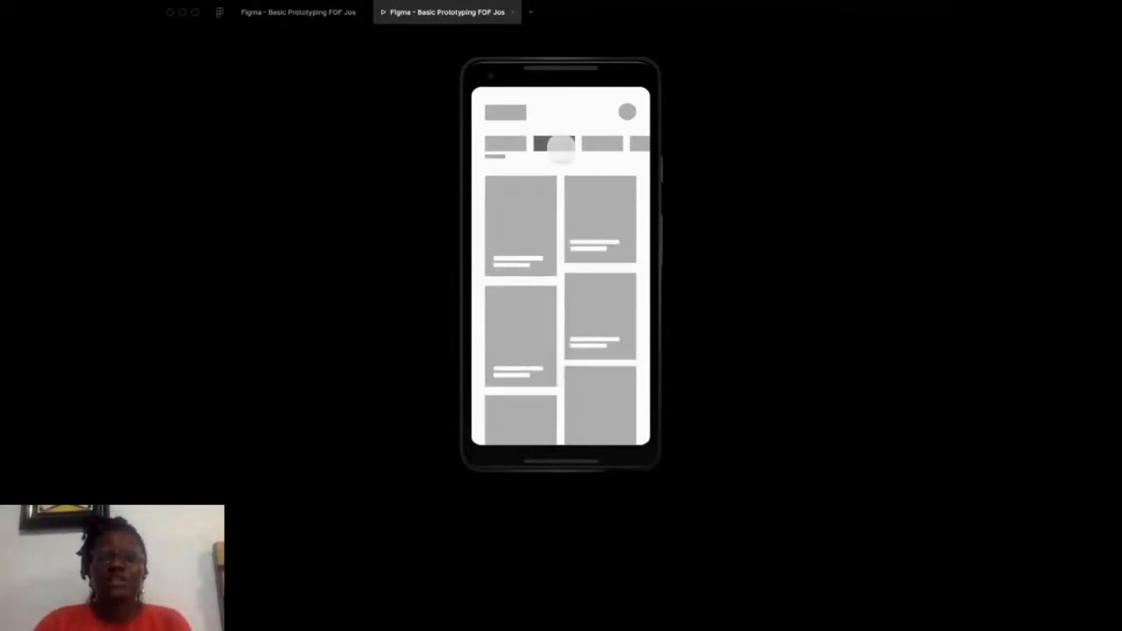
left_click(545, 143)
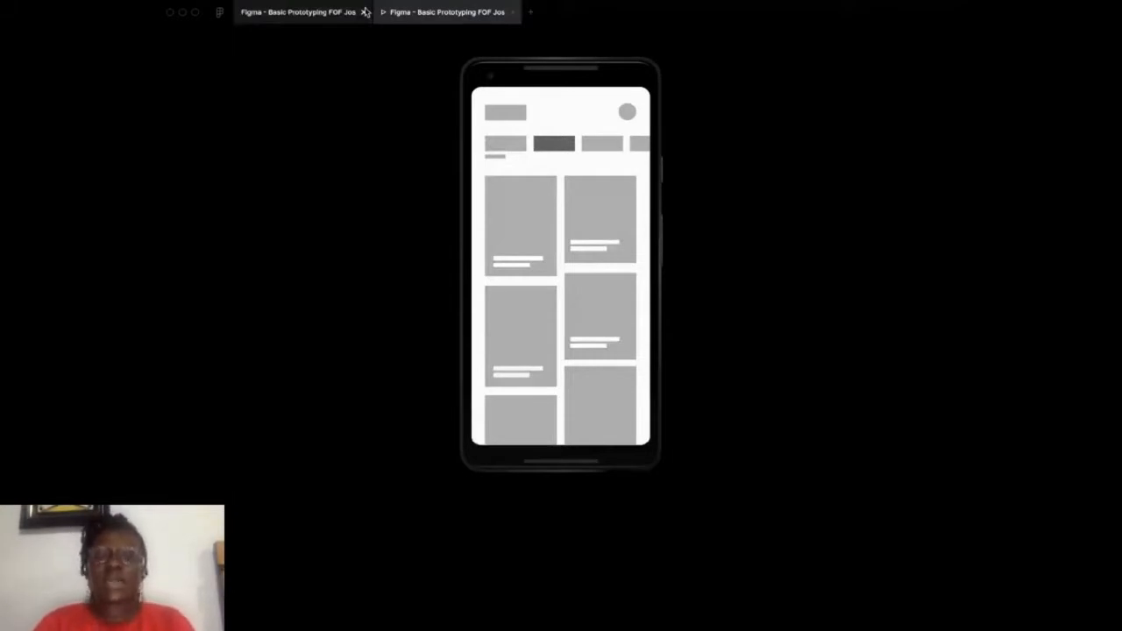
Return to the design file and show the prototype connections of the #2 Expandables frame.
left_click(355, 12)
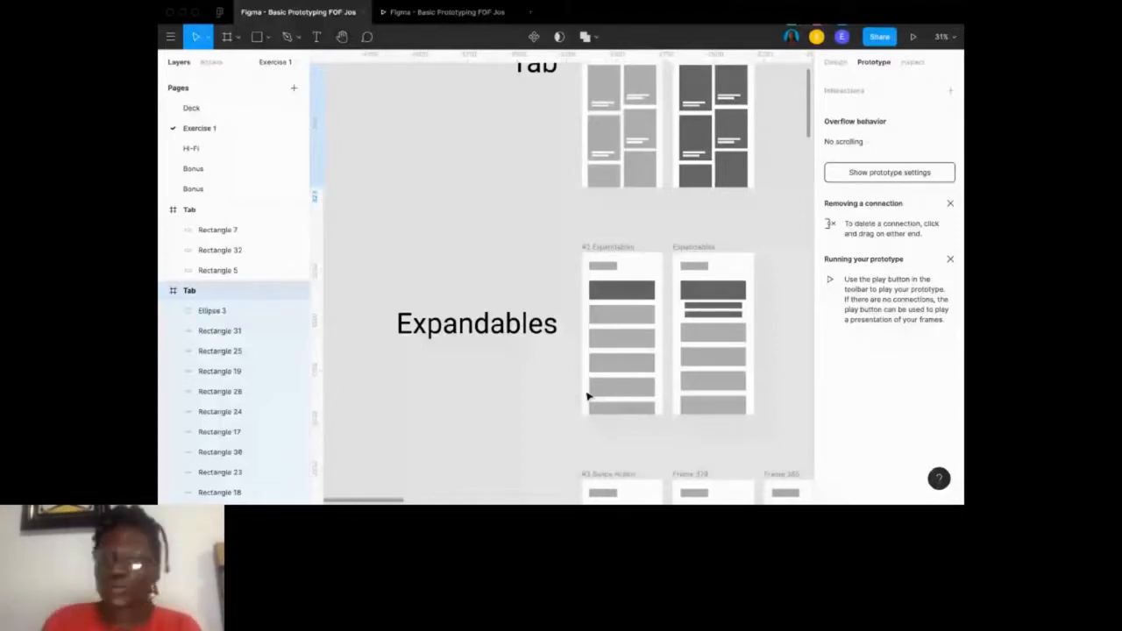
scroll(588, 396, "up", 2)
left_click(550, 239)
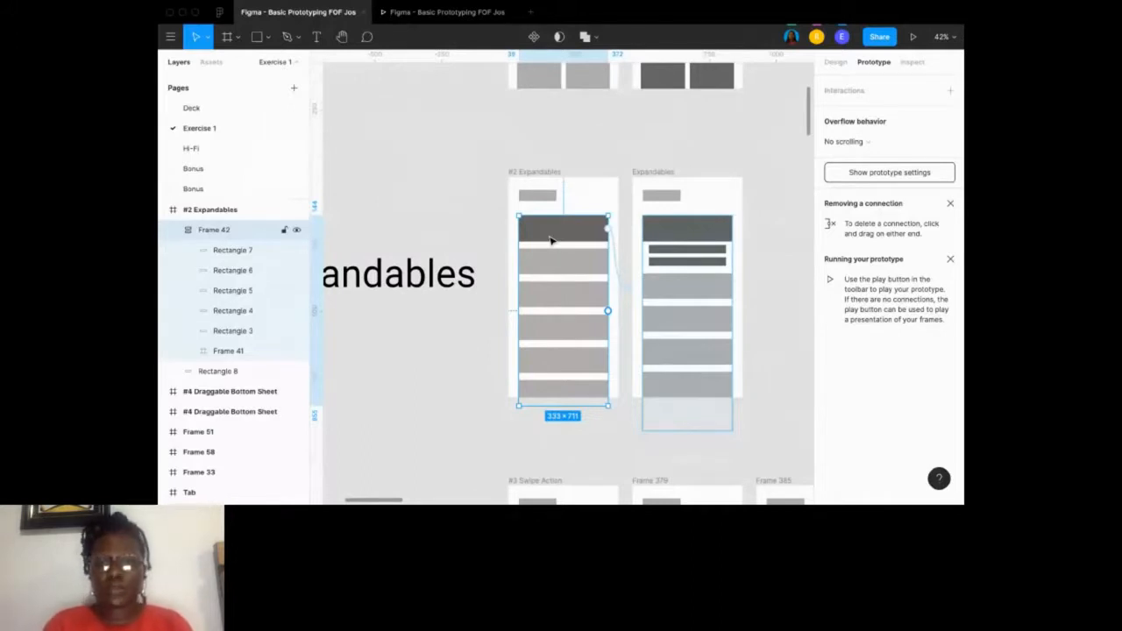
left_click(551, 239)
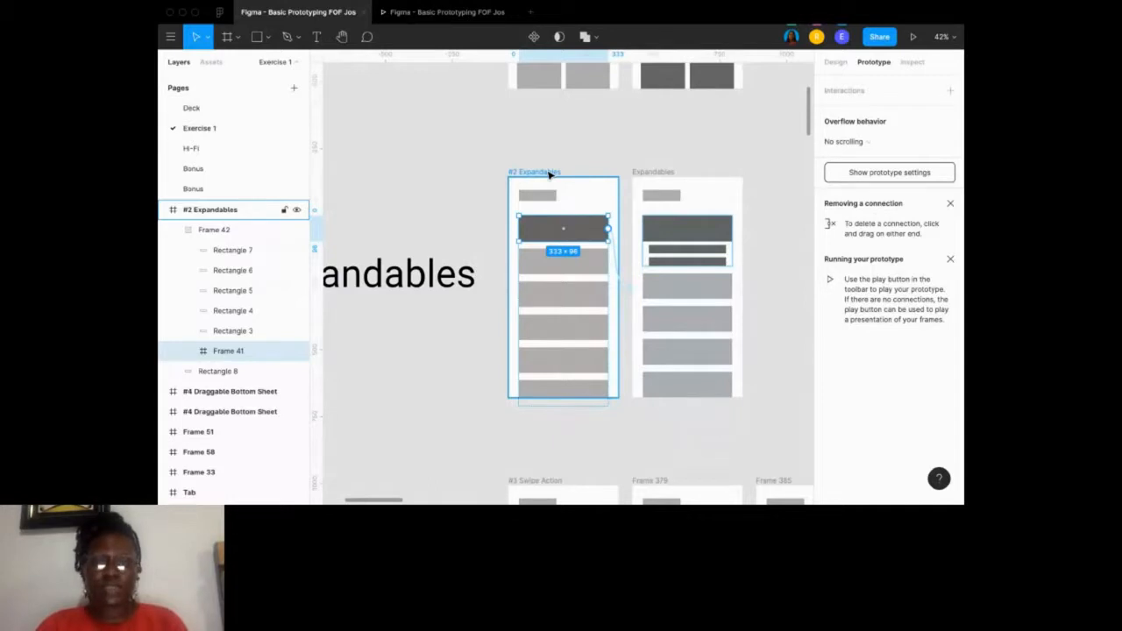
left_click(550, 174)
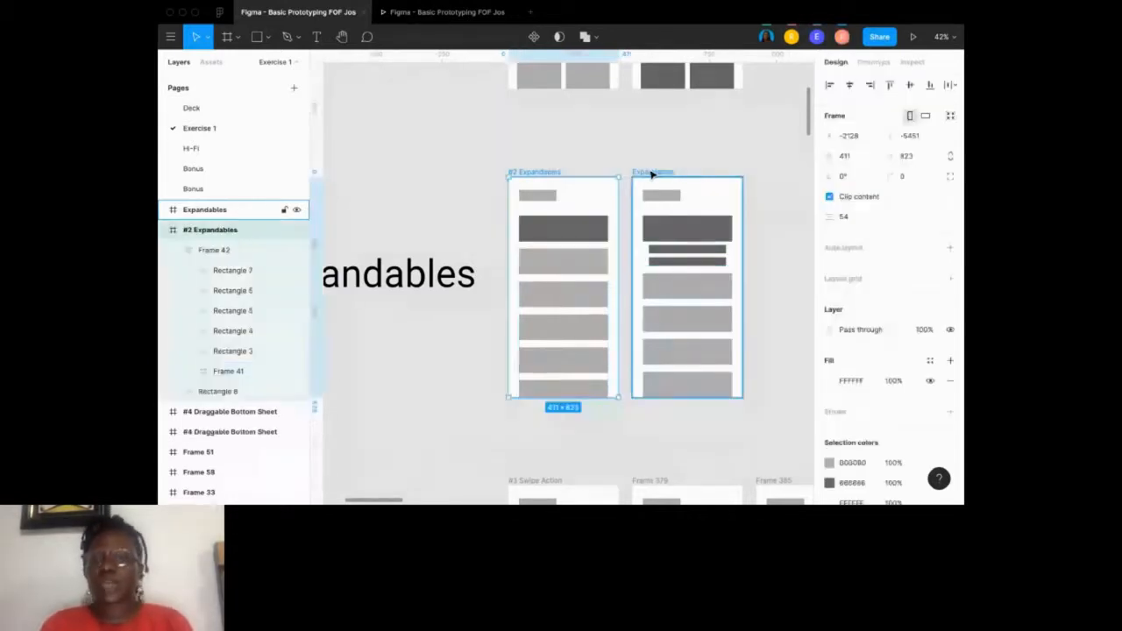
left_click(869, 64)
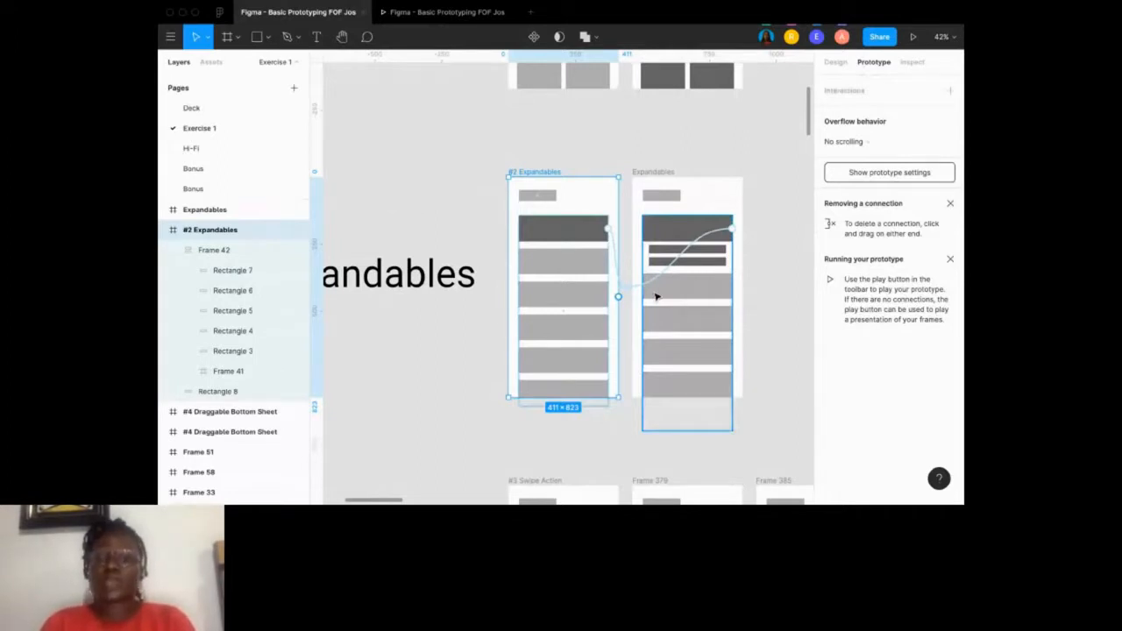
Connect the dark header row in #2 Expandables to the Expandables frame with an on-tap Swap overlay interaction using Smart animate.
scroll(614, 302, "up", 5)
left_click(548, 175)
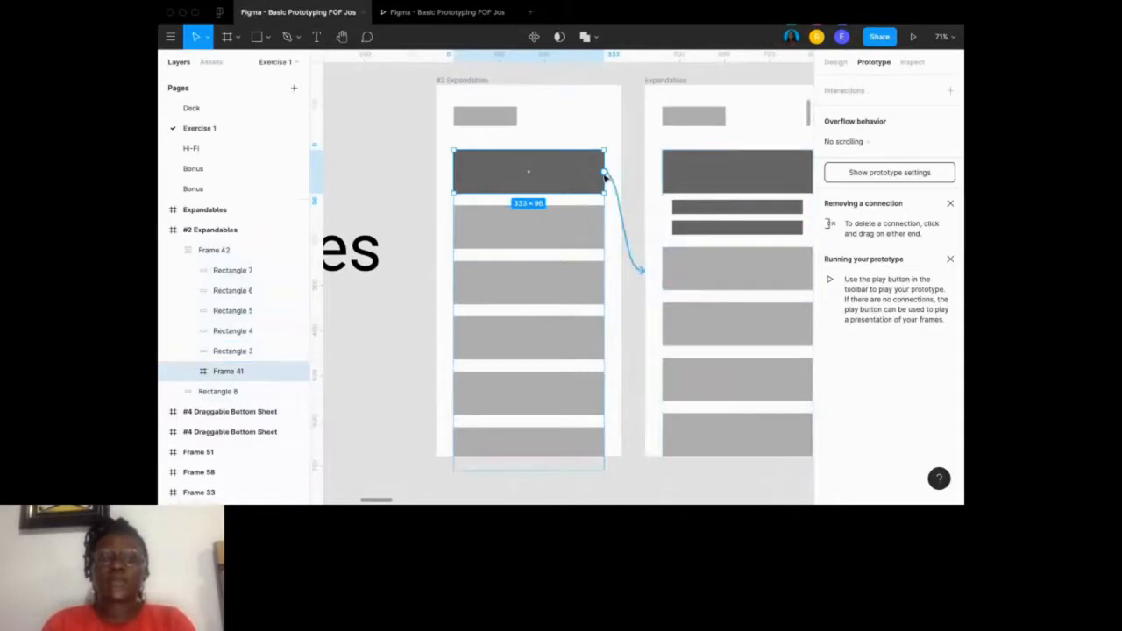
left_click_drag(642, 270, 659, 200)
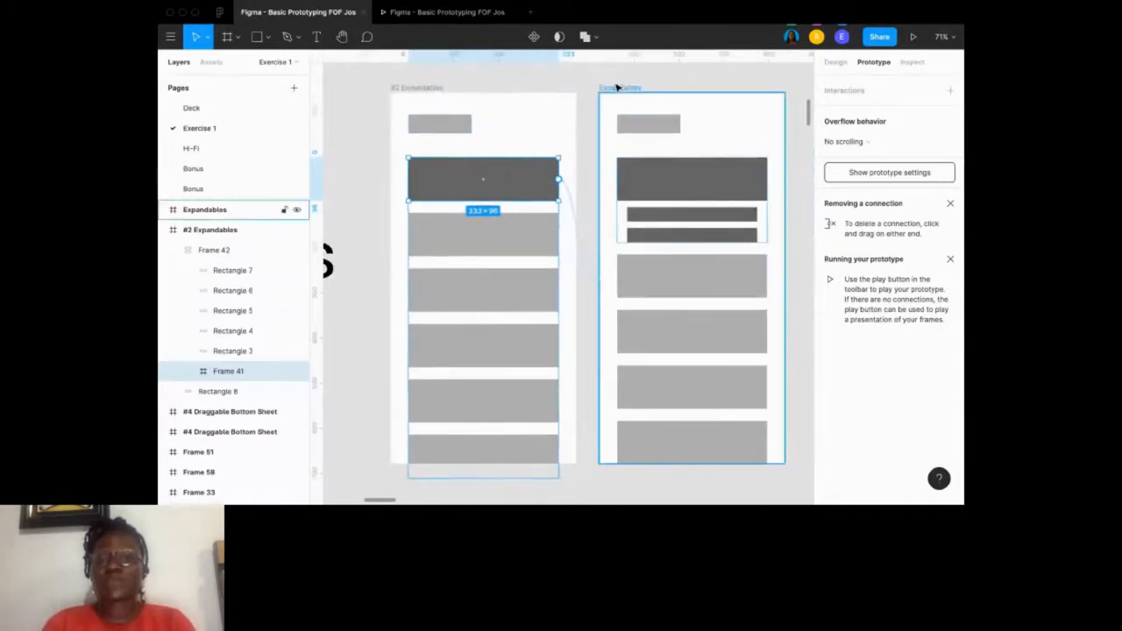
left_click_drag(558, 179, 596, 277)
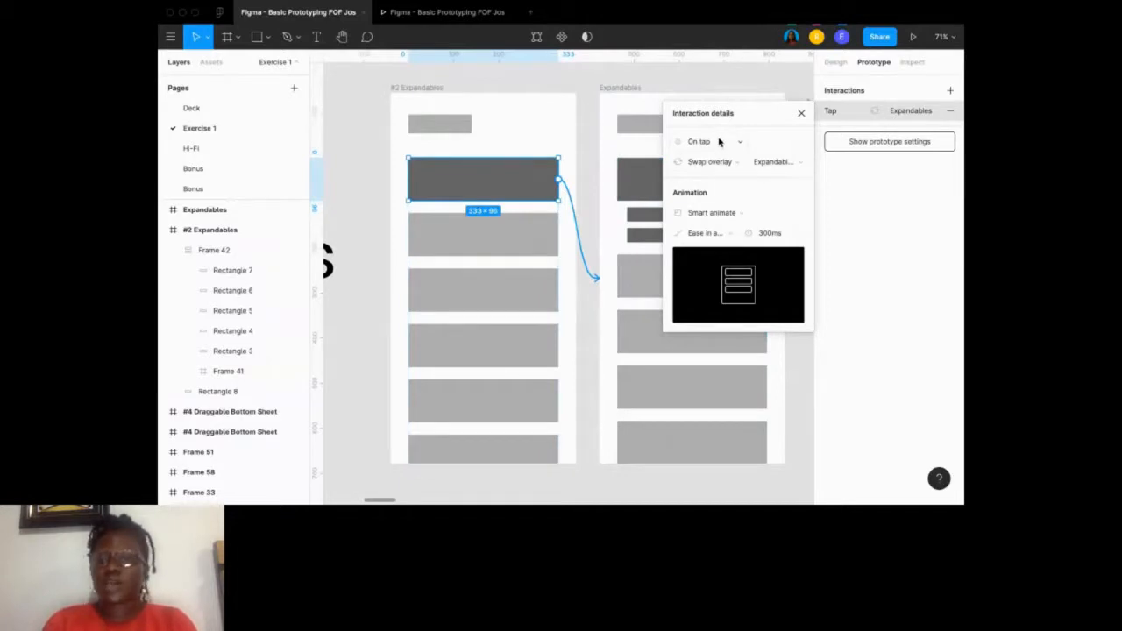
left_click(735, 162)
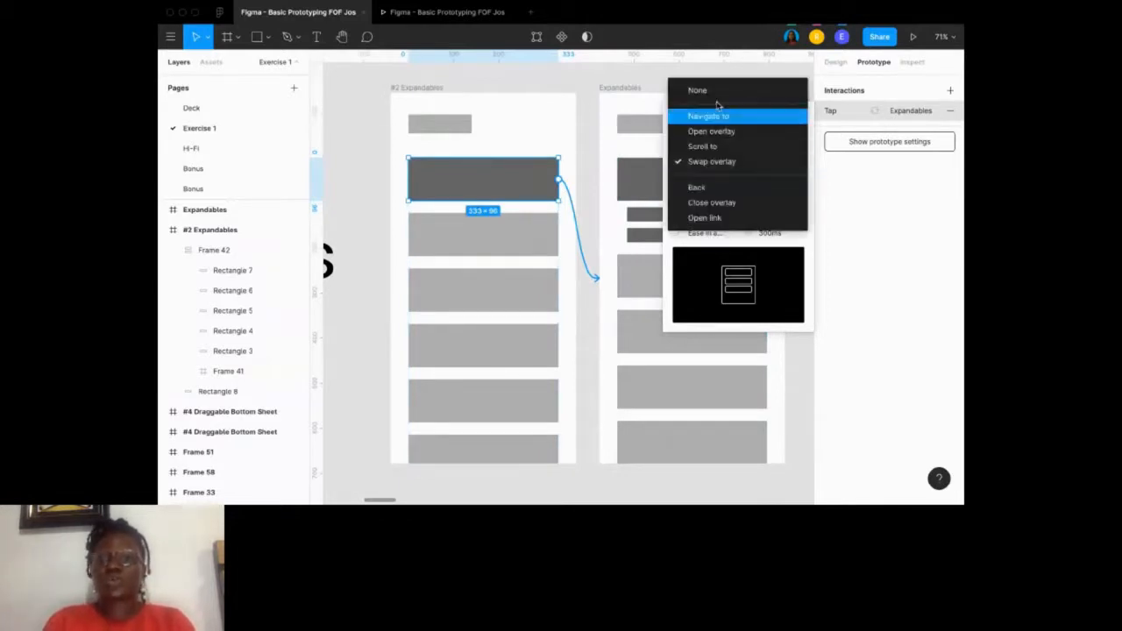
left_click(722, 164)
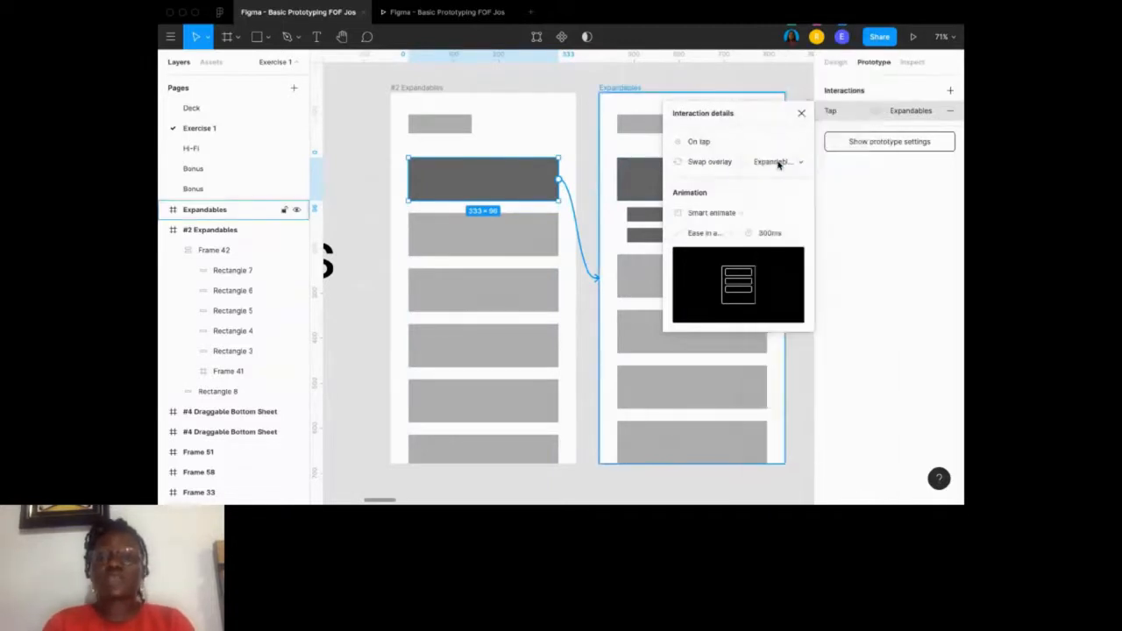
left_click(765, 98)
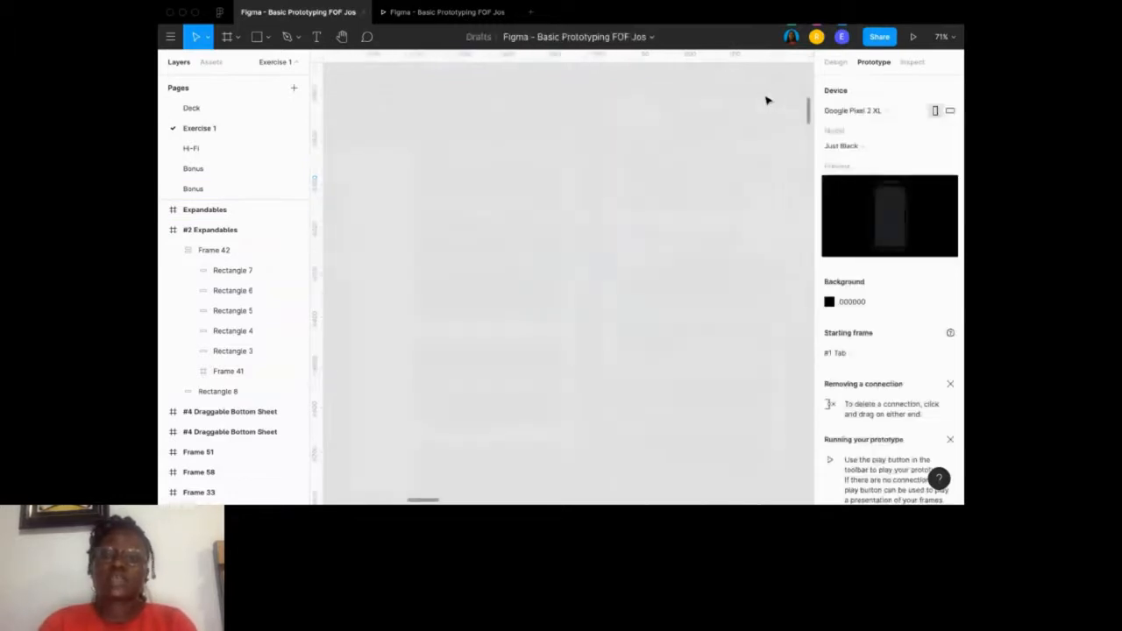
Connect the first row rectangle in Frame 39 to Frame 40 as a prototype interaction.
scroll(765, 99, "right", 5)
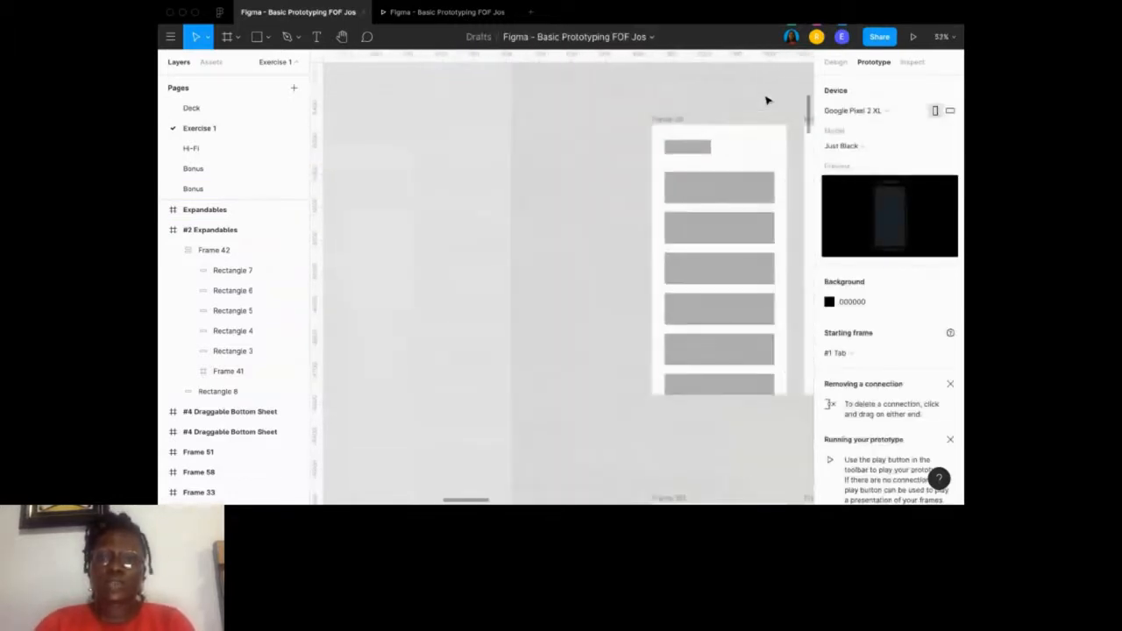
left_click(499, 191)
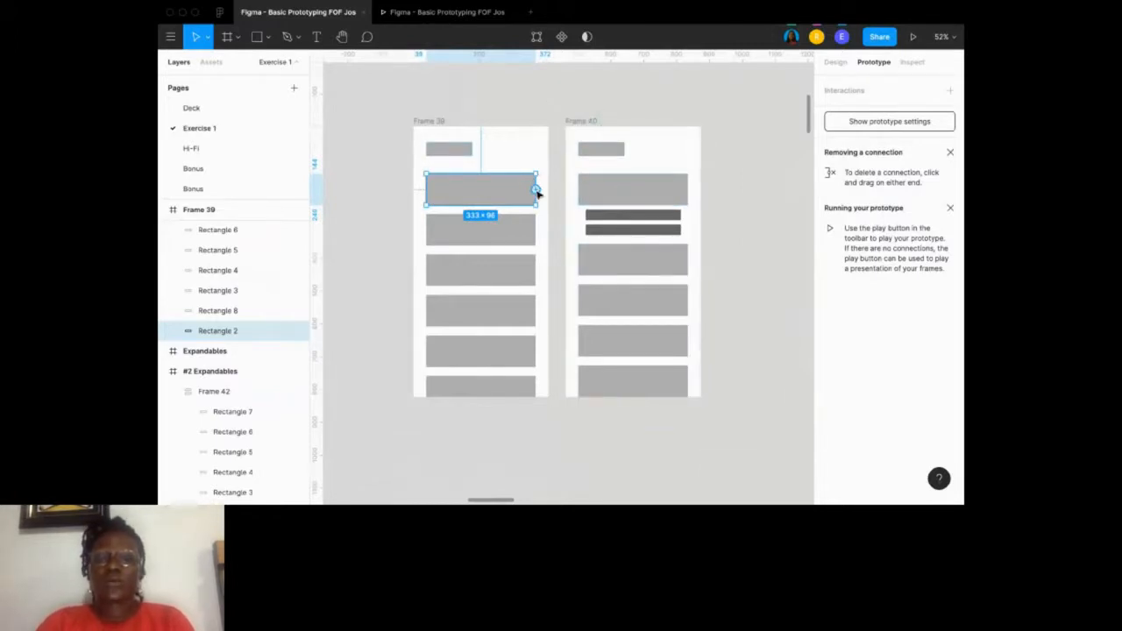
left_click_drag(537, 191, 605, 214)
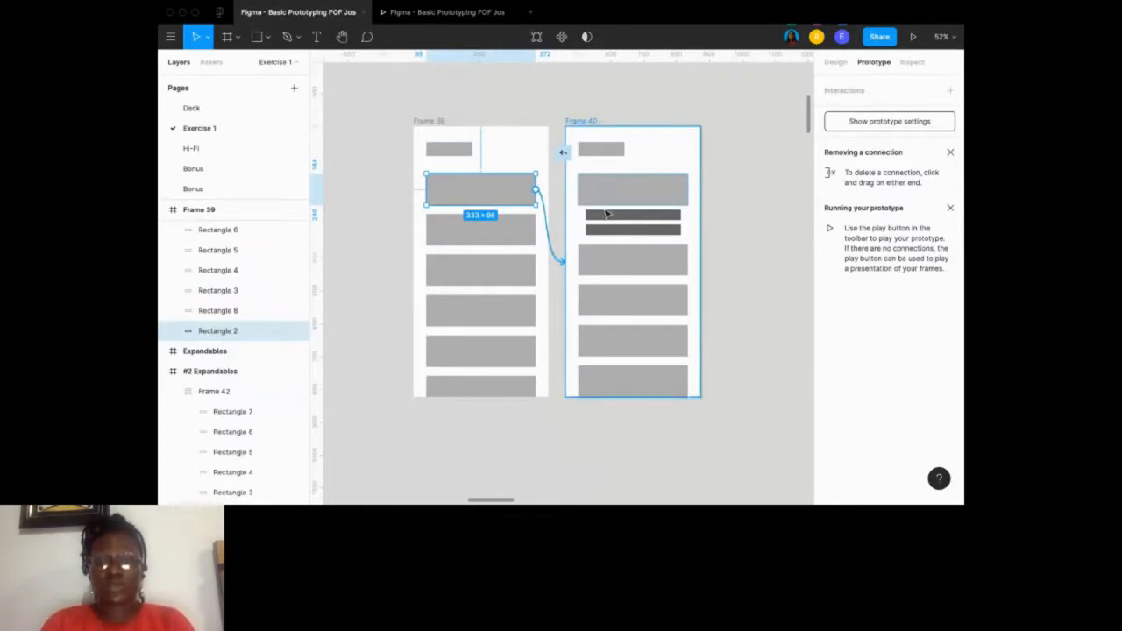
left_click_drag(605, 214, 606, 215)
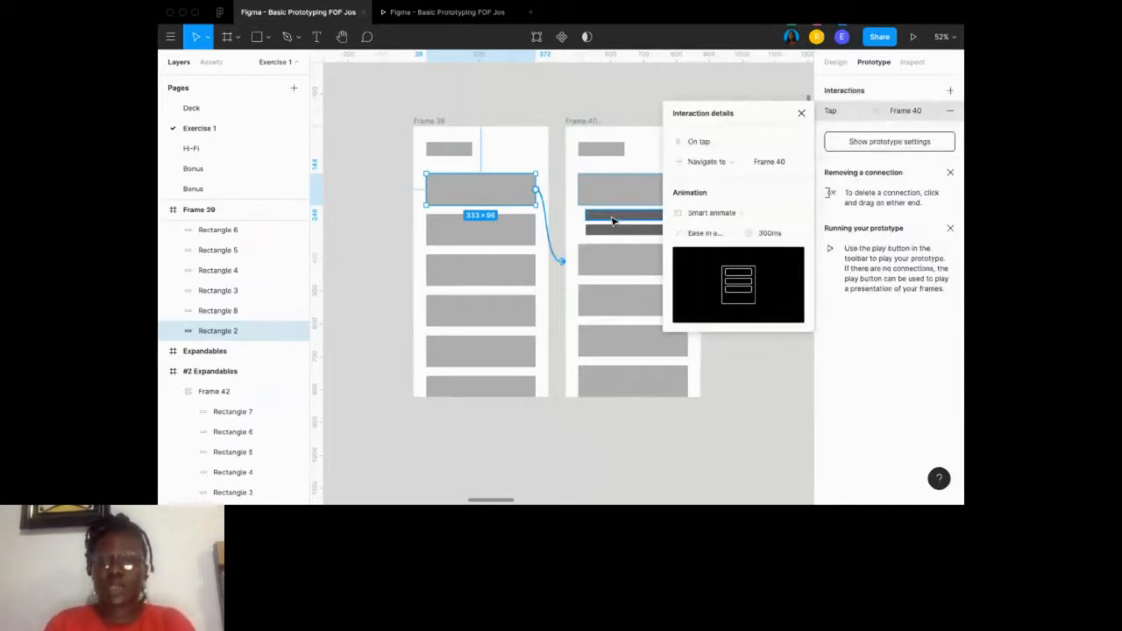
Review the Frame 40 connection's trigger and action options, keeping On tap and Navigate to.
left_click(701, 142)
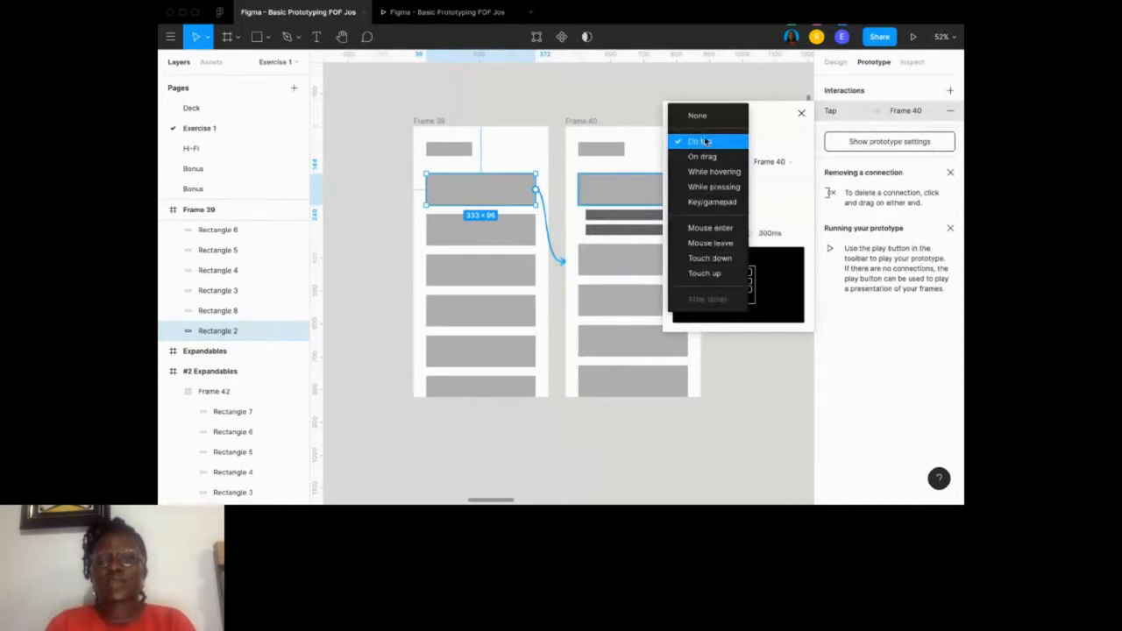
left_click(705, 142)
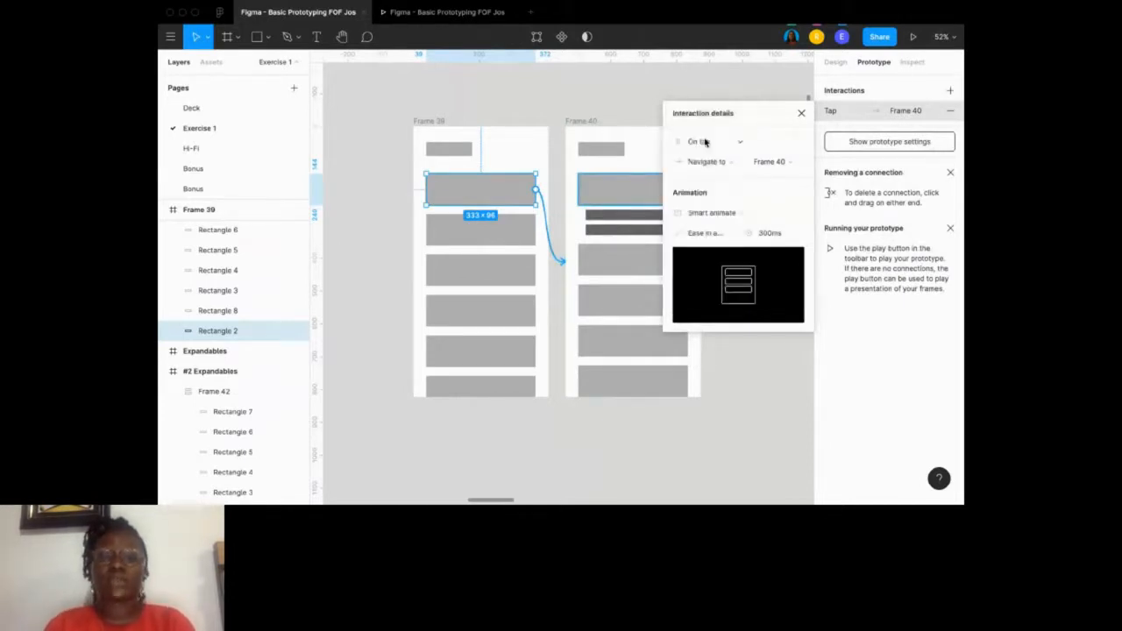
left_click(694, 143)
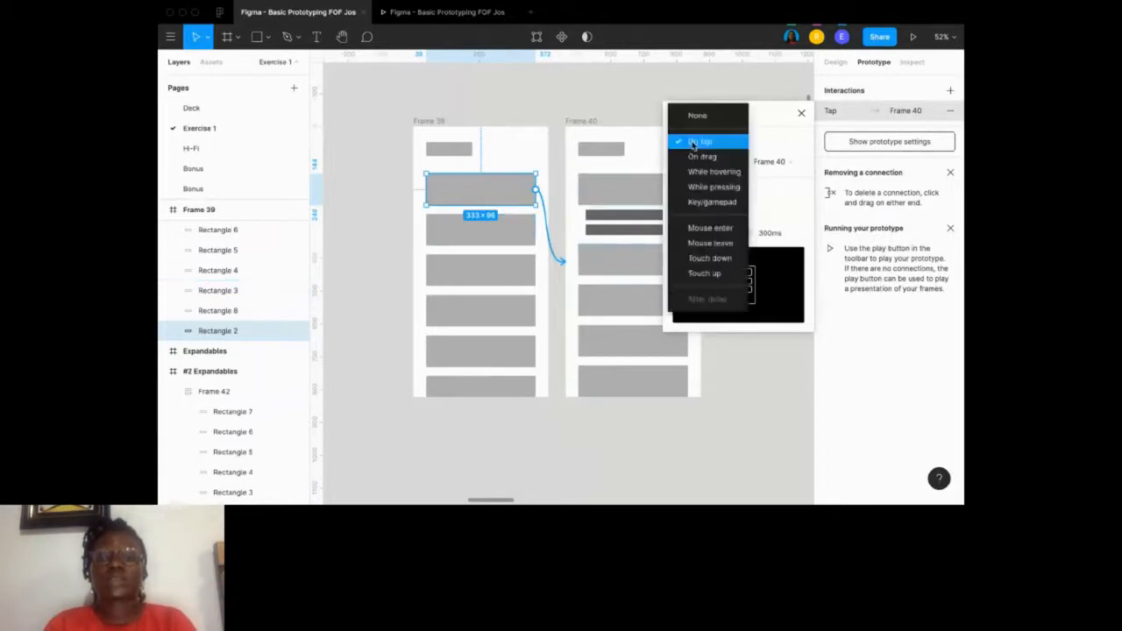
left_click(693, 143)
left_click(718, 163)
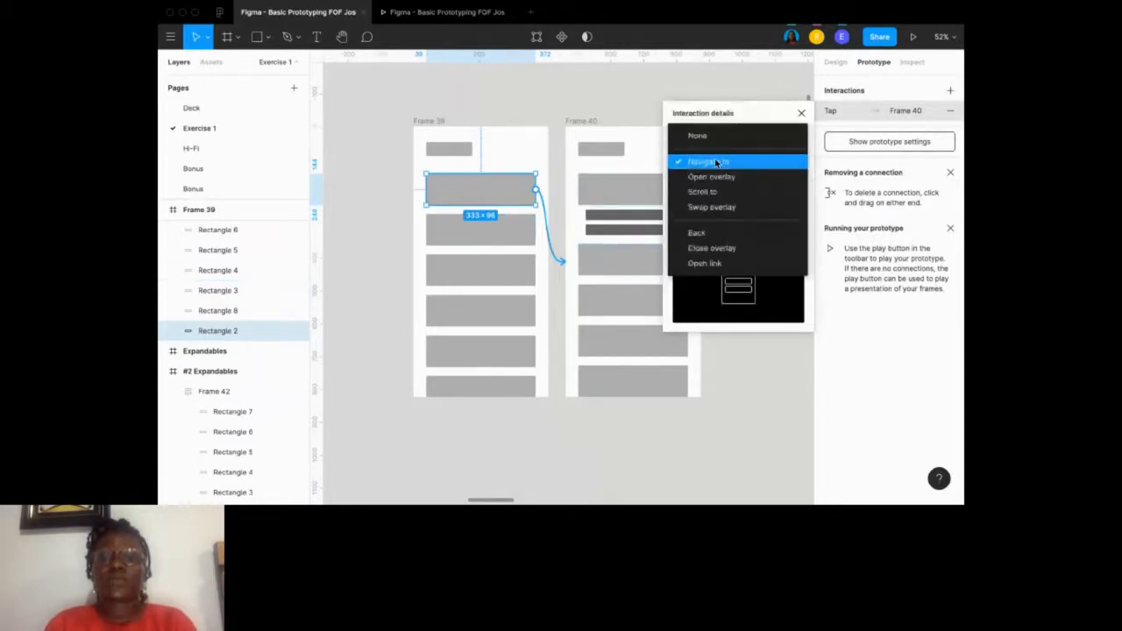
left_click(717, 162)
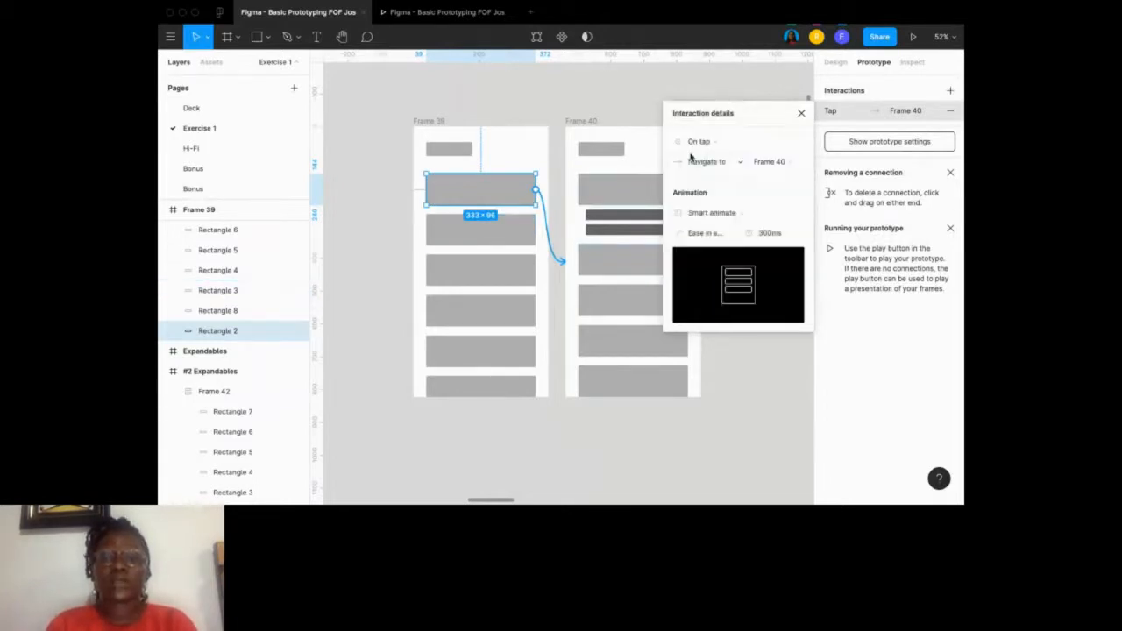
Set the action of Frame 39's connection to Frame 40 to Swap overlay.
left_click(693, 160)
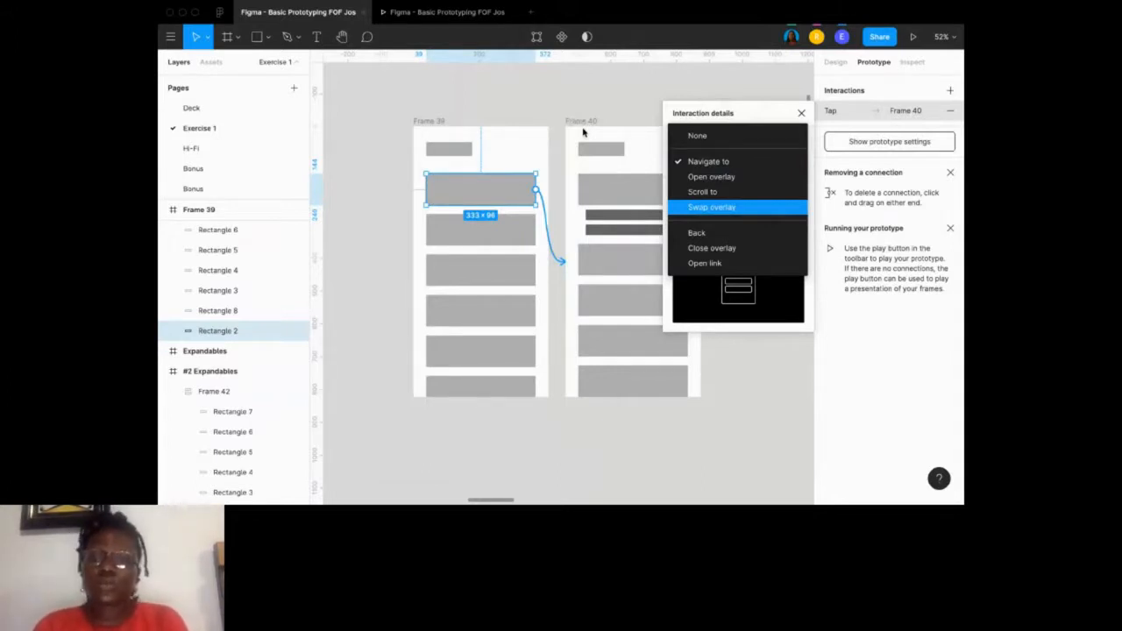
left_click(711, 207)
left_click(714, 161)
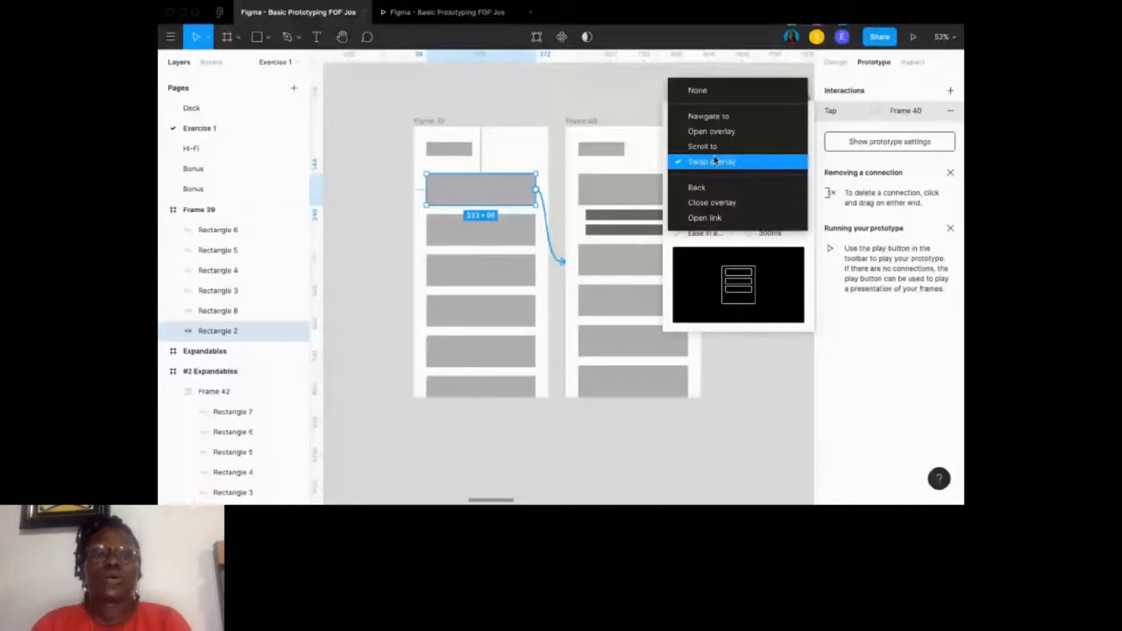
left_click(714, 161)
Return to the Tab and Expandables examples and switch to the running prototype preview to view the expandable rows.
scroll(526, 202, "down", 5)
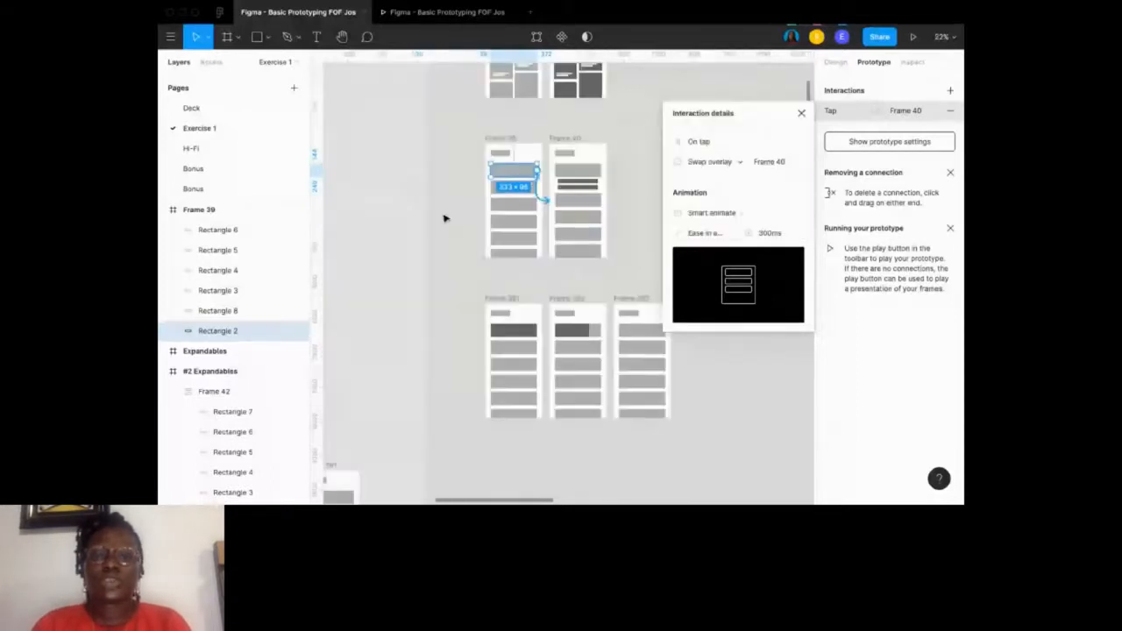
scroll(444, 219, "down", 4)
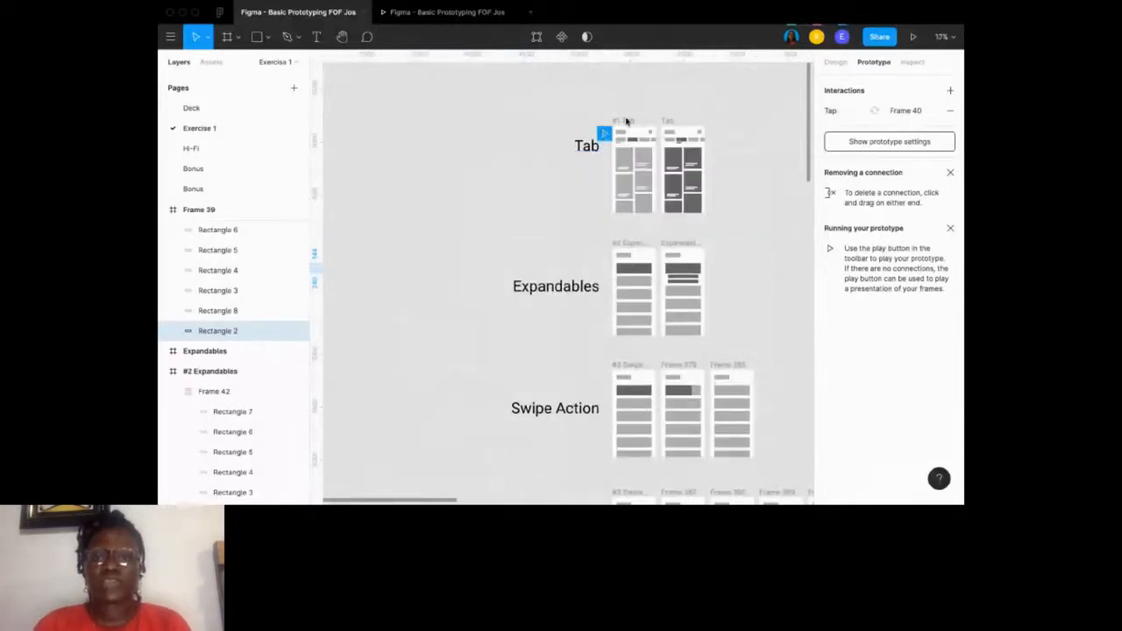
scroll(604, 133, "up", 3)
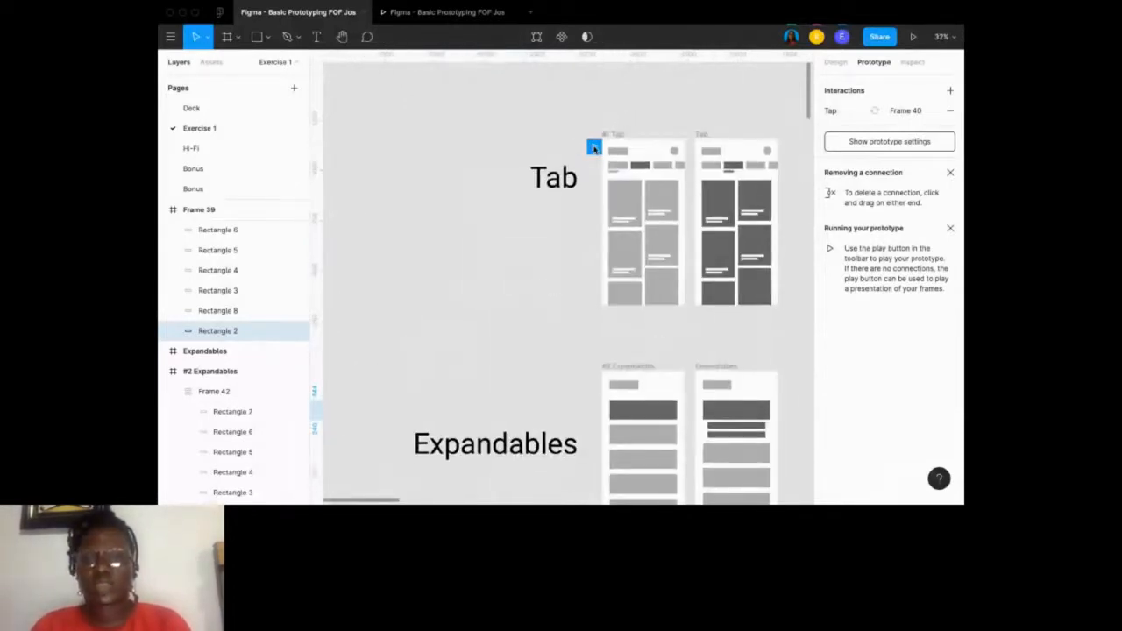
scroll(595, 149, "up", 2)
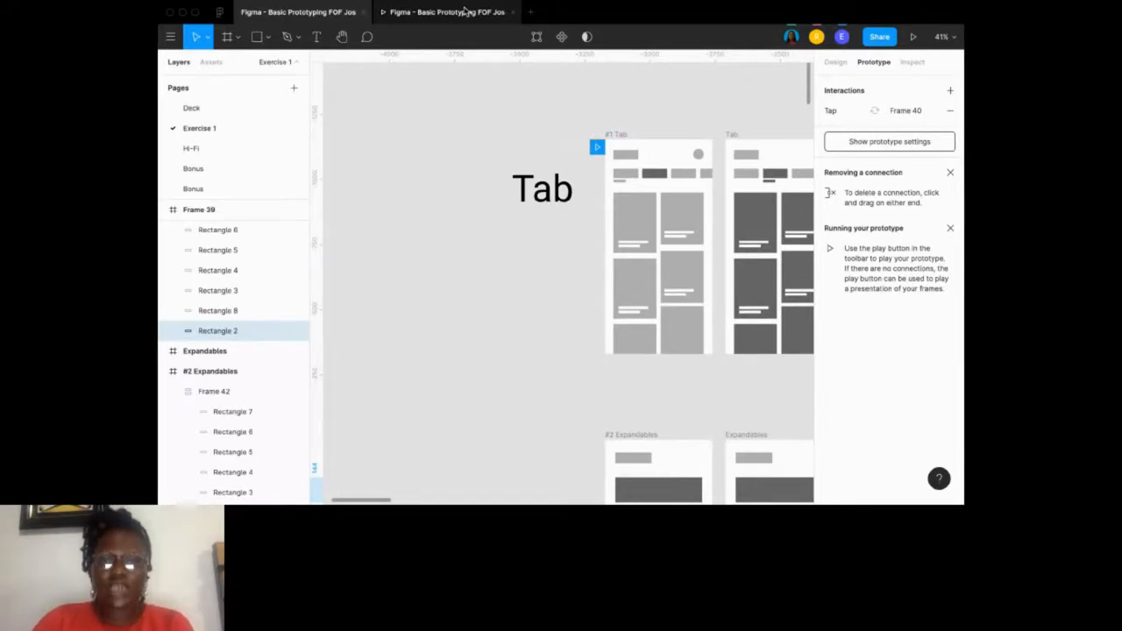
scroll(546, 406, "down", 2)
scroll(546, 406, "right", 2)
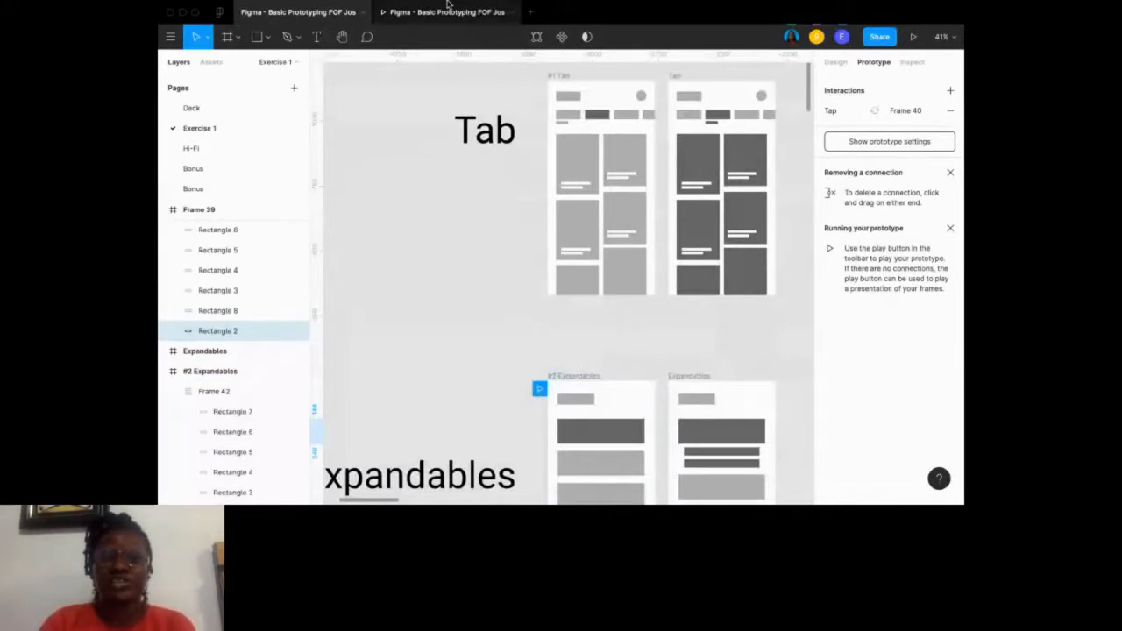
left_click(447, 5)
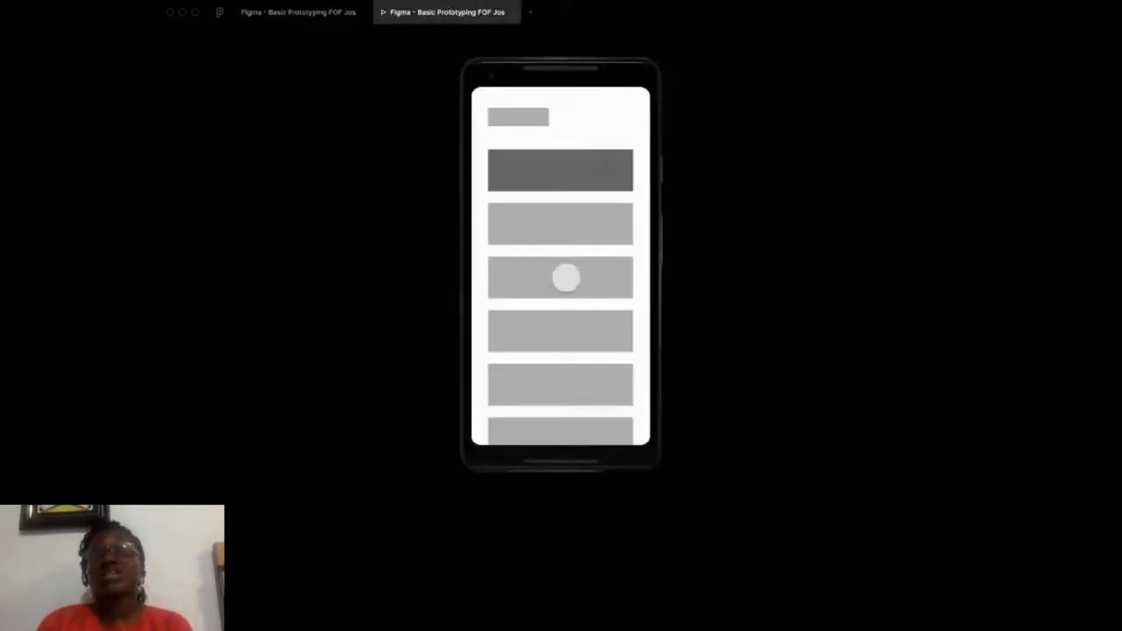
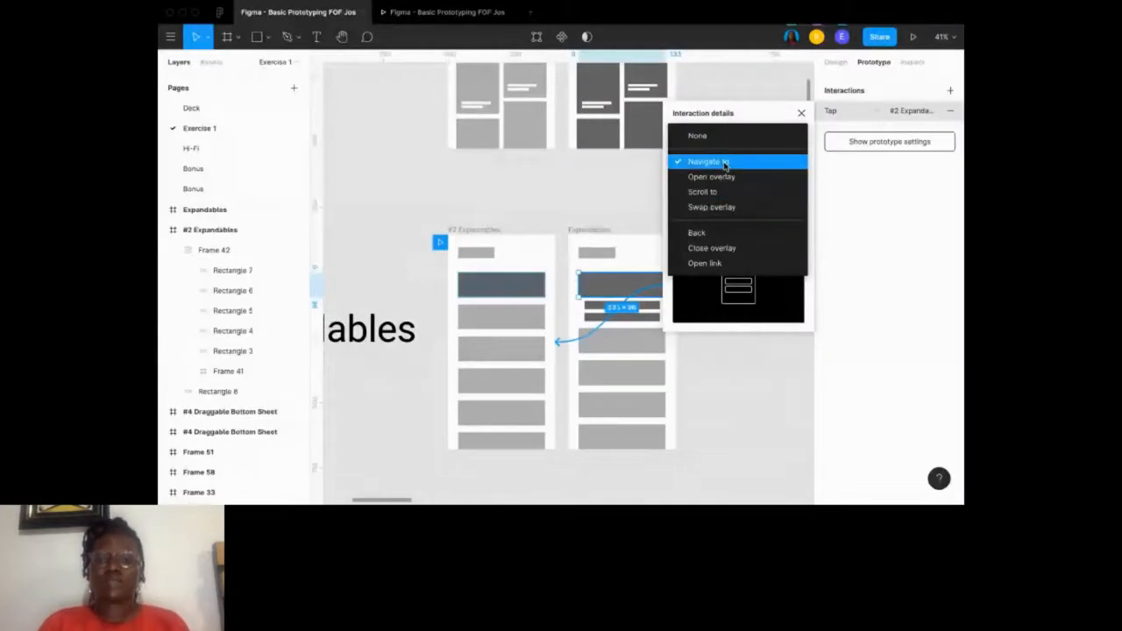
Review the action options of the Expandables header's connection back to #2 Expandables, keep Navigate to, and close the interaction details.
left_click(725, 163)
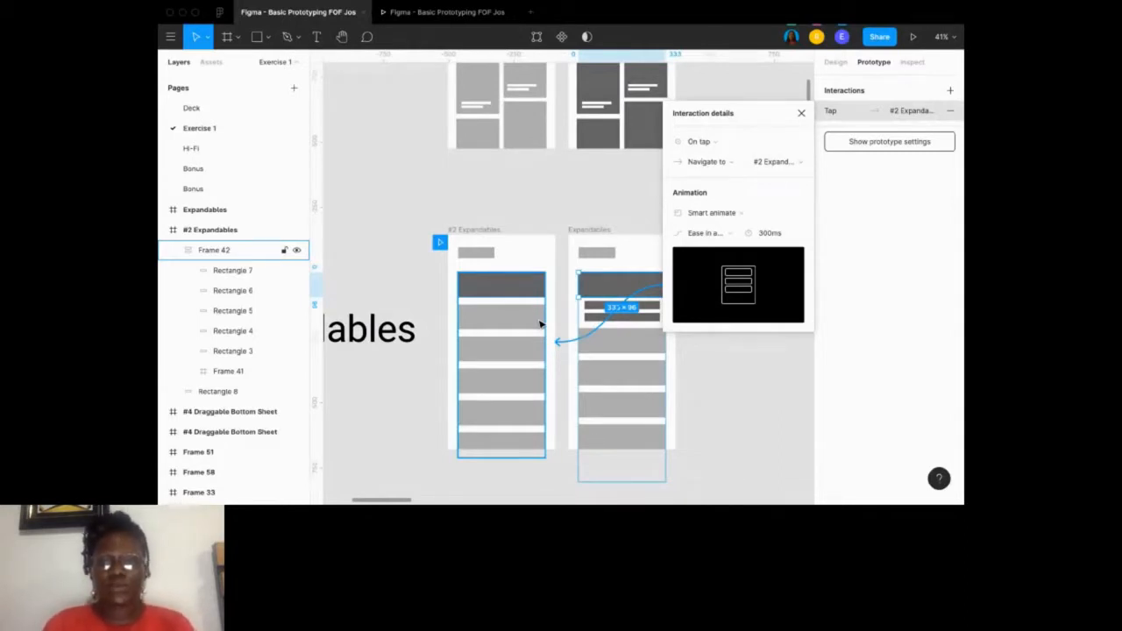
left_click(541, 324)
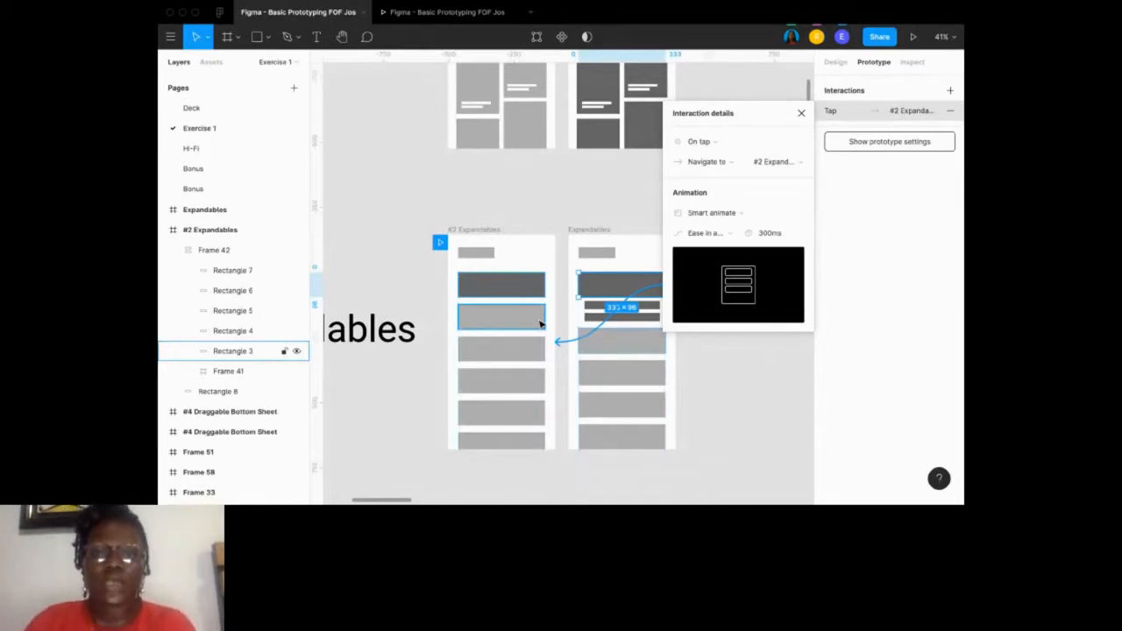
scroll(541, 325, "right", 5)
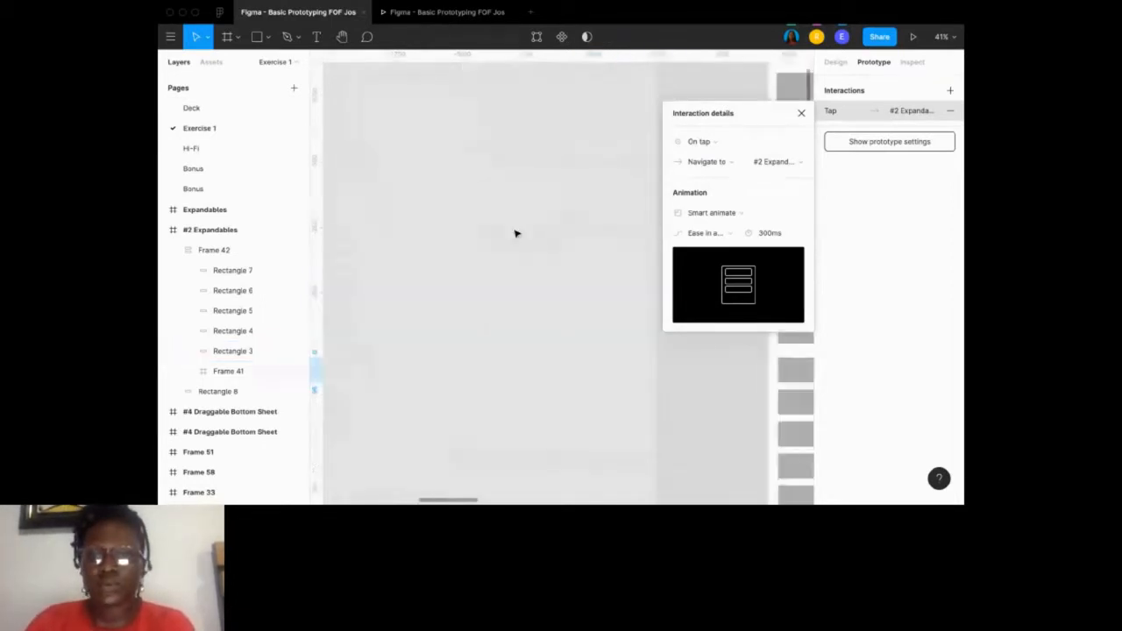
left_click(801, 117)
Change the fill of the first row rectangles in Frame 39 and Frame 40 to 666666.
scroll(621, 241, "right", 4)
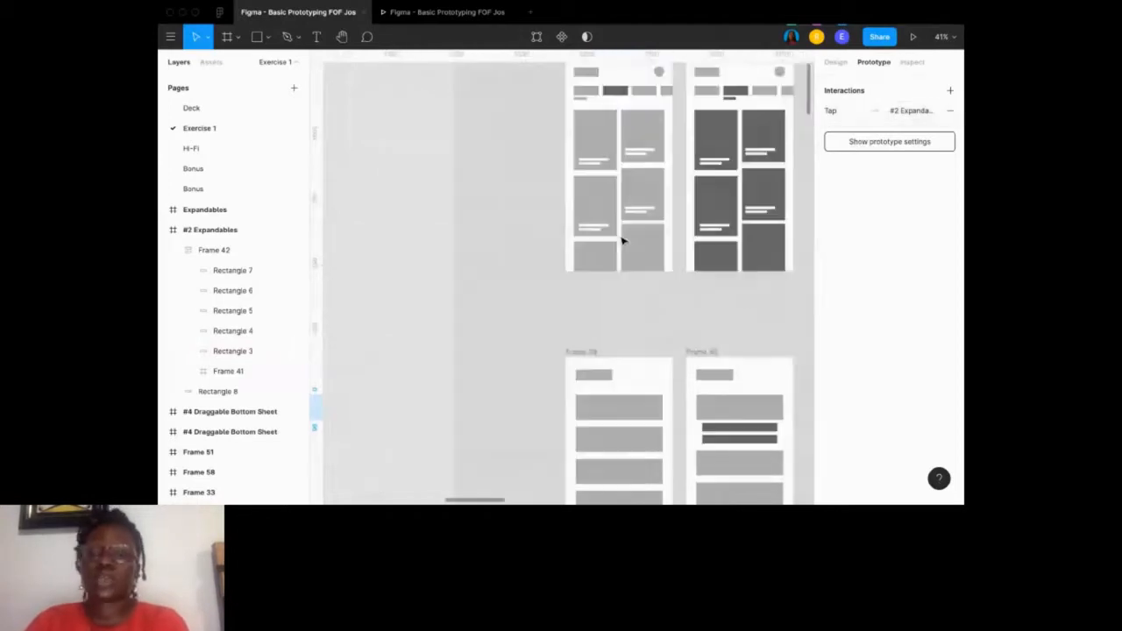
scroll(621, 240, "down", 3)
scroll(622, 240, "right", 2)
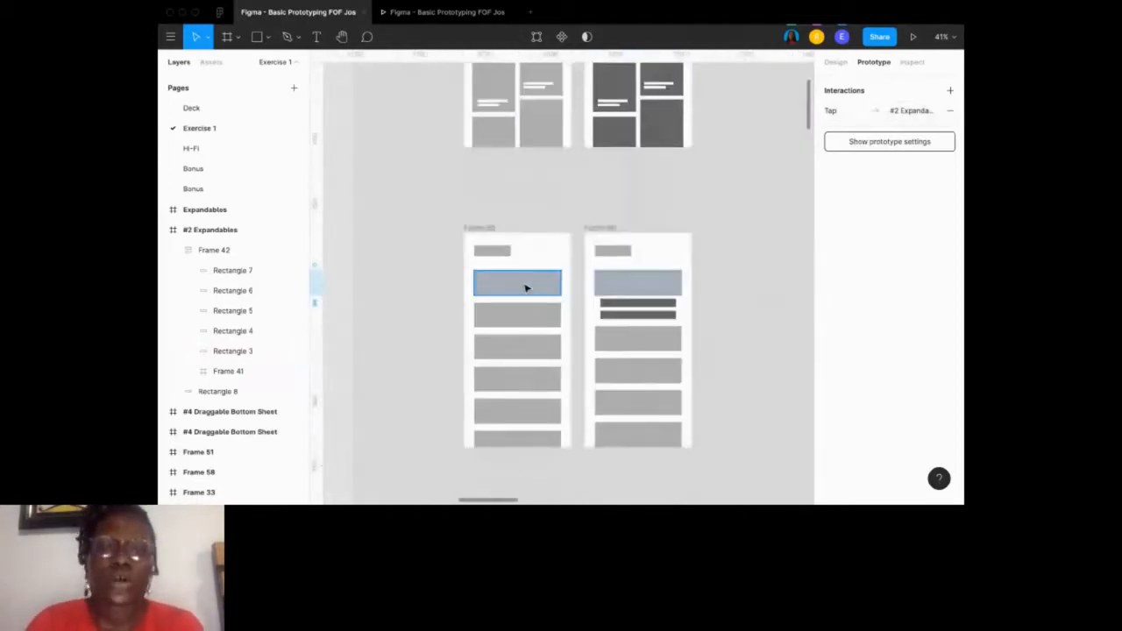
left_click(526, 288)
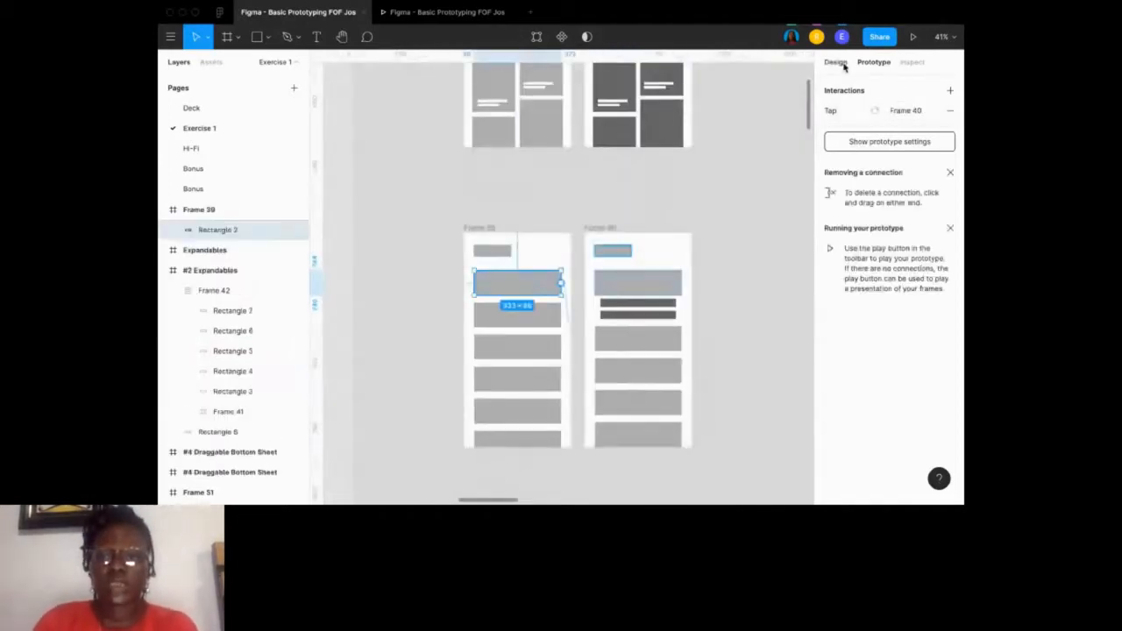
left_click(837, 63)
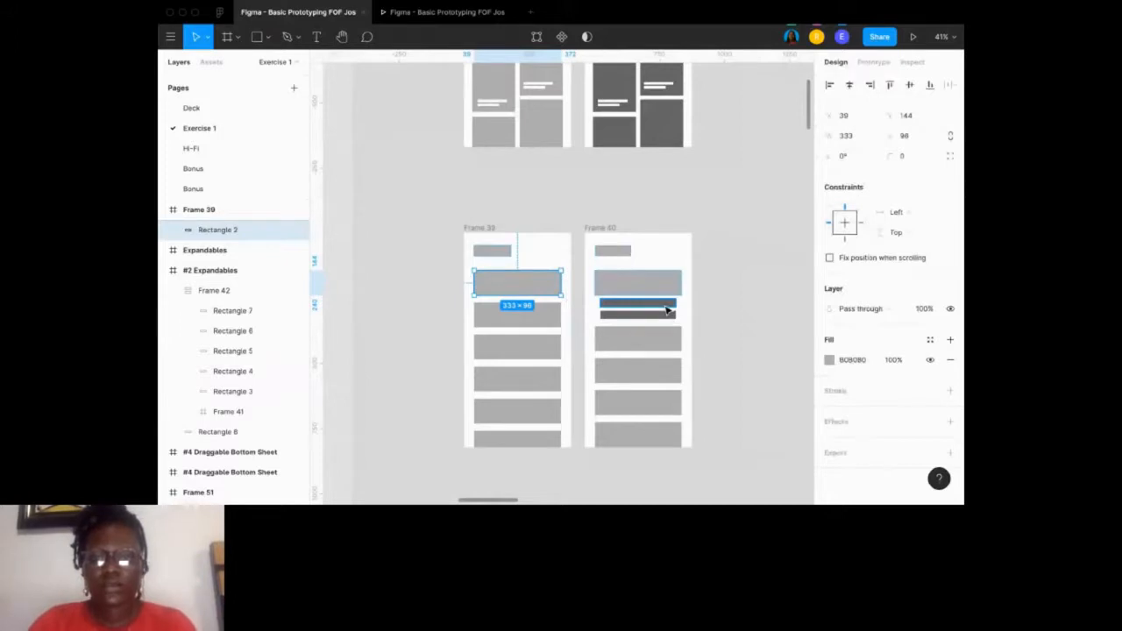
left_click_drag(667, 309, 668, 309)
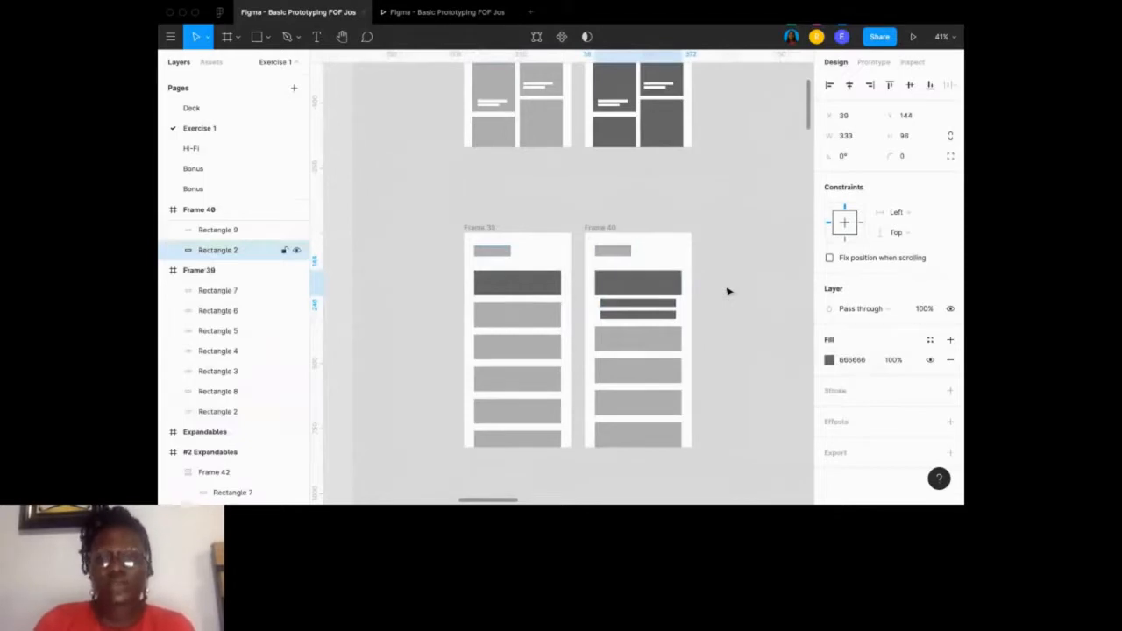
Compare the dark header rectangles of Frame 39 and Frame 40 on the canvas and in the layer list.
scroll(674, 314, "up", 3)
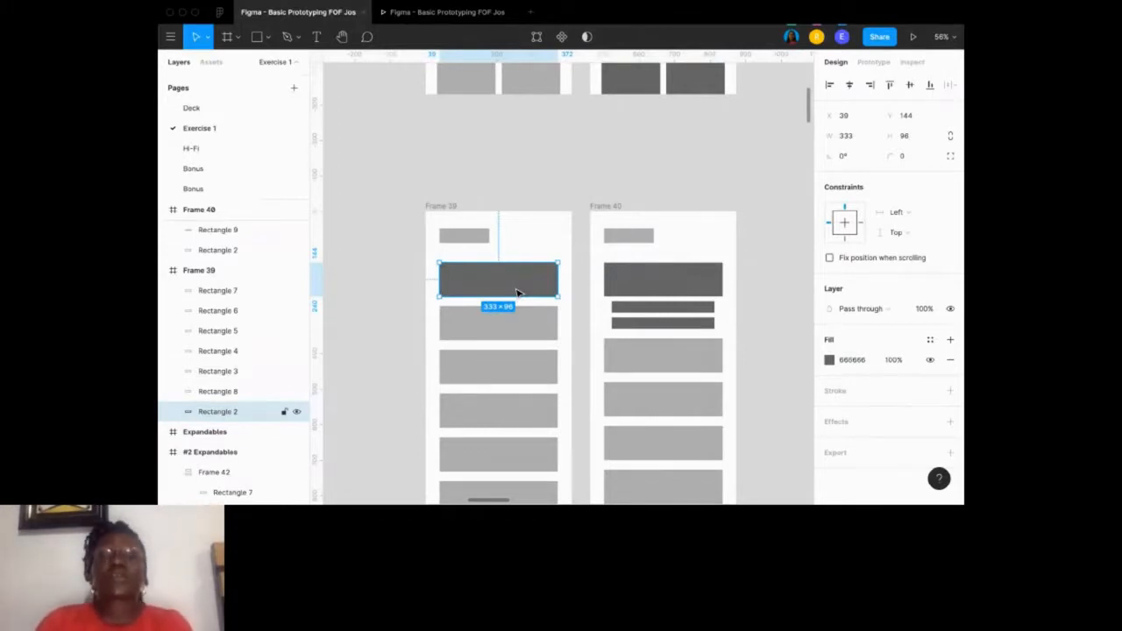
left_click(650, 289, "shift")
scroll(650, 294, "right", 2)
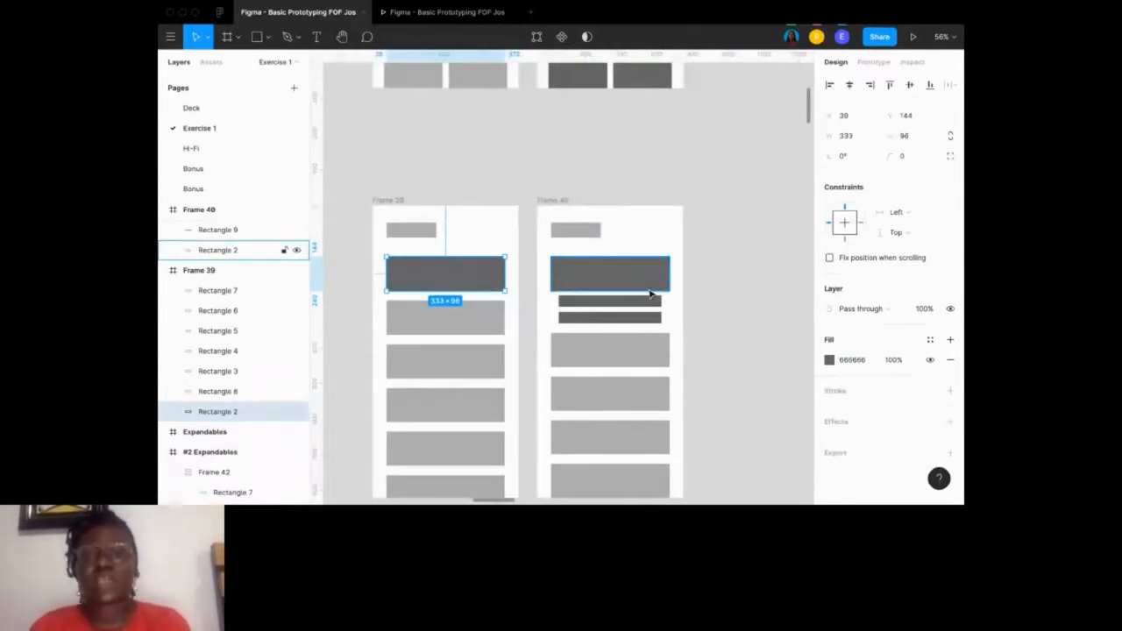
scroll(650, 295, "down", 2)
left_click(615, 287)
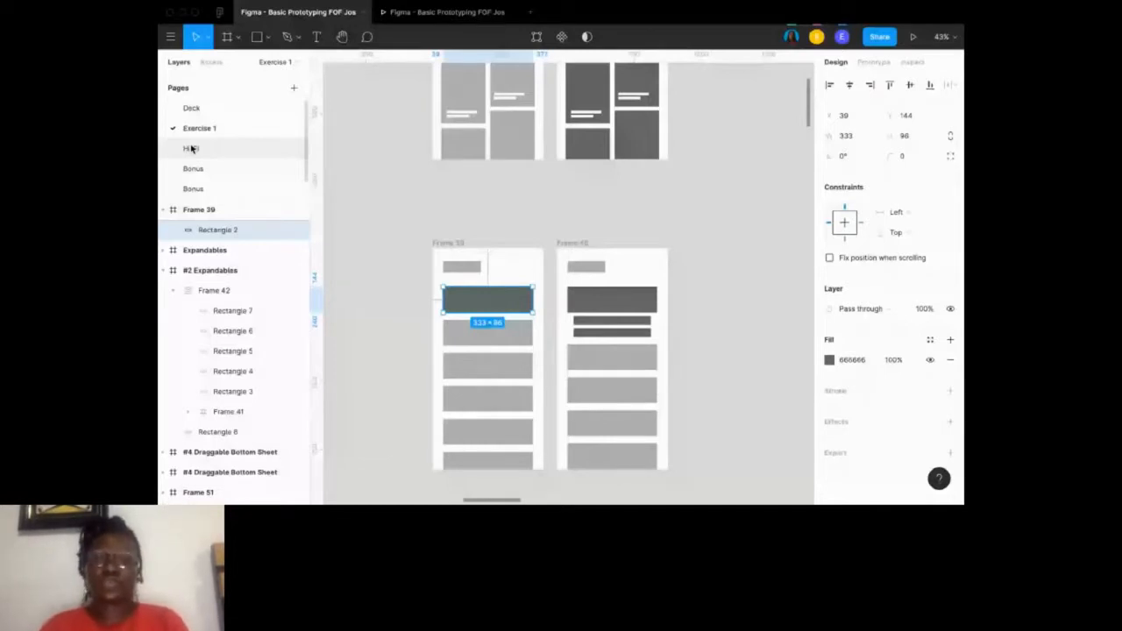
View the Hi-Fi page, return to the Exercise 1 page and find the Swipe Action example.
left_click(191, 148)
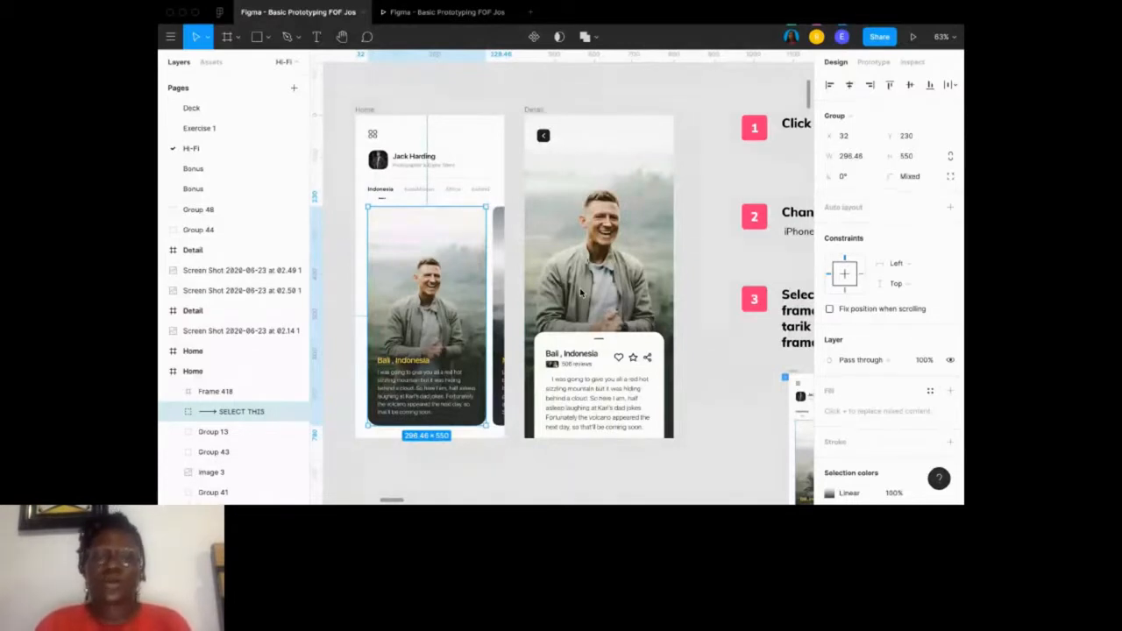
left_click(199, 130)
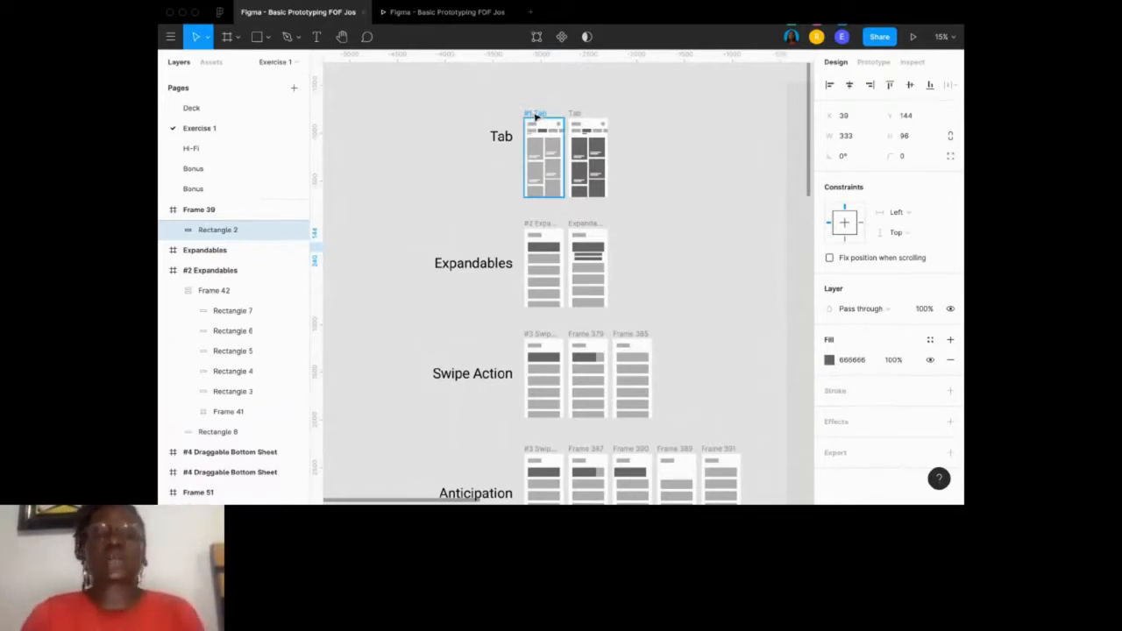
scroll(496, 418, "up", 3)
left_click(494, 373)
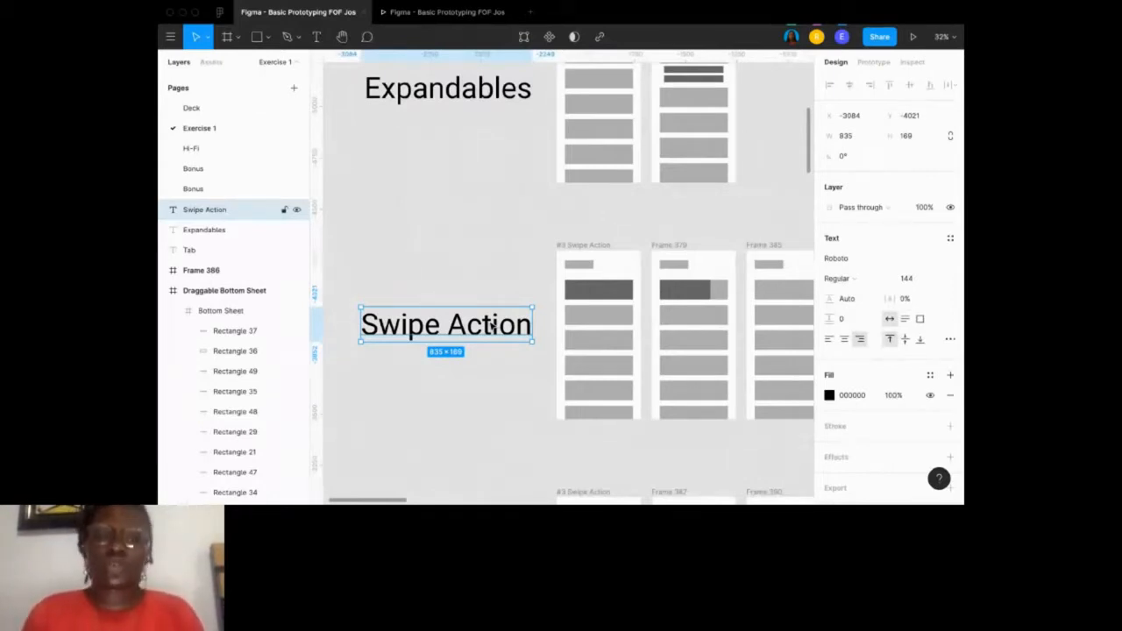
Review the trigger options of the Swipe layer's connection to Frame 379 in #3 Swipe Action, keeping On drag.
left_click(645, 282)
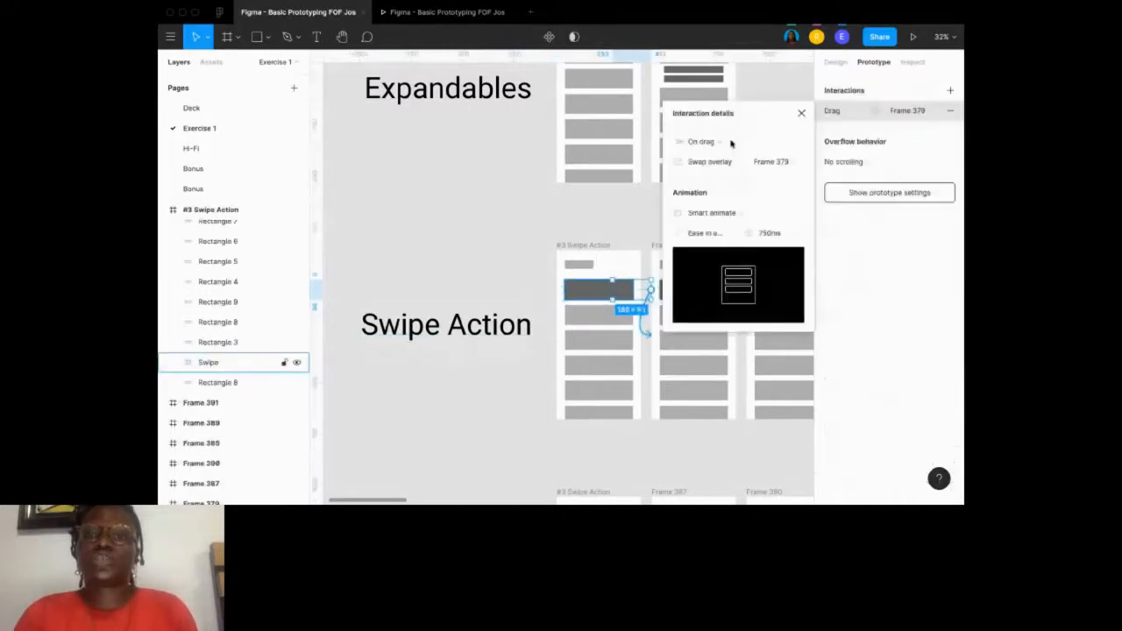
left_click(708, 142)
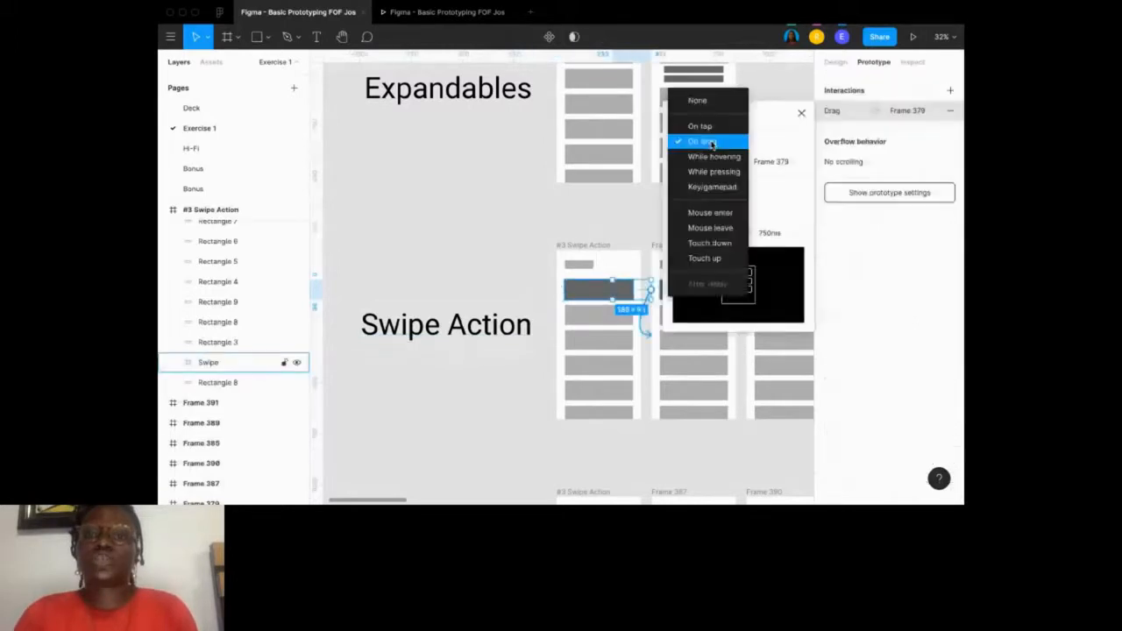
left_click(708, 143)
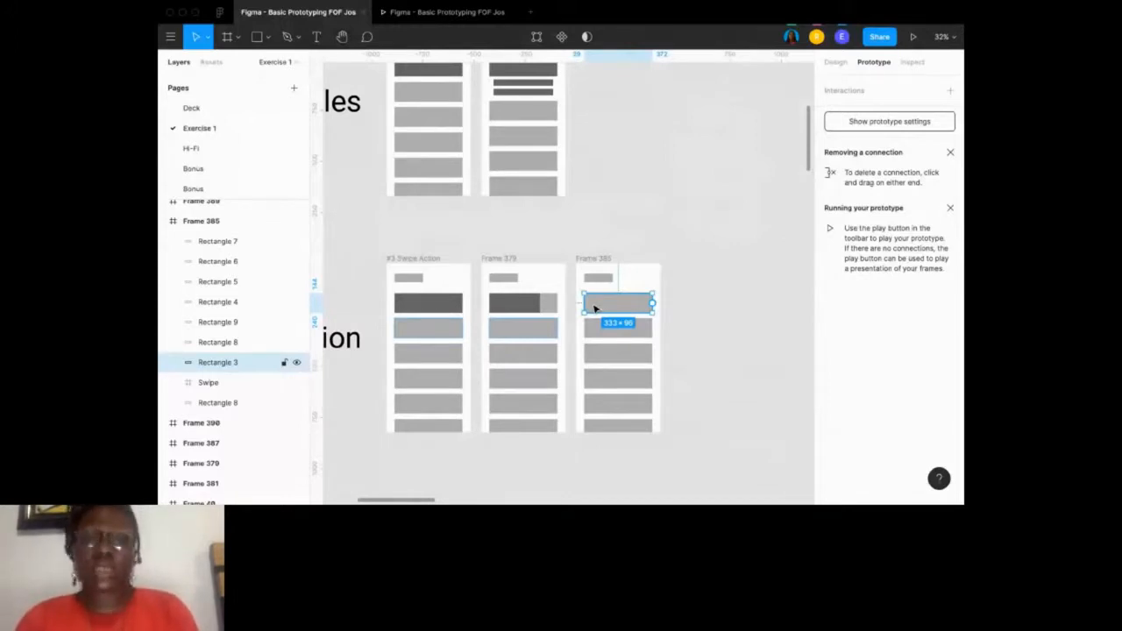
Survey the Anticipation, Draggable bottom sheet and Delay & Enterance examples and the practice frames beside them.
scroll(594, 309, "down", 3)
left_click(489, 253)
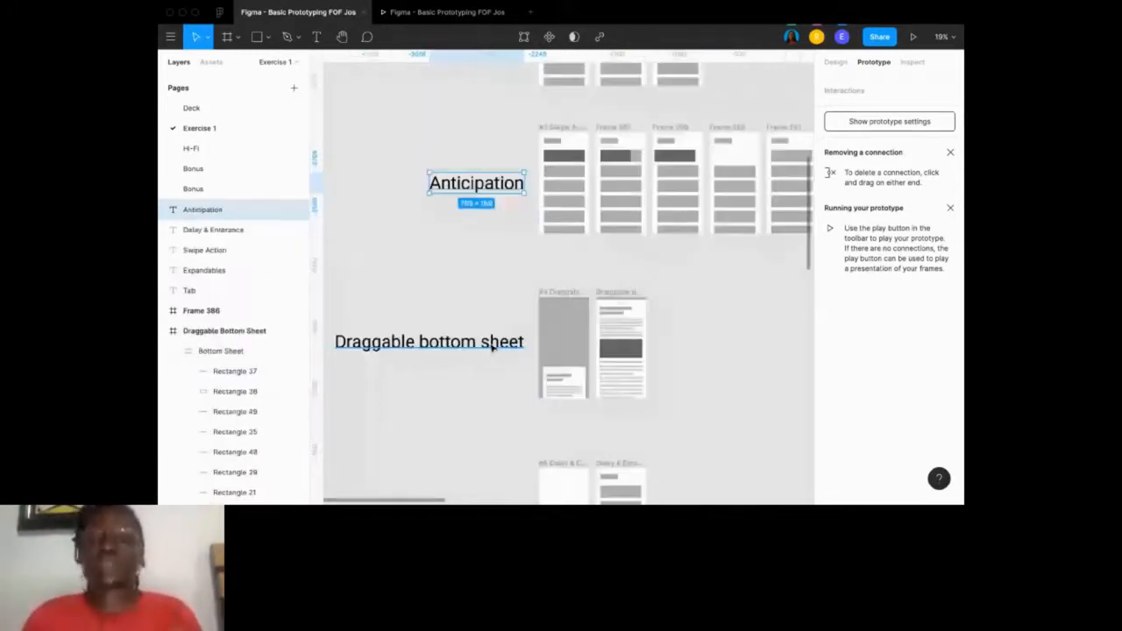
scroll(492, 347, "down", 2)
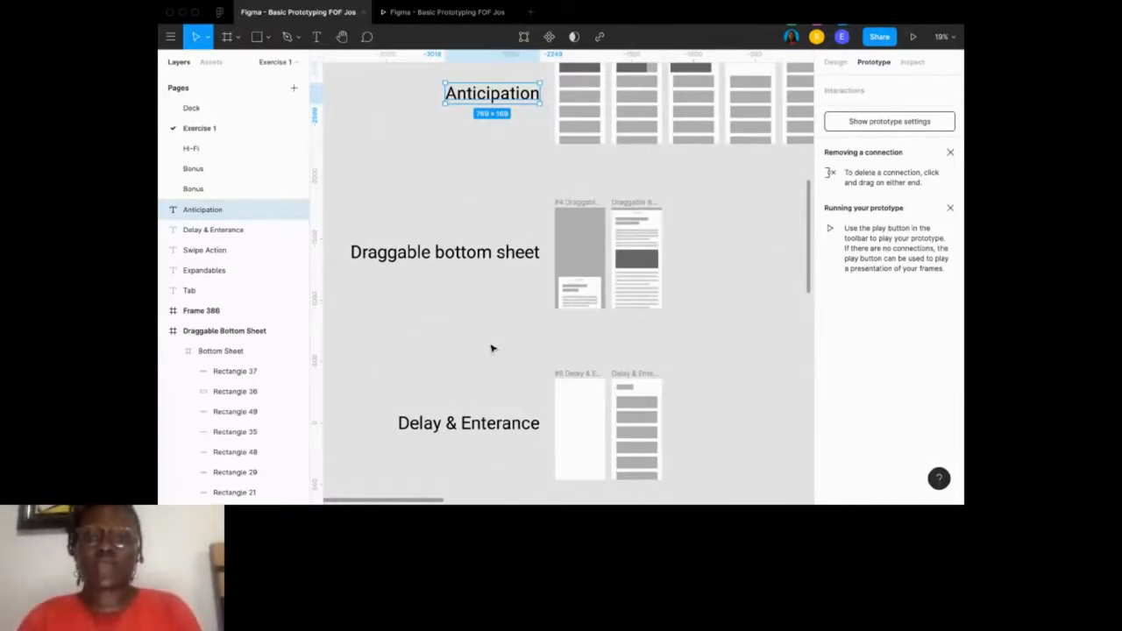
scroll(549, 325, "down", 3)
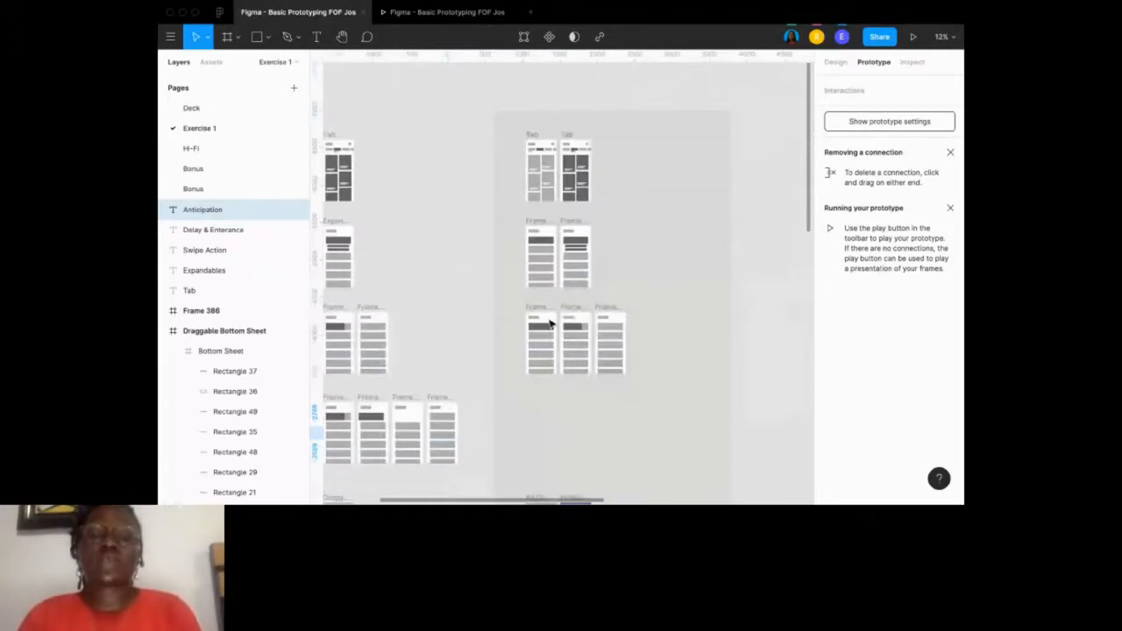
scroll(562, 397, "down", 10)
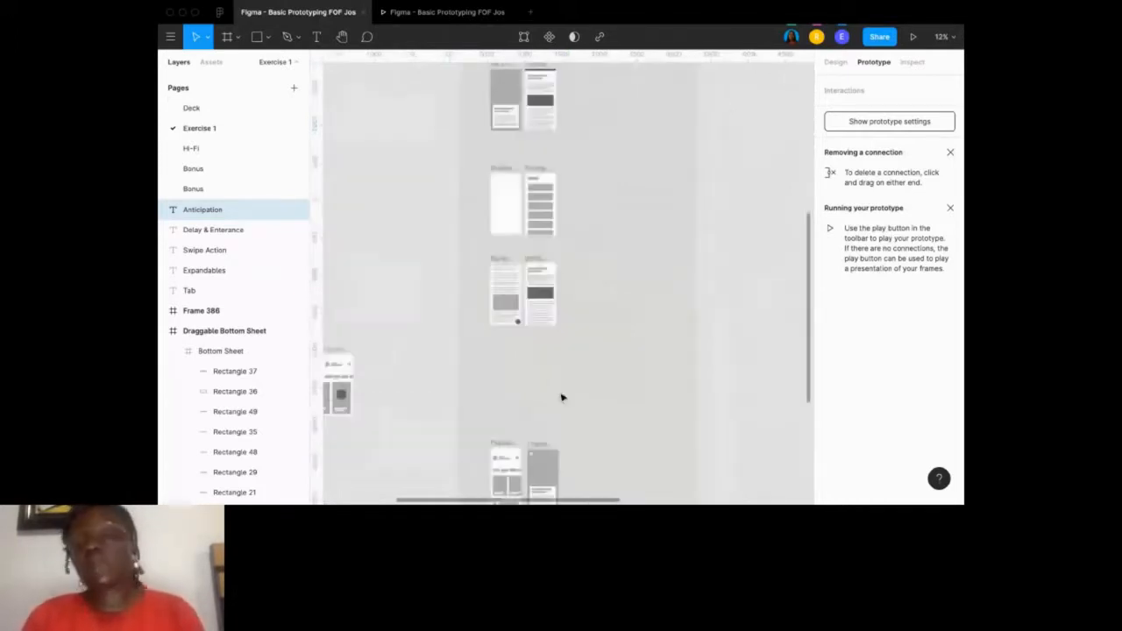
scroll(561, 395, "down", 5)
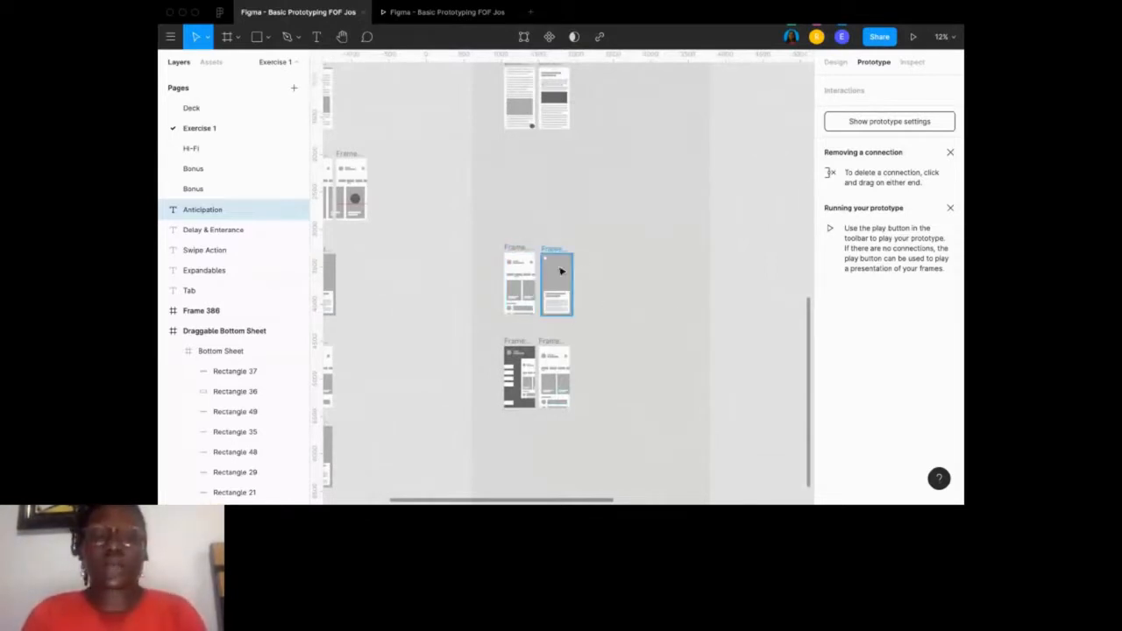
scroll(363, 183, "down", 5)
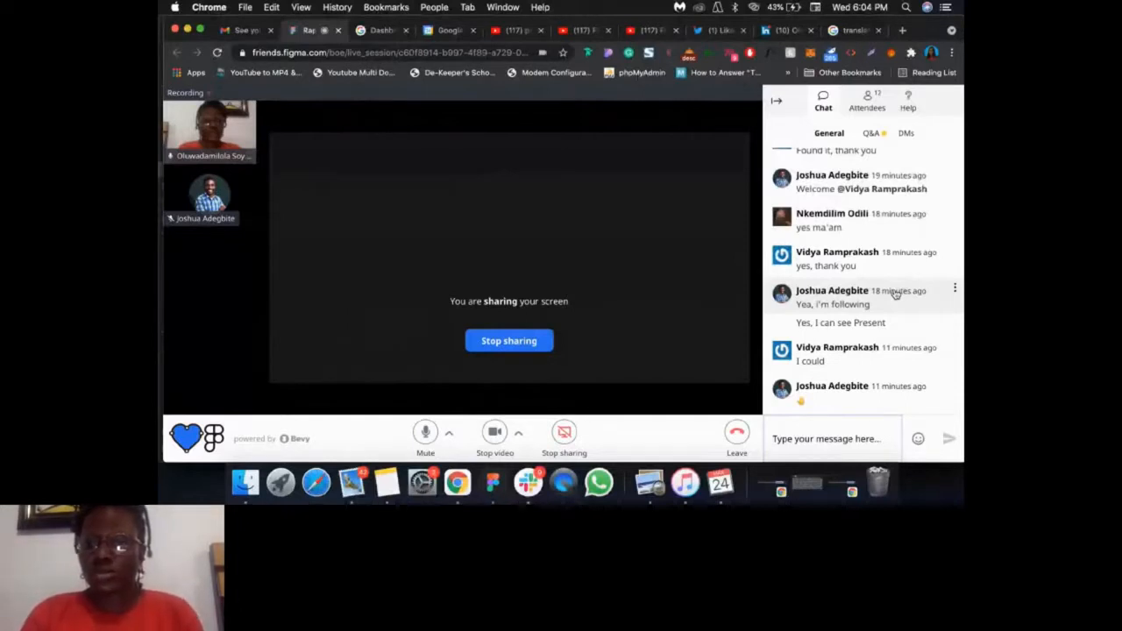
Switch to the live session page in Chrome and check its Q&A messages.
left_click(871, 133)
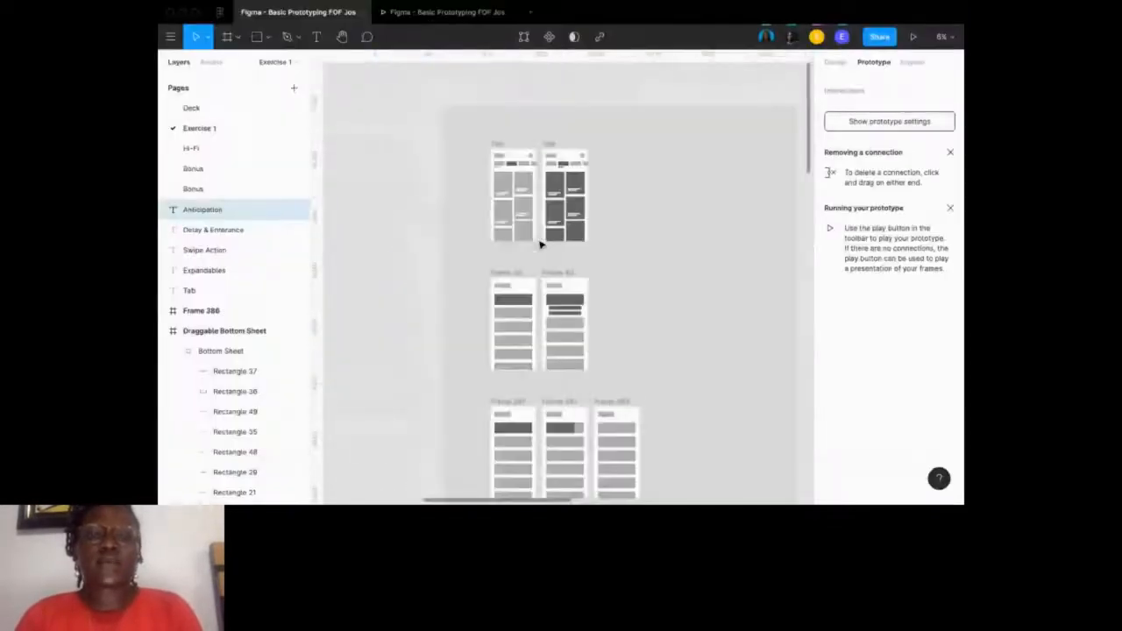
Select the dark tab rectangle in the light practice Tab frame and examine its prototype interaction.
left_click(504, 149)
scroll(504, 149, "up", 5)
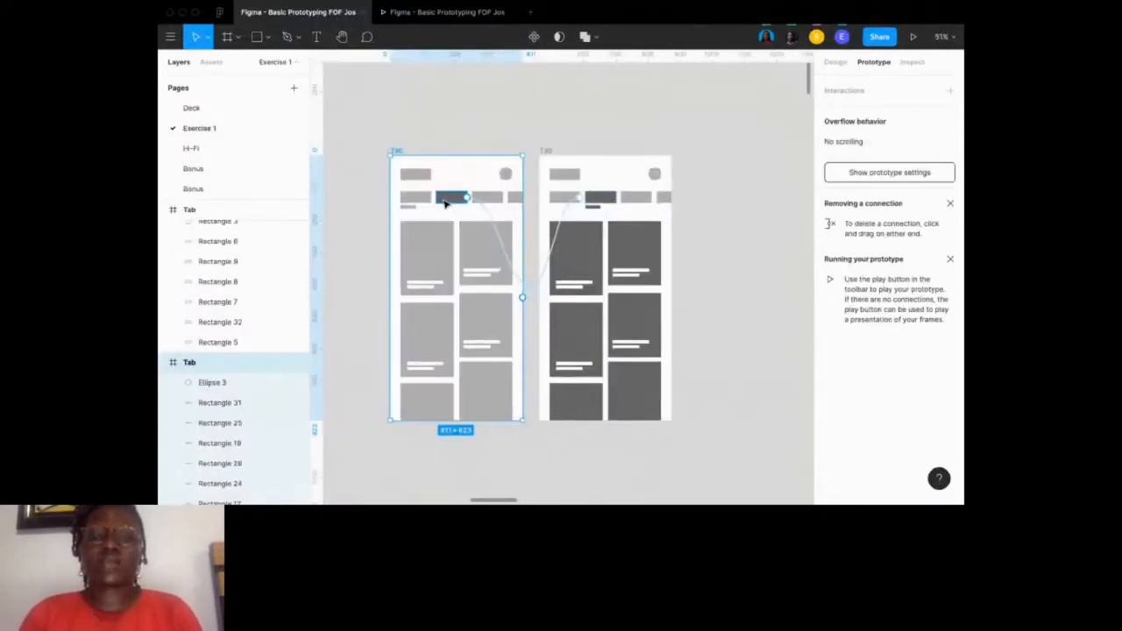
left_click(454, 198)
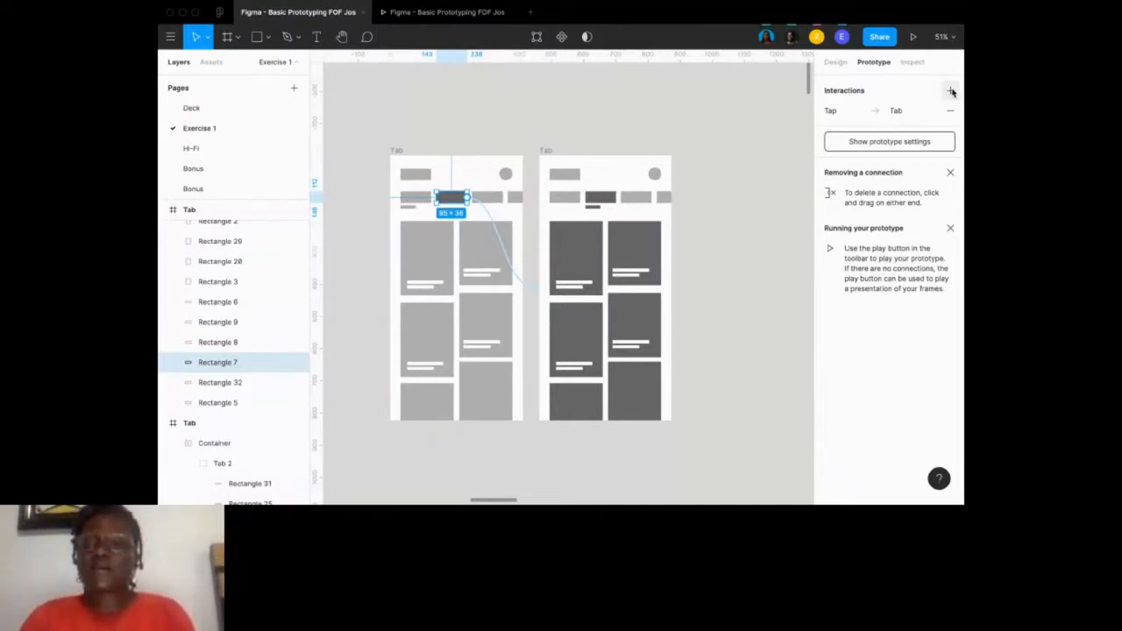
Add a second interaction to the dark tab rectangle and review its trigger options, including While pressing.
left_click(950, 91)
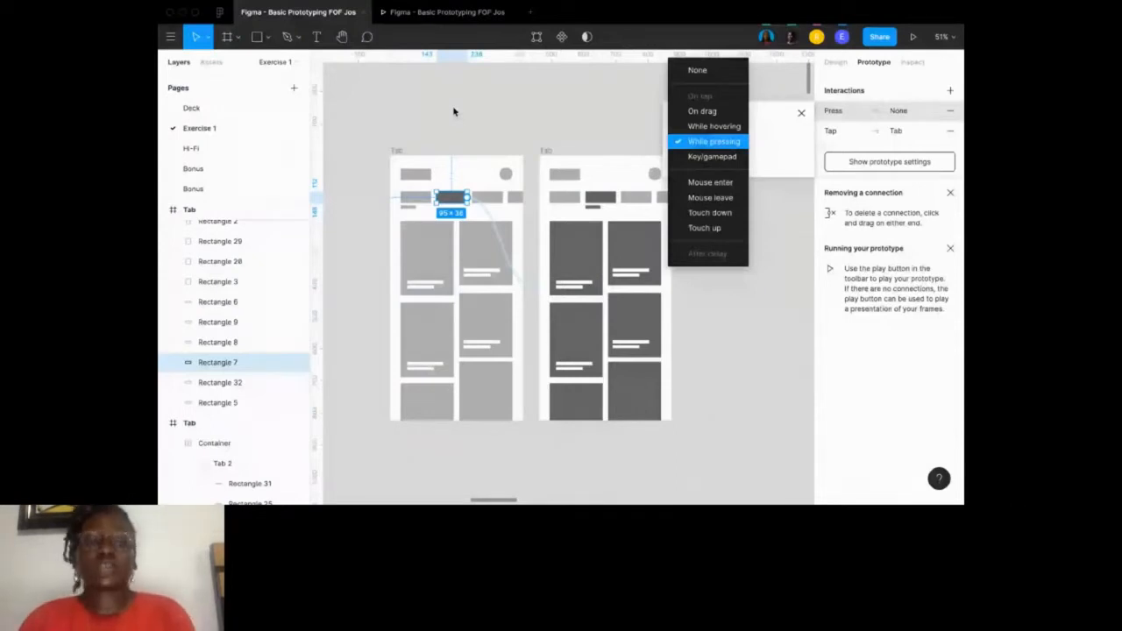
Open the last Bonus page and look over its Menu and Dashboard frames.
left_click(193, 169)
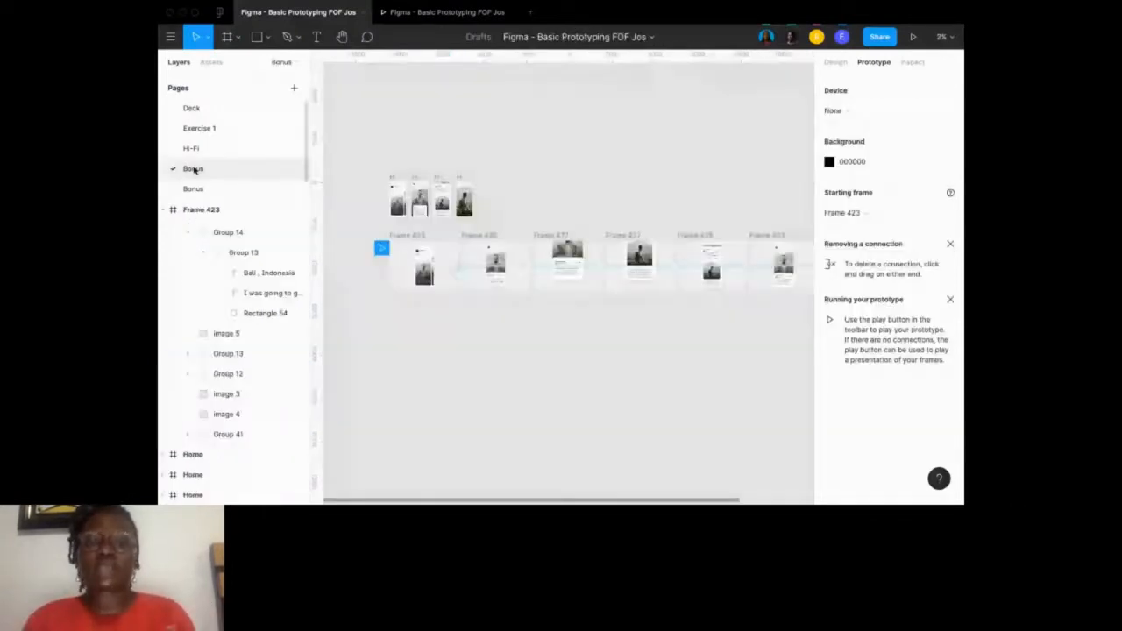
scroll(209, 185, "down", 1)
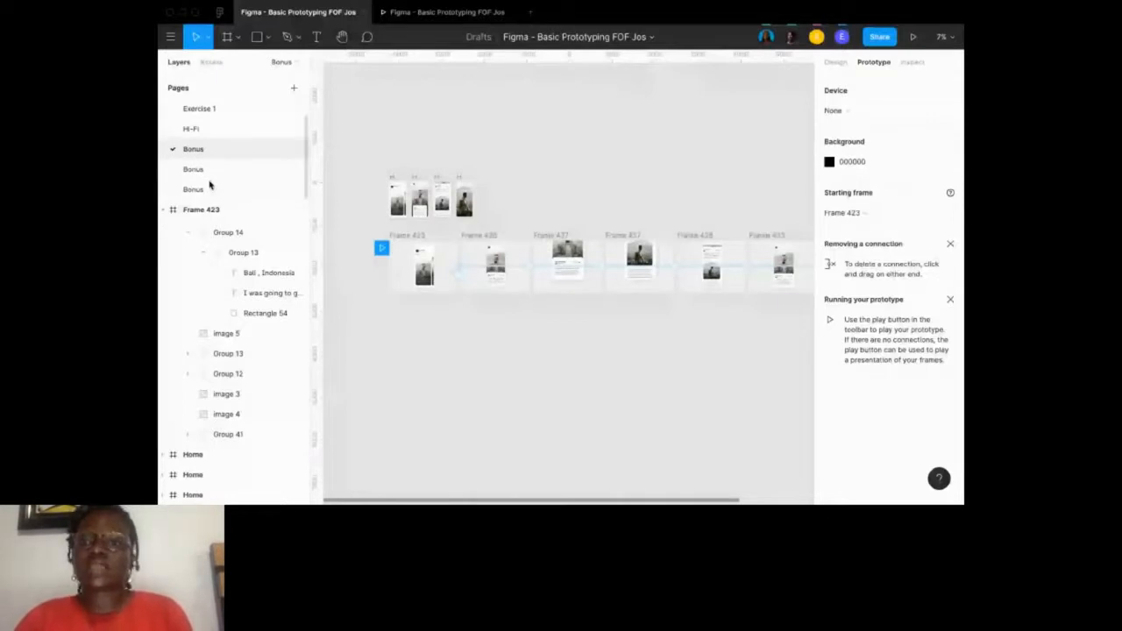
left_click(209, 185)
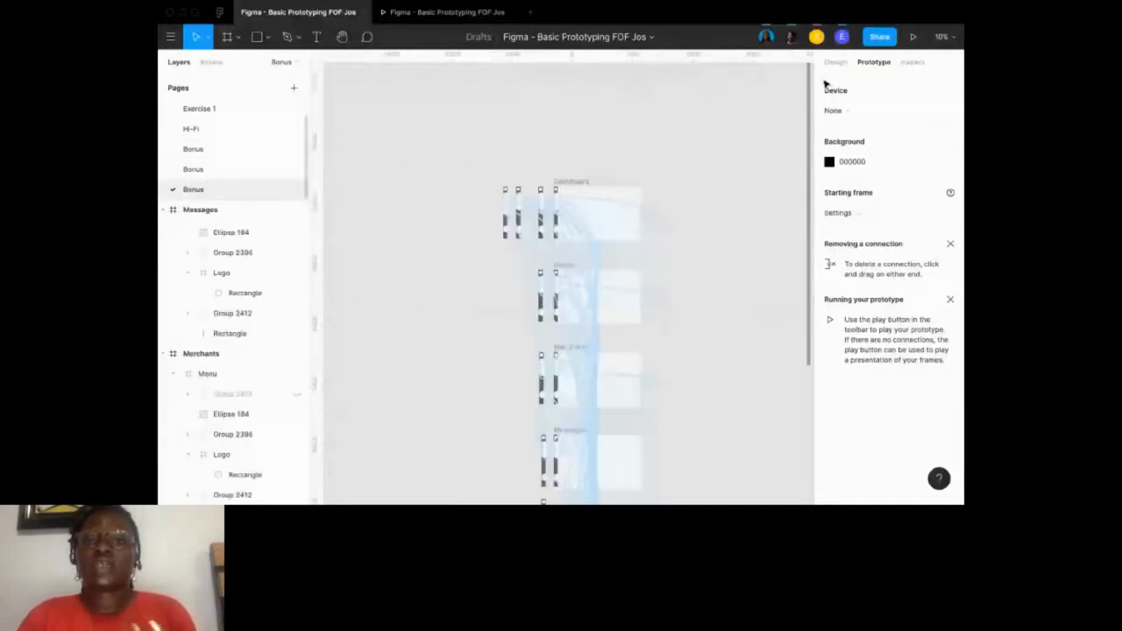
left_click(835, 62)
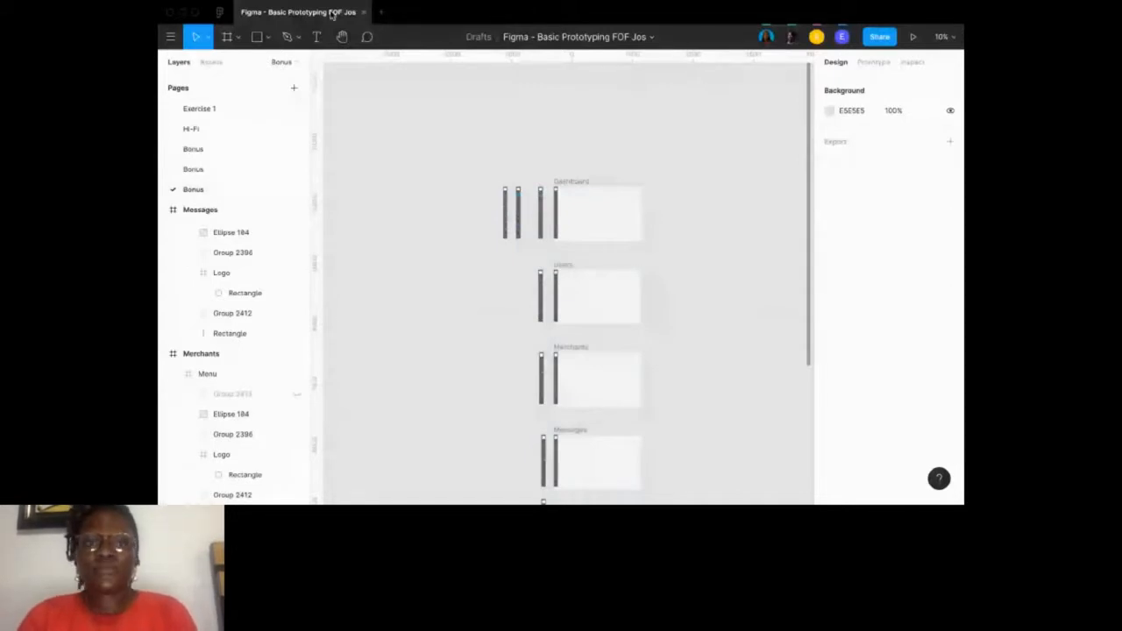
left_click(444, 12)
key("ctrl+shift+Tab")
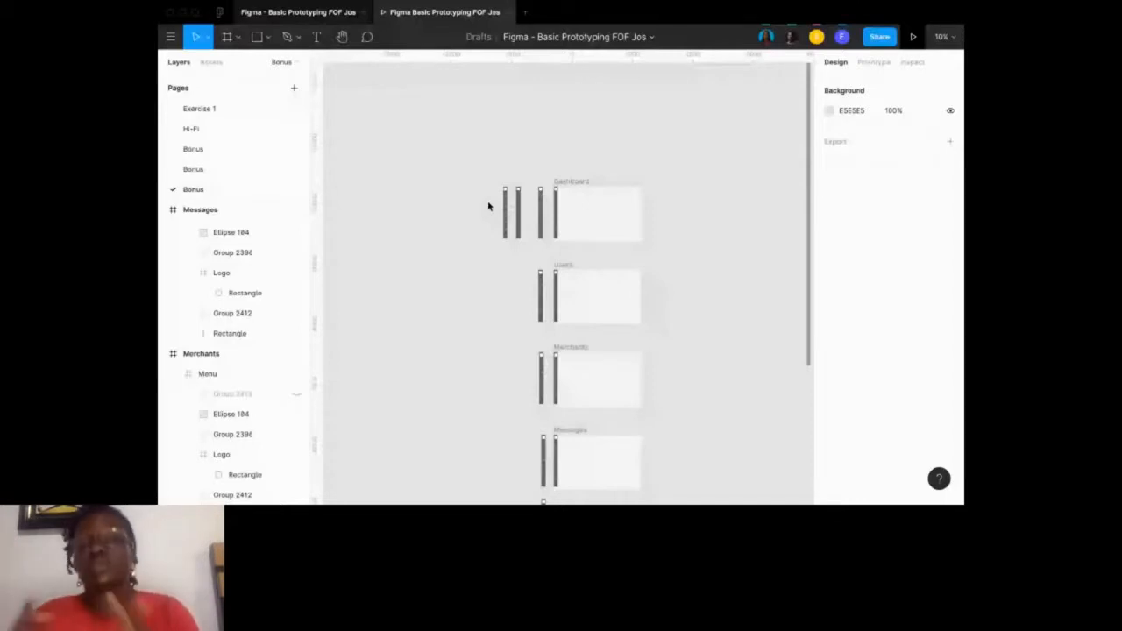
scroll(488, 206, "up", 5)
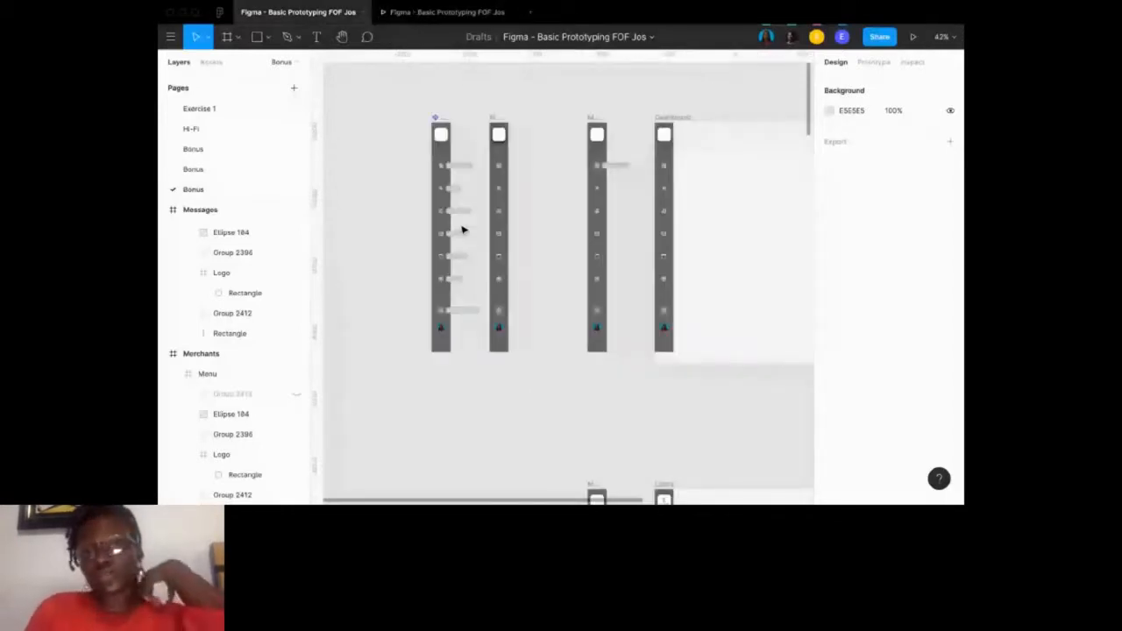
Present the dashboard prototype scaled down to fit width, try its side-menu icons and return to the design file.
mouse_move(432, 23)
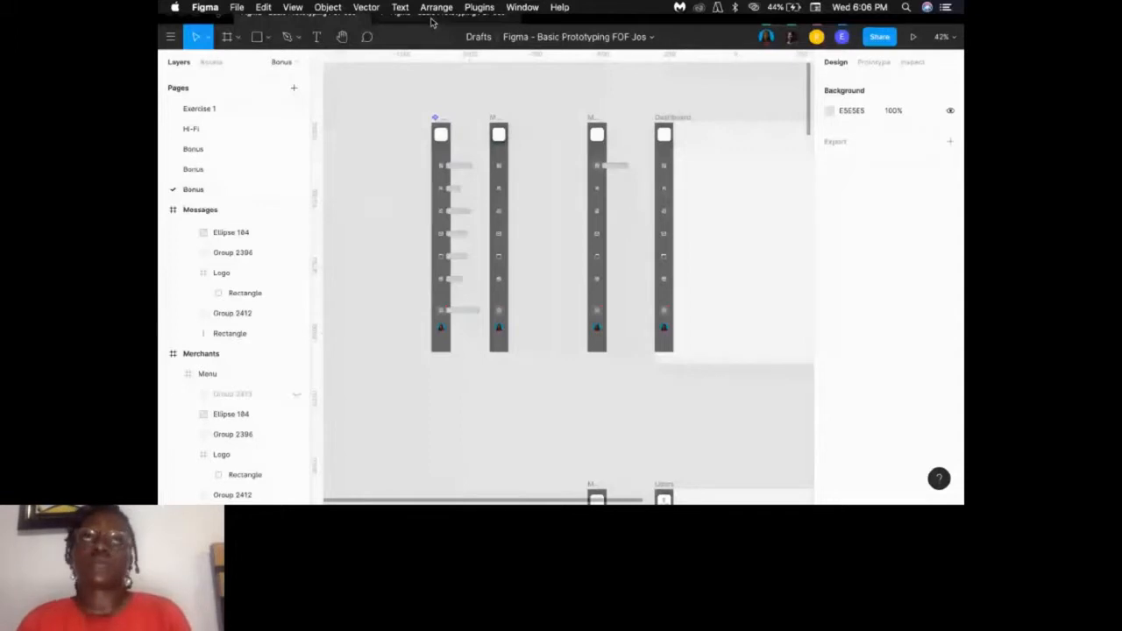
key("super+alt+Return")
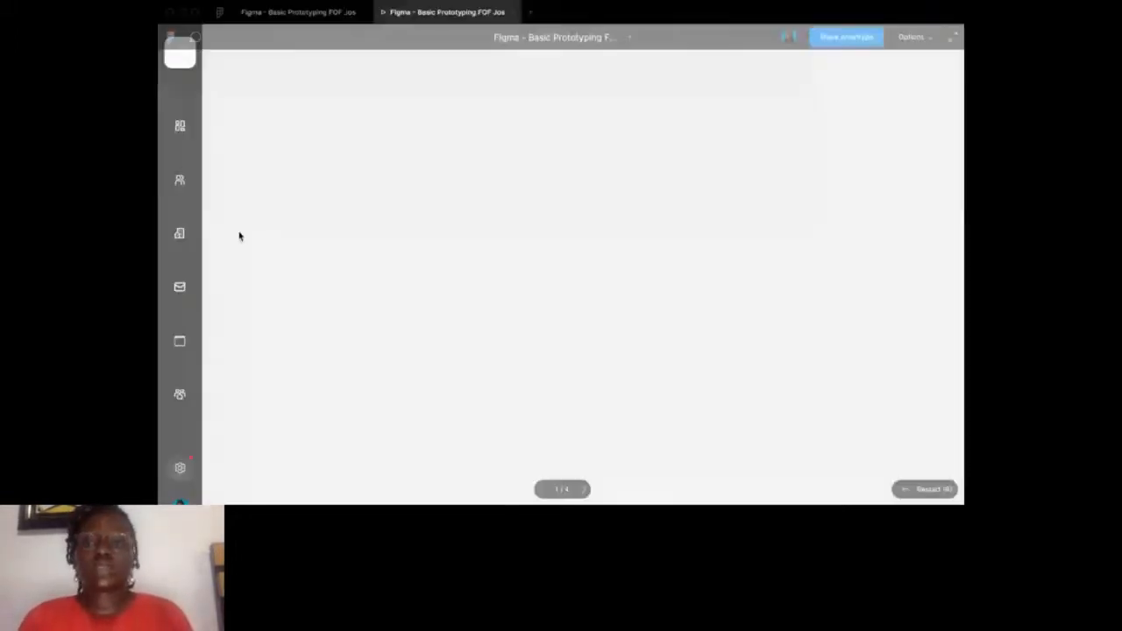
left_click(910, 37)
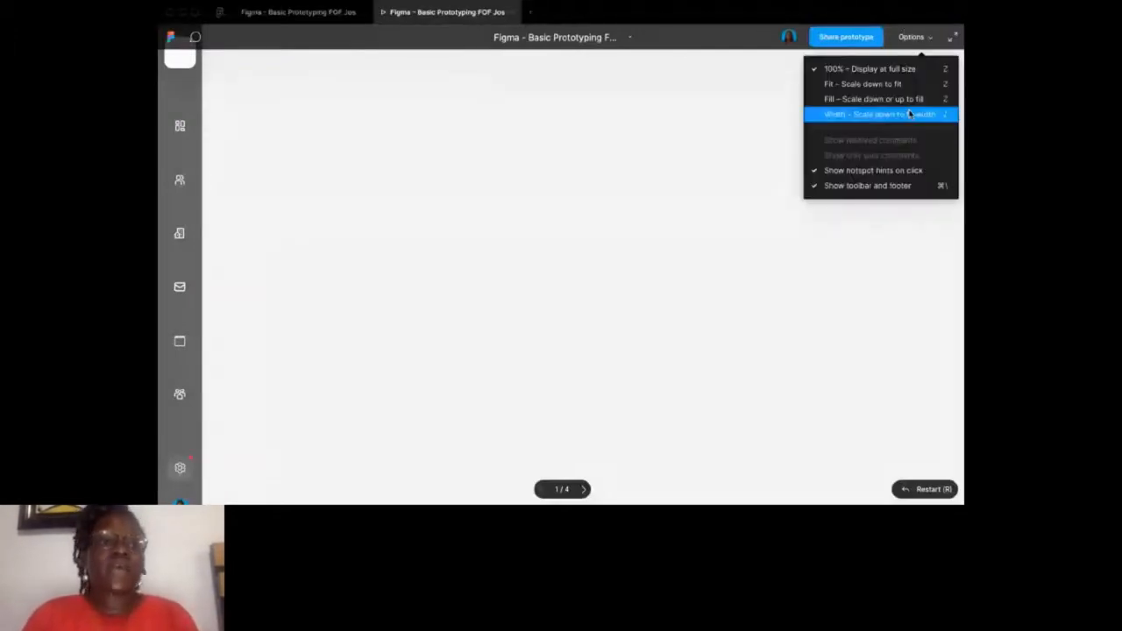
left_click(909, 114)
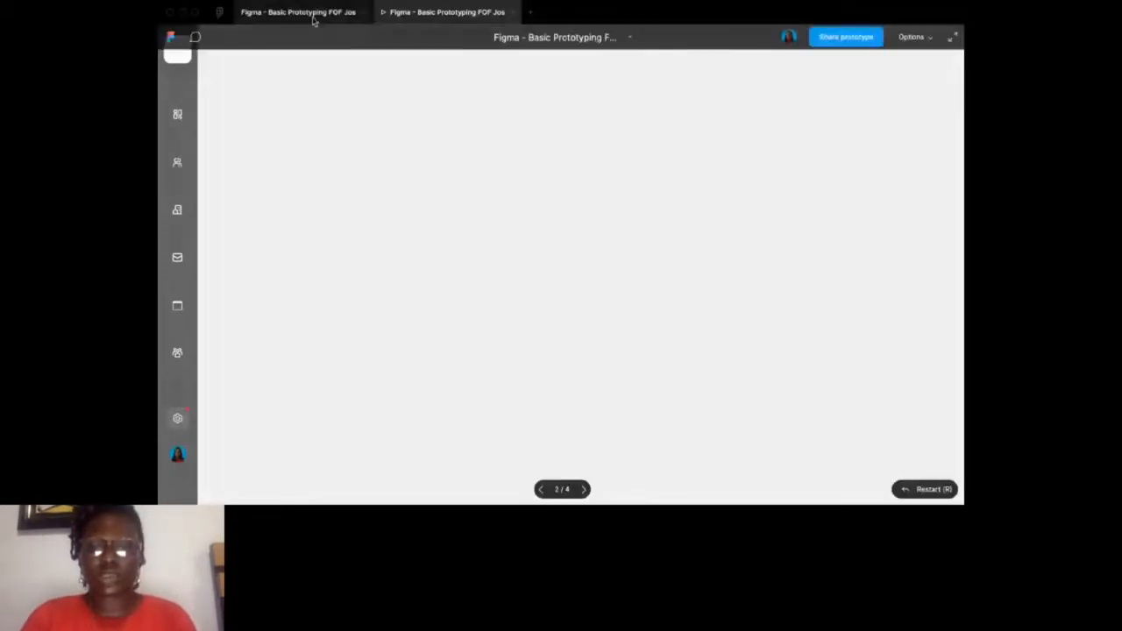
left_click(179, 114)
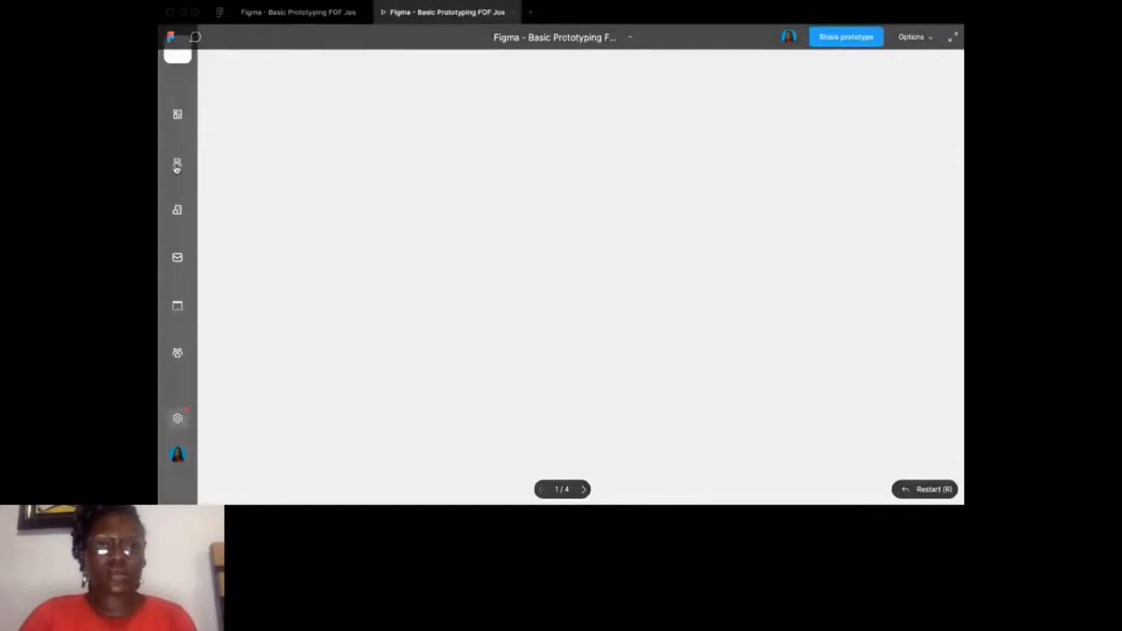
key("ctrl+shift+Tab")
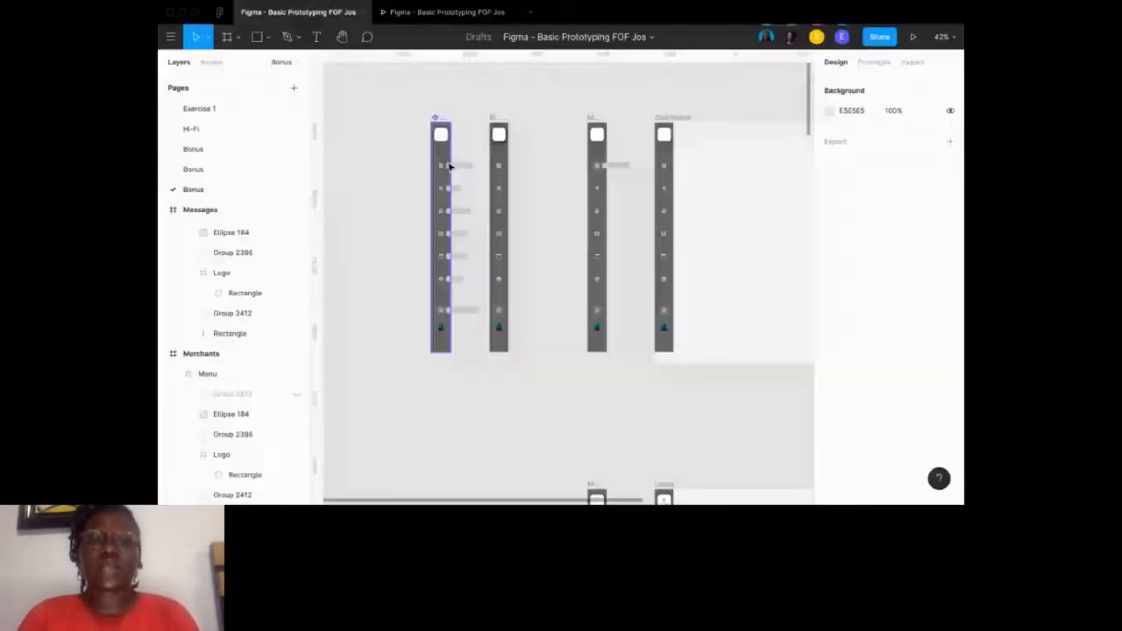
Examine the icon group of the Menu component and the prototype connections between the side menus and the dashboard frames.
scroll(449, 167, "up", 5)
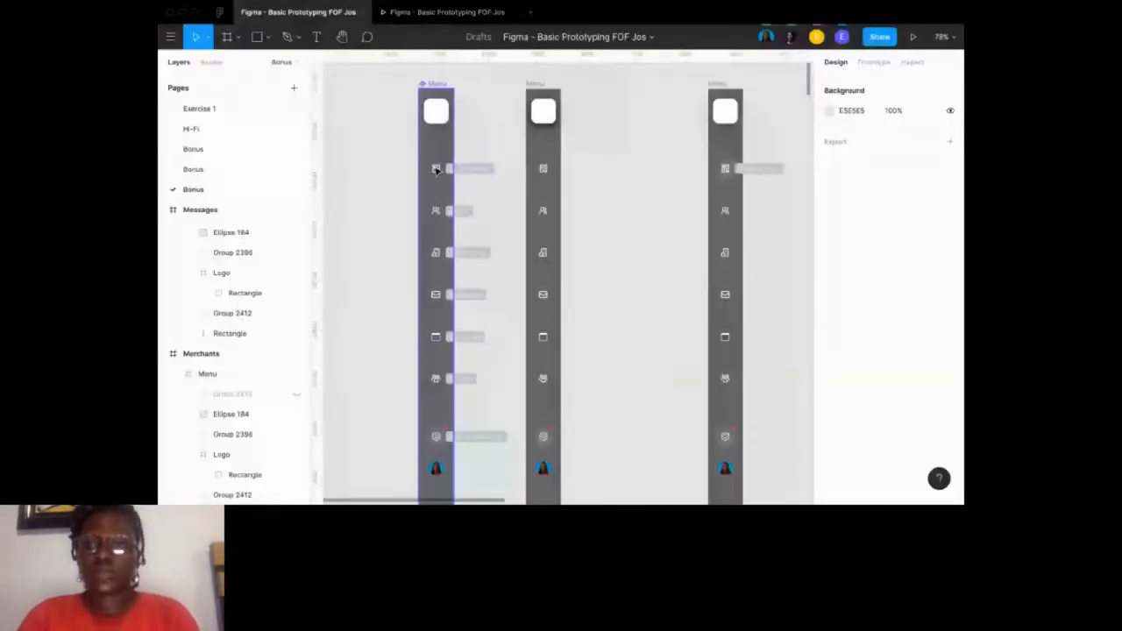
left_click(435, 170)
scroll(730, 140, "down", 7)
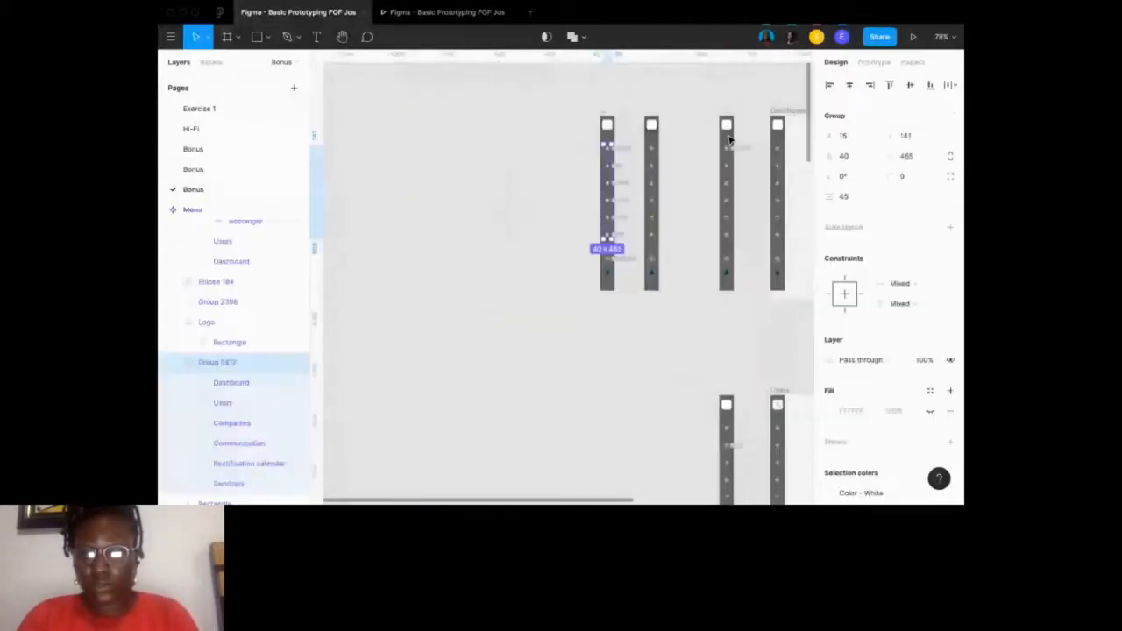
scroll(729, 141, "down", 3)
left_click(868, 63)
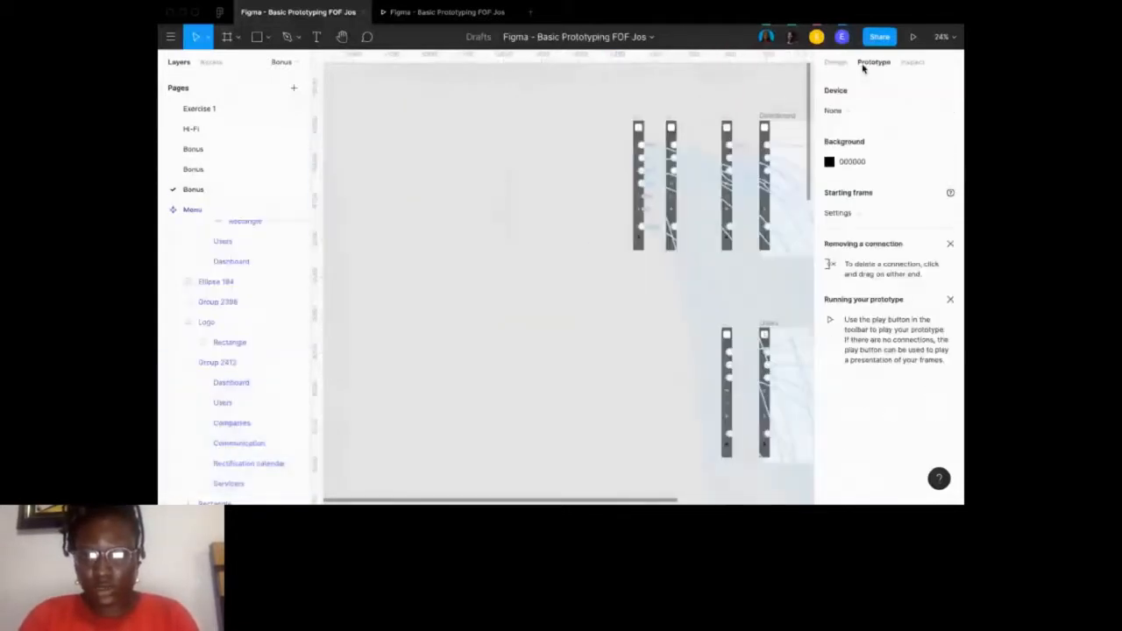
scroll(746, 167, "right", 3)
scroll(746, 167, "down", 3)
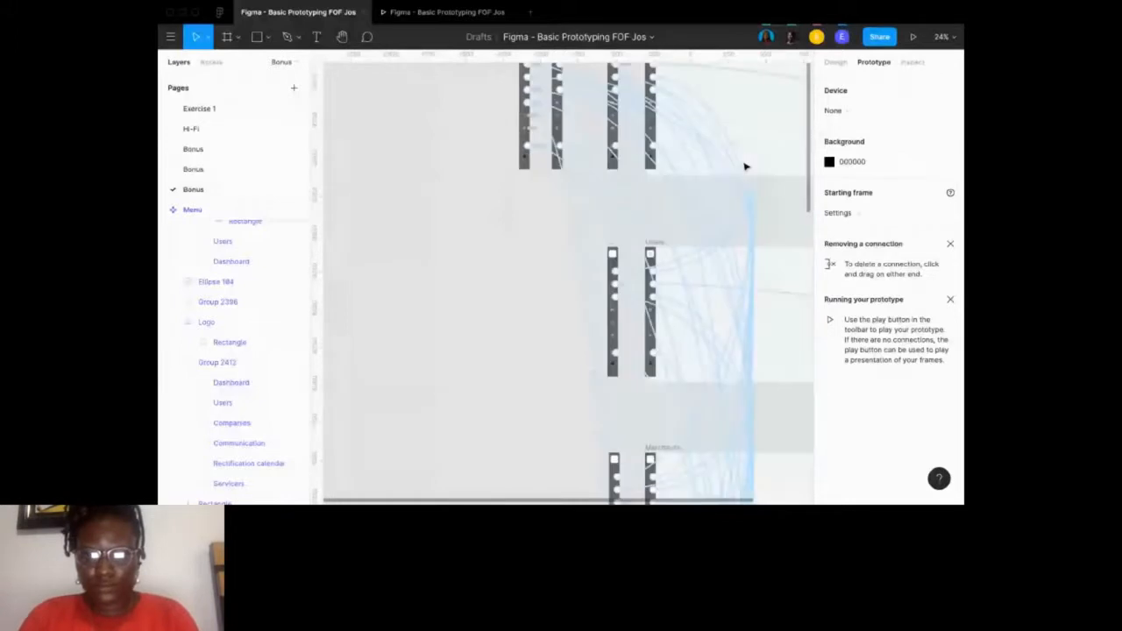
scroll(745, 167, "right", 4)
scroll(735, 280, "down", 3)
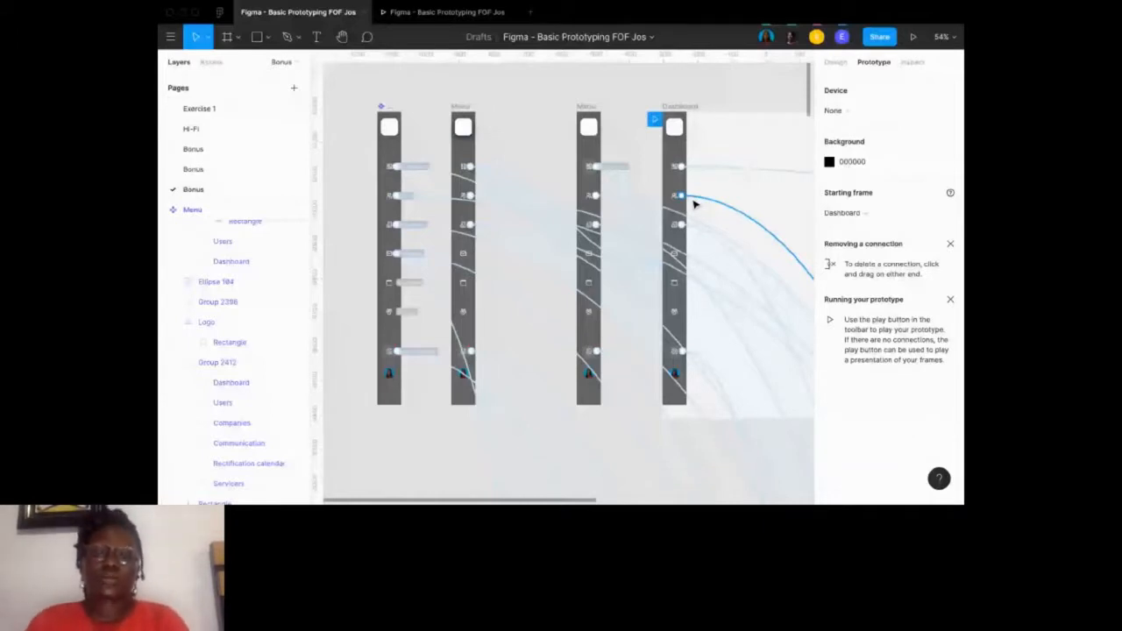
Make the Dashboard icon in the Menu component open the Menu frame as an overlay while hovering.
scroll(642, 189, "up", 5)
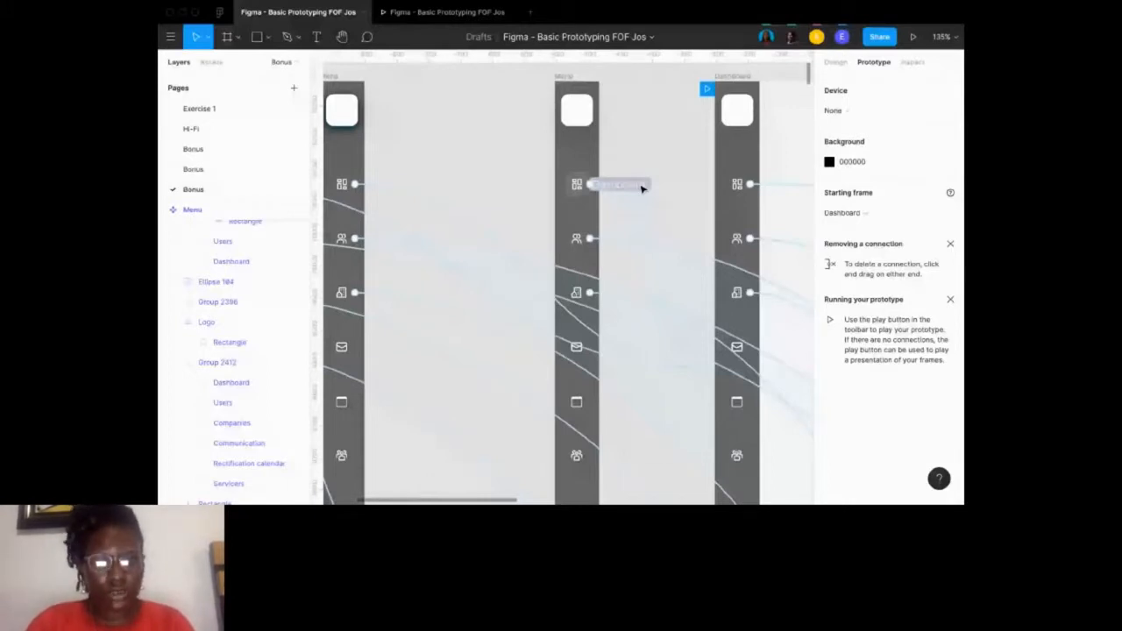
scroll(642, 189, "down", 3)
left_click(494, 108)
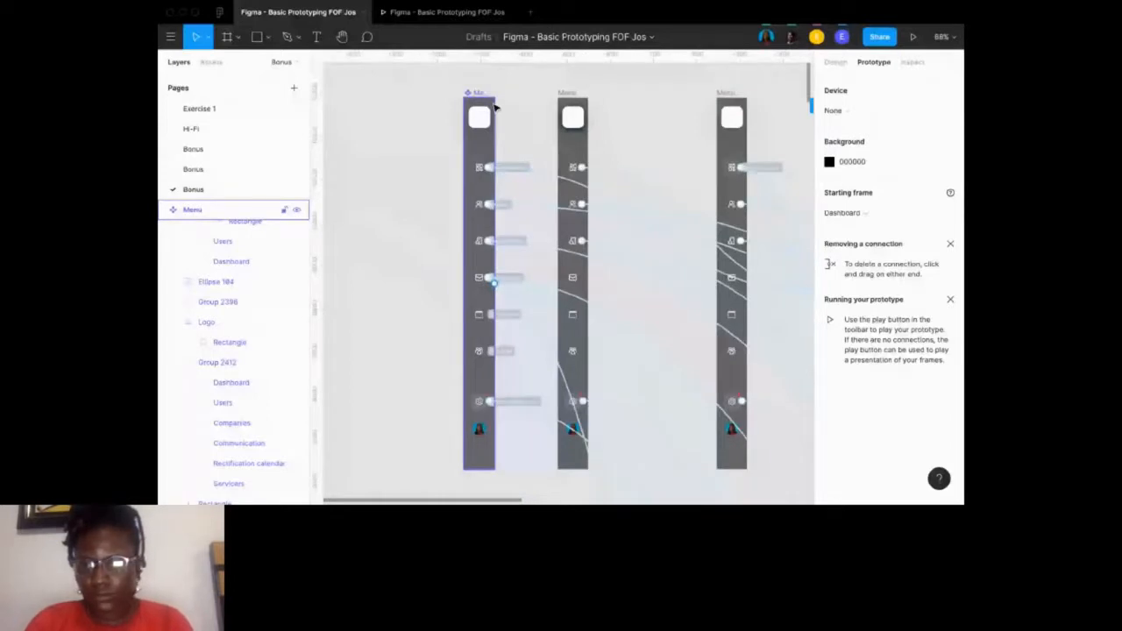
scroll(495, 107, "right", 2)
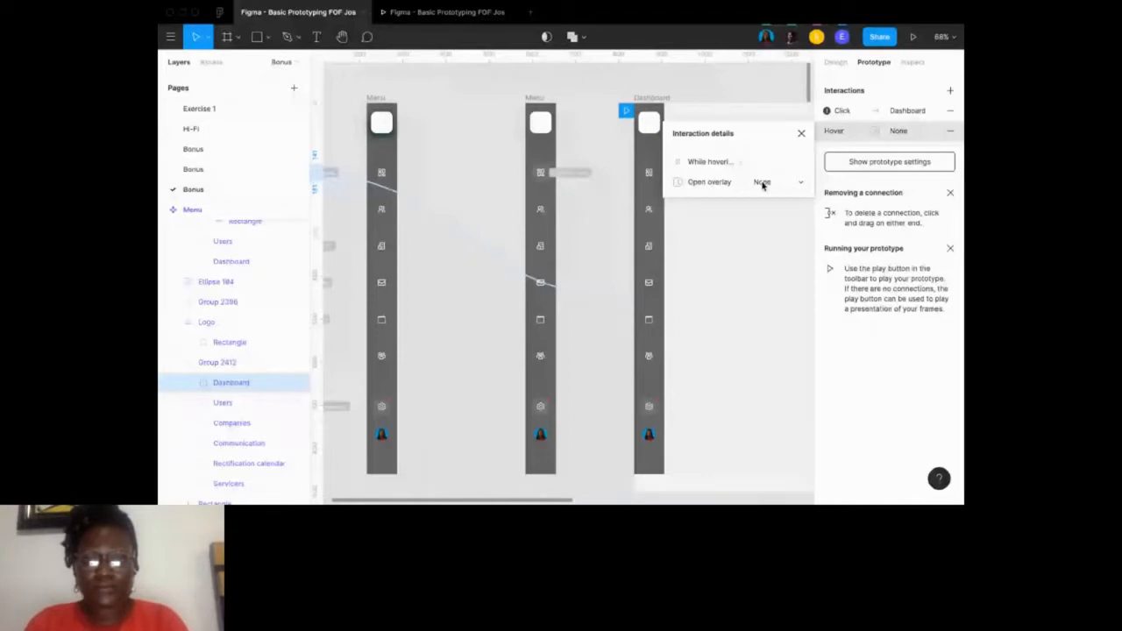
left_click(762, 184)
left_click(776, 293)
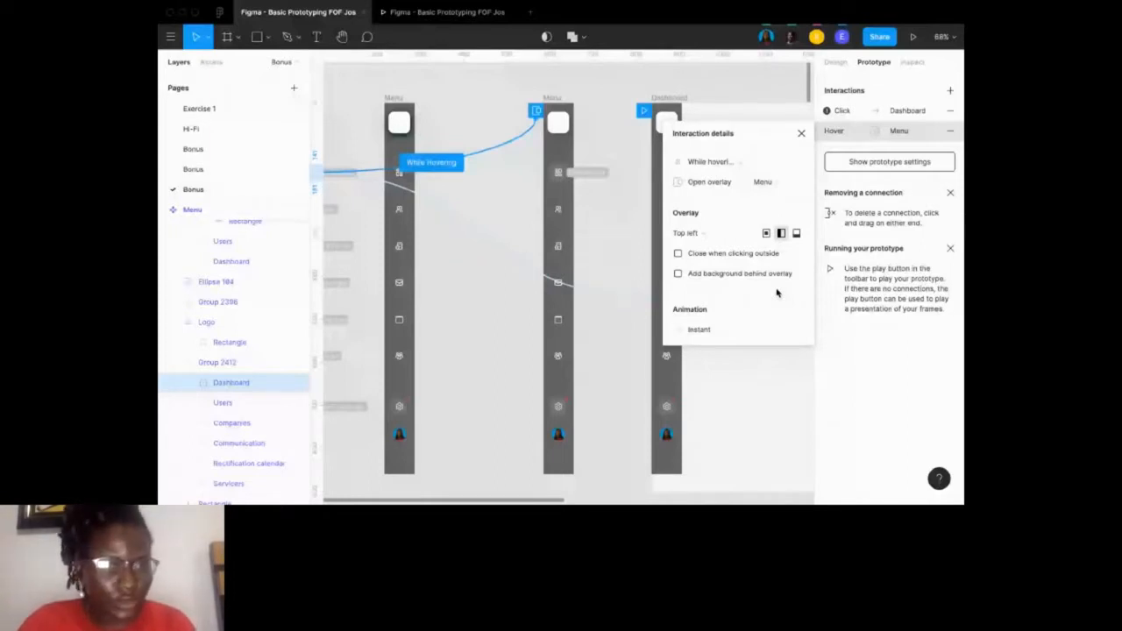
Play the dashboard prototype to test the side menu, and examine the While hovering overlay settings of the Dashboard frame's icon.
left_click(447, 12)
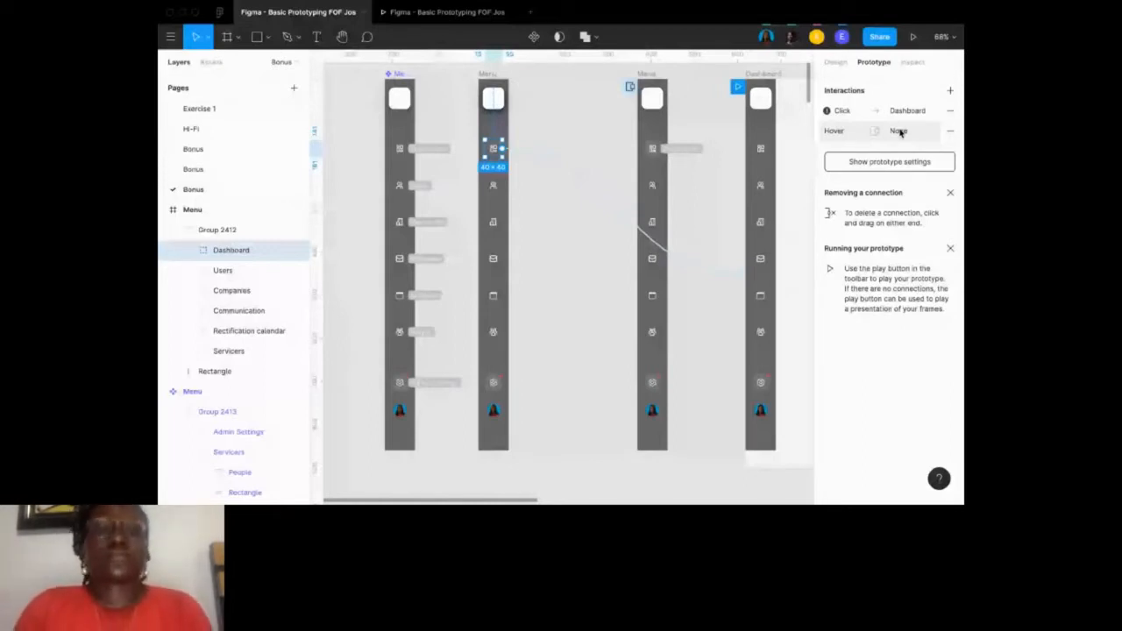
left_click(913, 36)
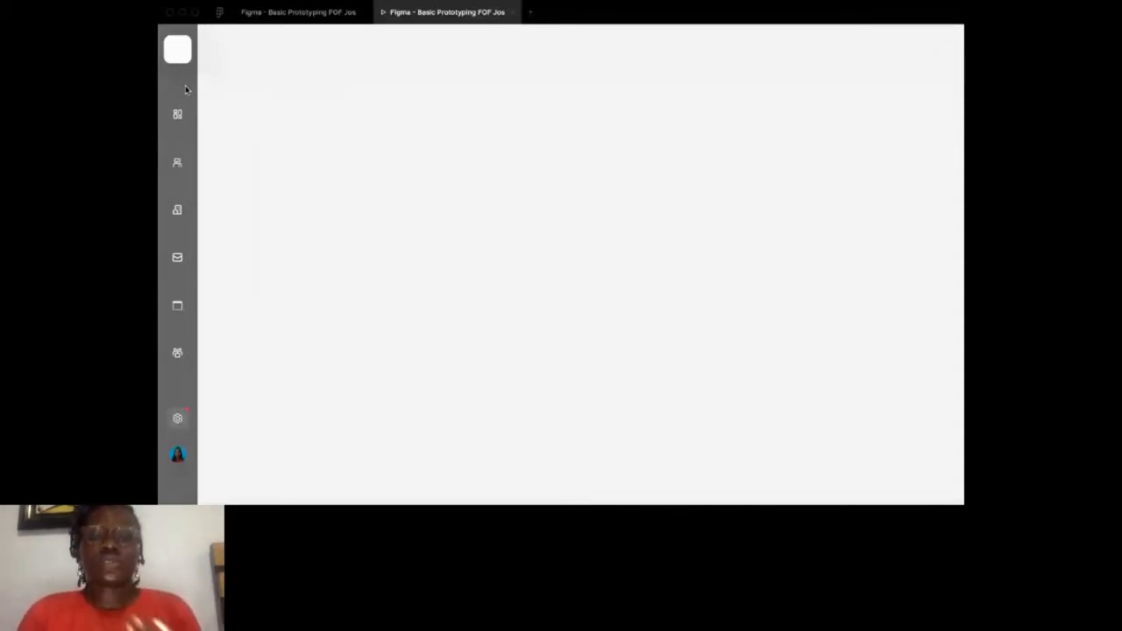
key("ctrl+shift+Tab")
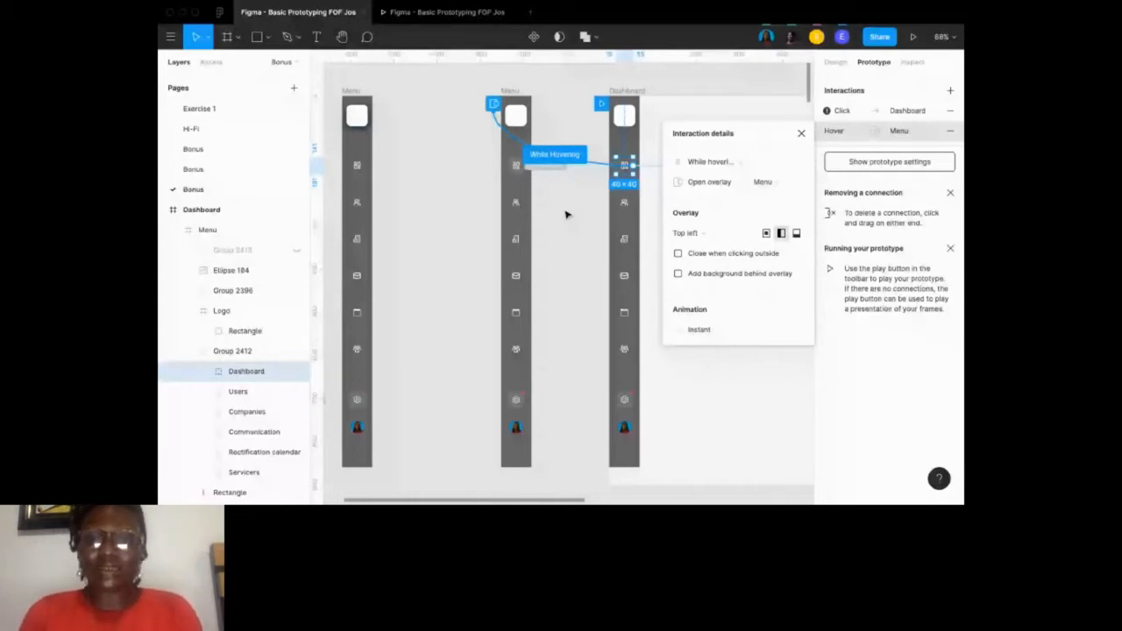
scroll(566, 214, "down", 3)
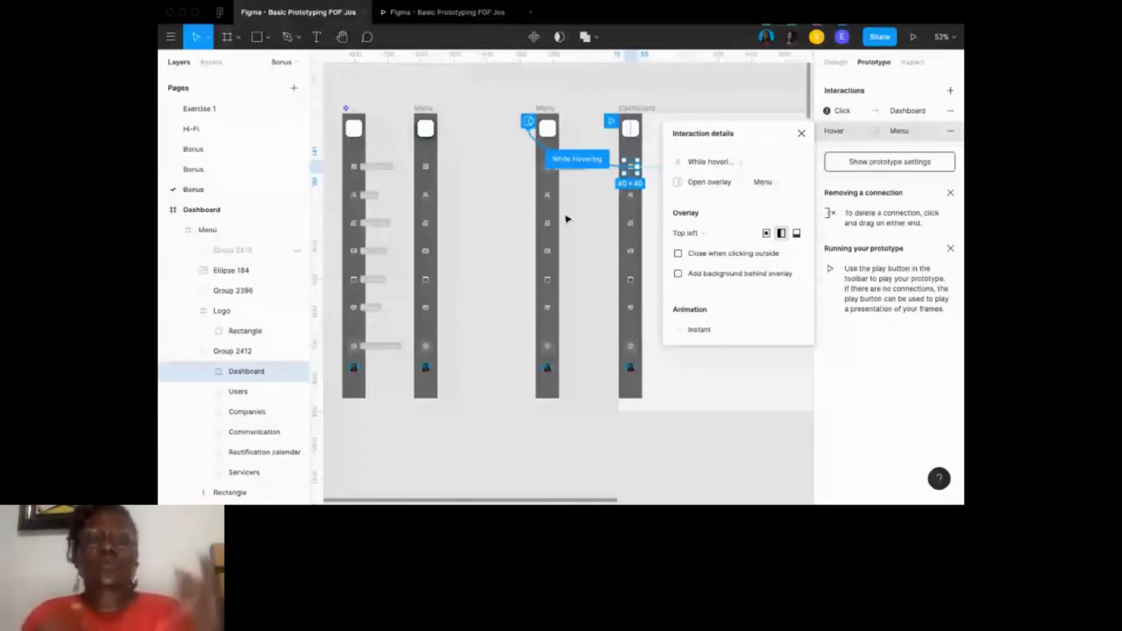
Look at the Hi-Fi page with its Home and Detail frames and return to the Exercise 1 page.
left_click(211, 131)
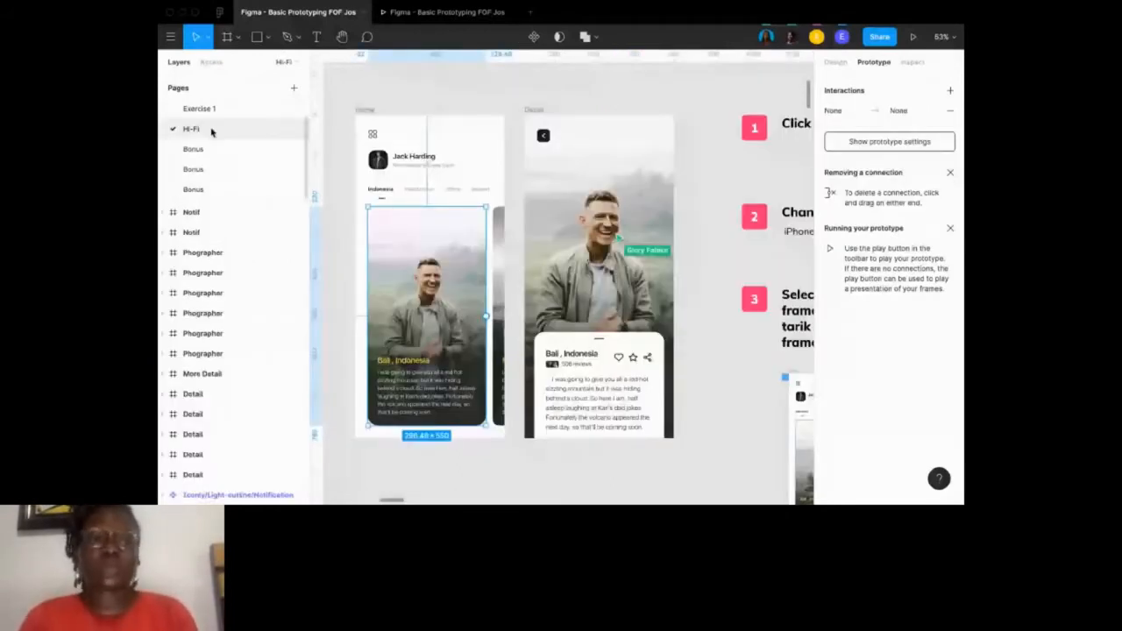
left_click(189, 109)
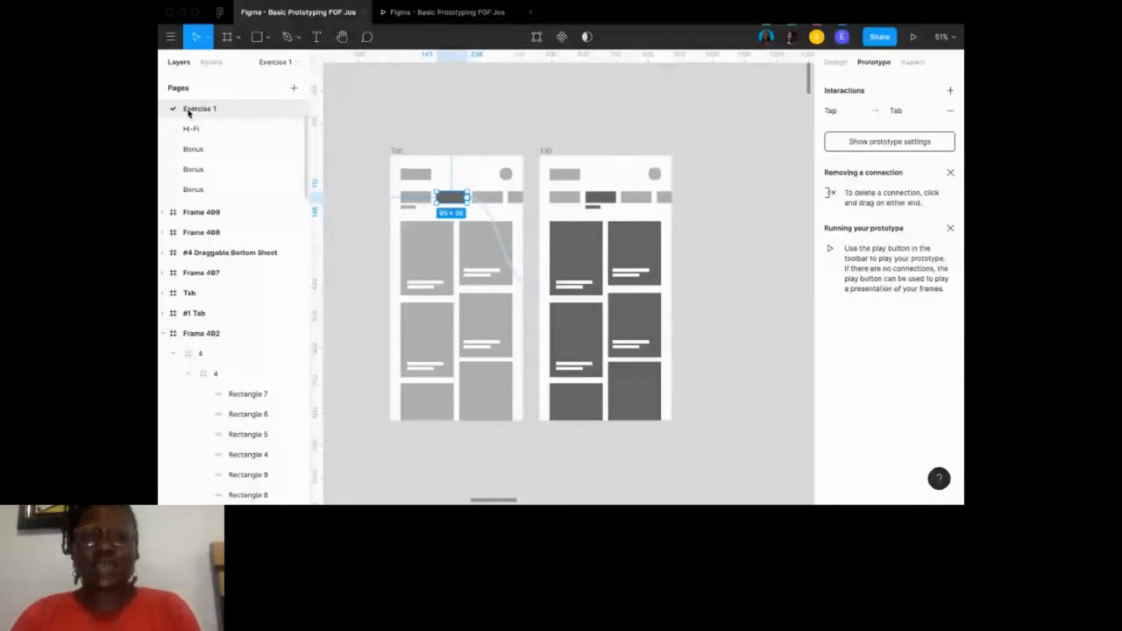
scroll(188, 112, "up", 1)
Switch to the live session page in Chrome and check the general chat for questions.
key("super+Tab")
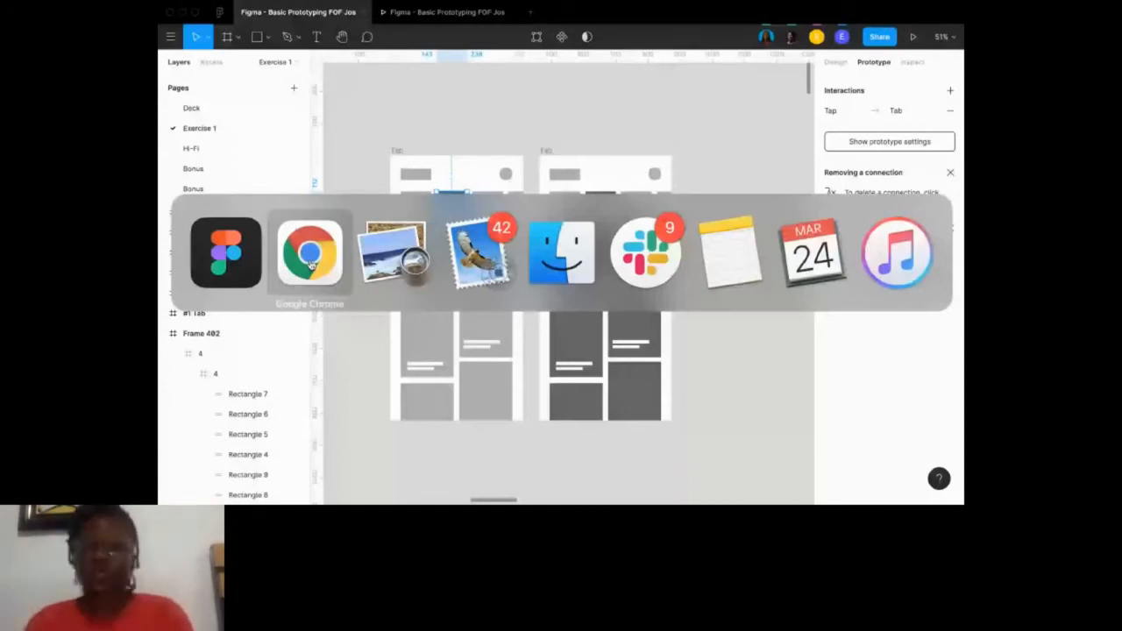
left_click(310, 254)
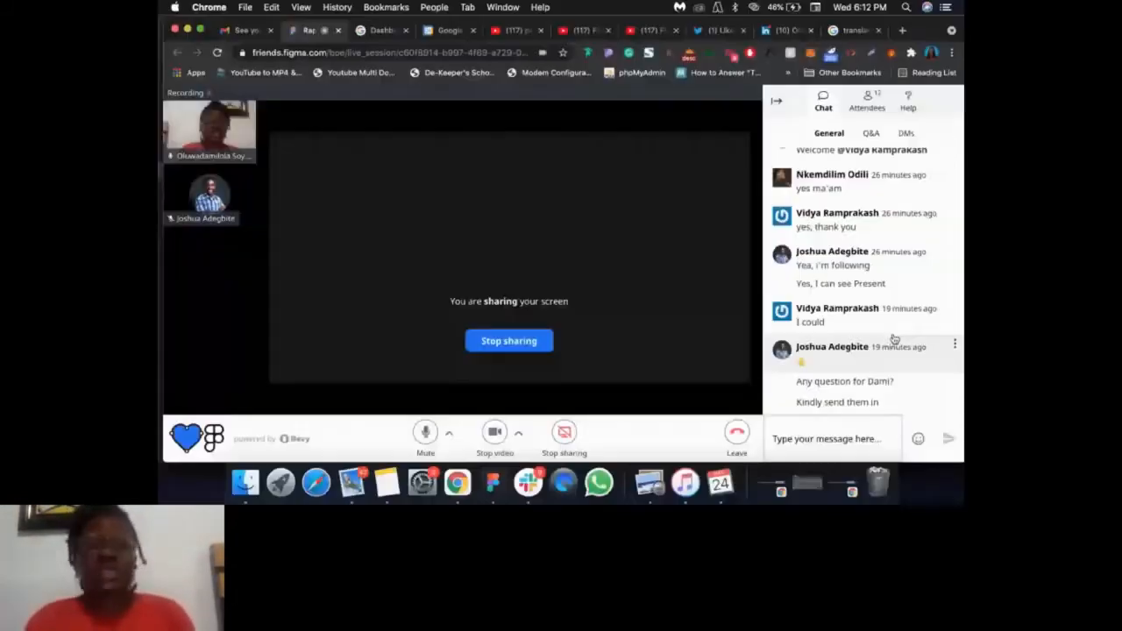